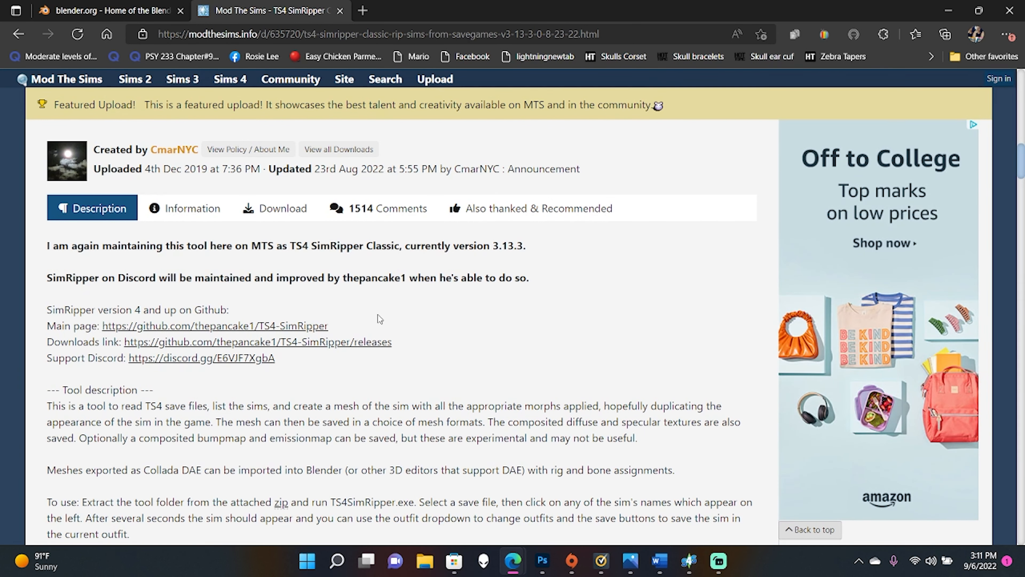
# - Review the TS4 SimRipper Classic description on Mod The Sims and show the tool's downloadable files
pyautogui.scroll(3, 378, 314)
pyautogui.scroll(-5, 370, 306)
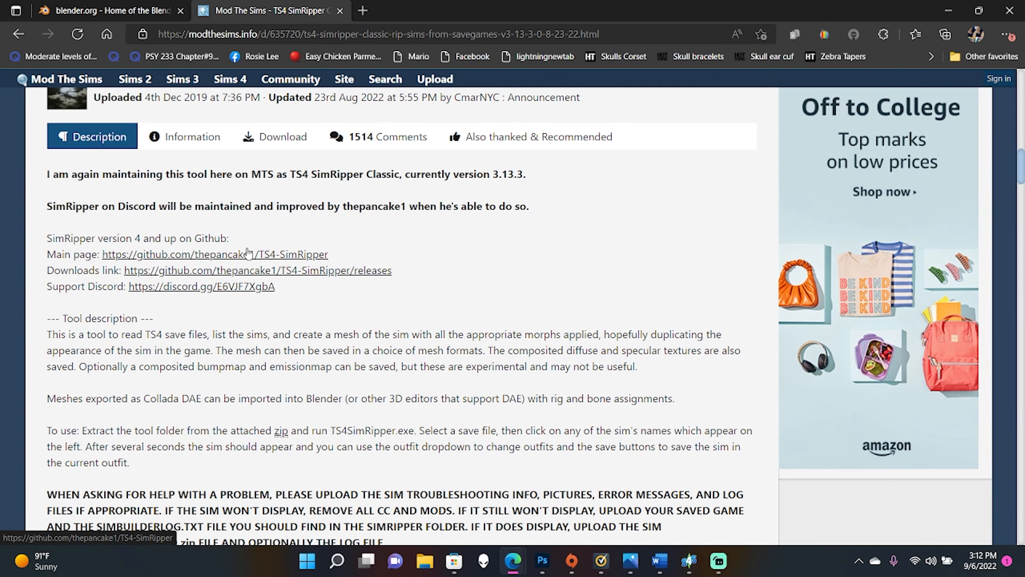
pyautogui.scroll(-6, 245, 258)
pyautogui.scroll(6, 226, 270)
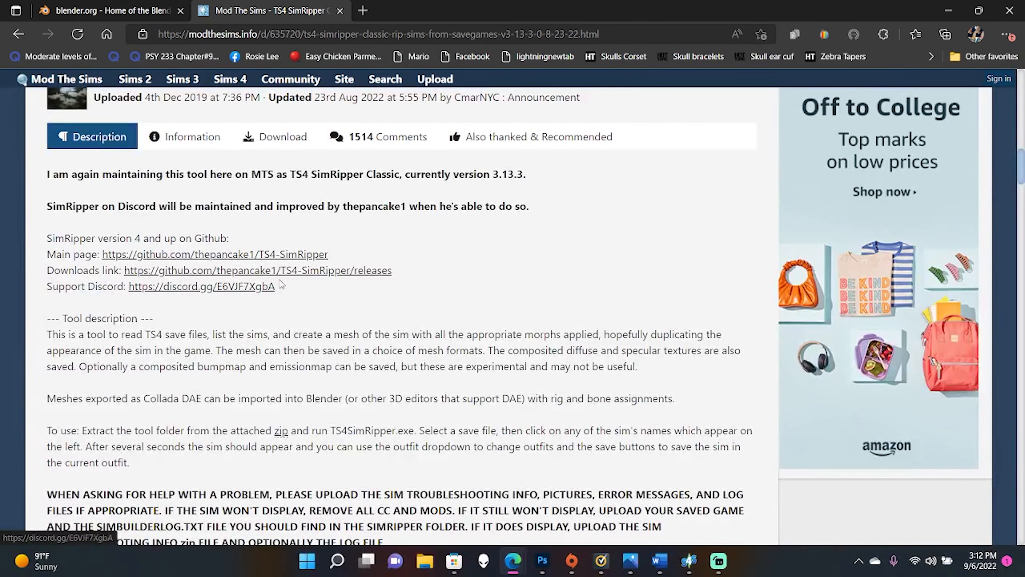
pyautogui.click(275, 137)
pyautogui.scroll(-5, 247, 254)
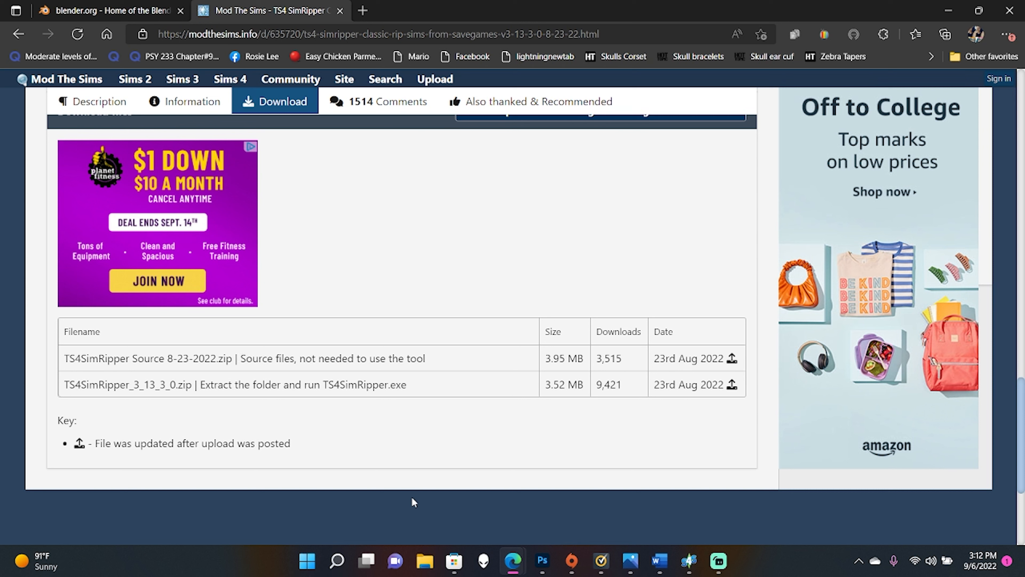
# - Run the TS4SimRipper application from the Sims4Ripper\TS4SimRipper_3_13_2_0 folder in Documents and minimise the folder window
pyautogui.click(426, 559)
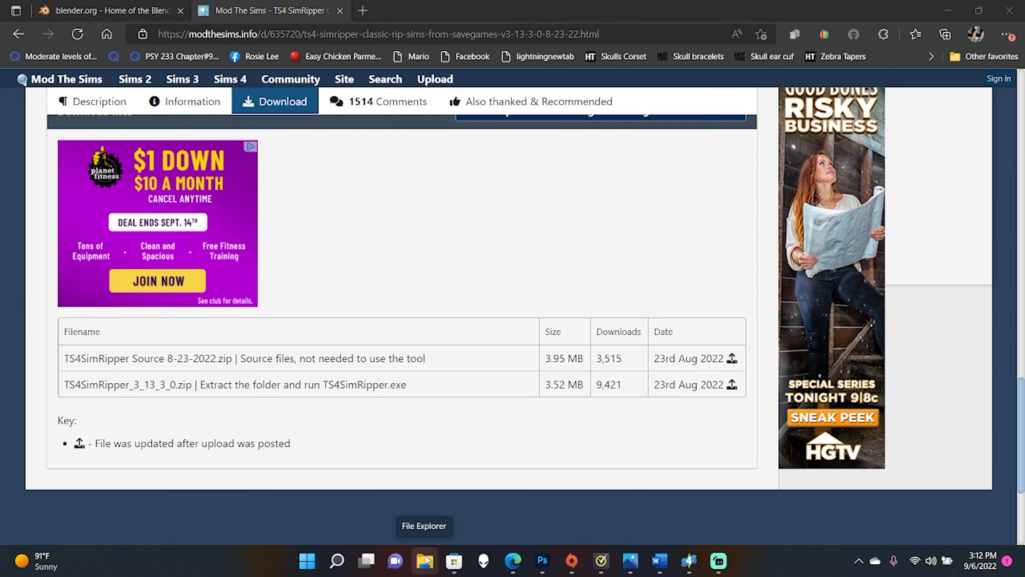
pyautogui.rightClick(426, 559)
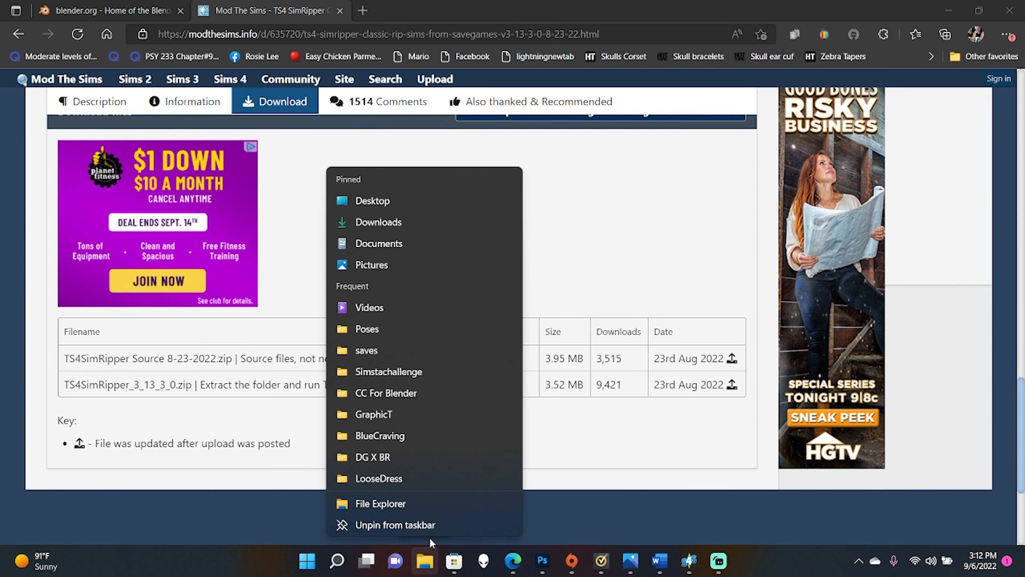
pyautogui.click(401, 243)
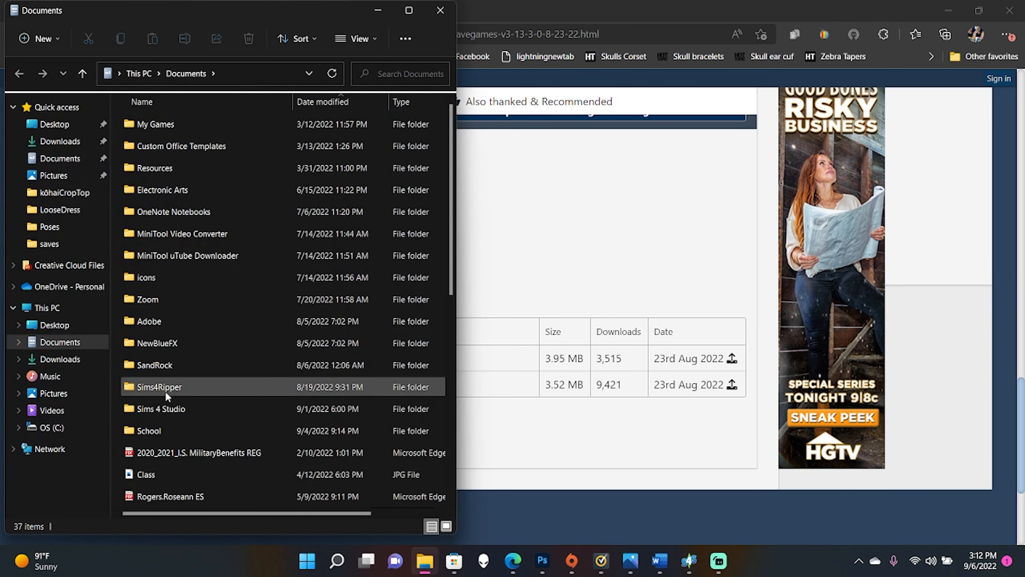
pyautogui.doubleClick(165, 389)
pyautogui.hscroll(2, 192, 384)
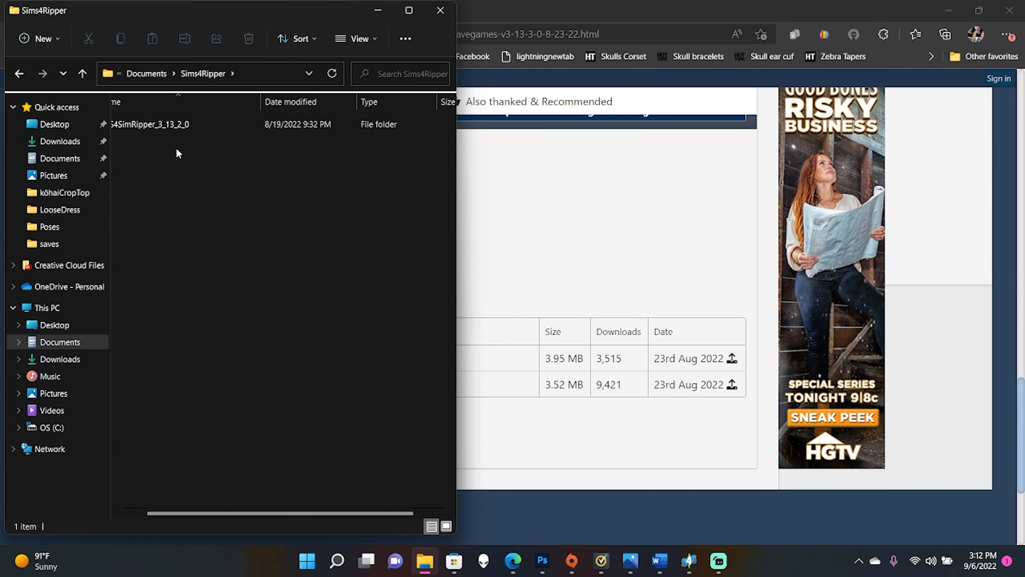
pyautogui.doubleClick(175, 126)
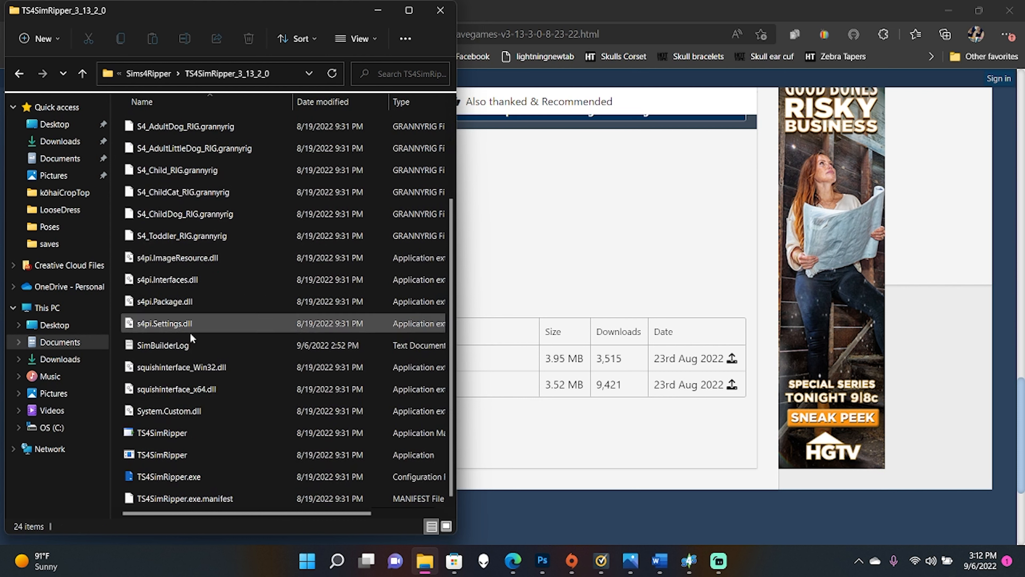
pyautogui.click(155, 455)
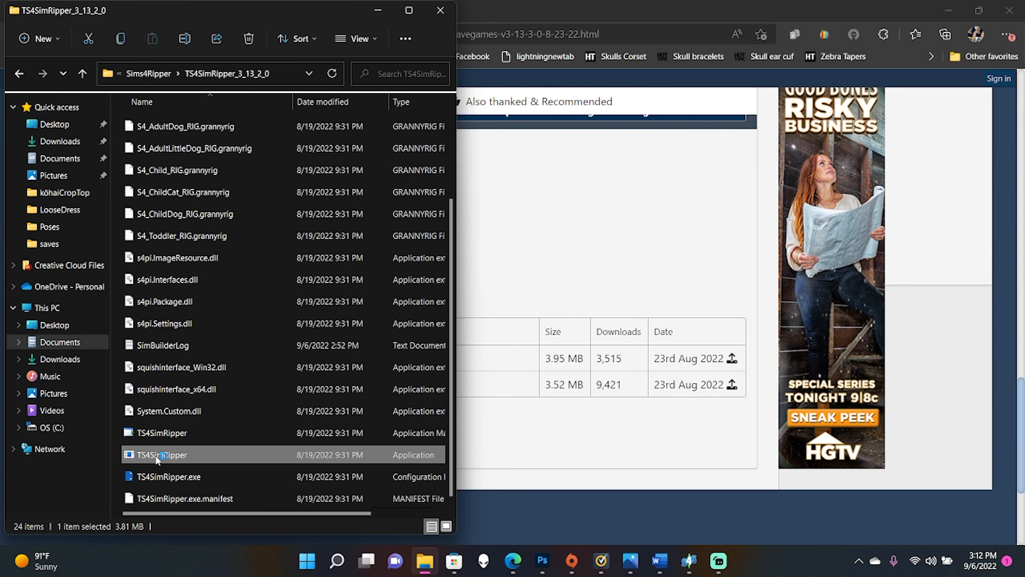
pyautogui.click(378, 11)
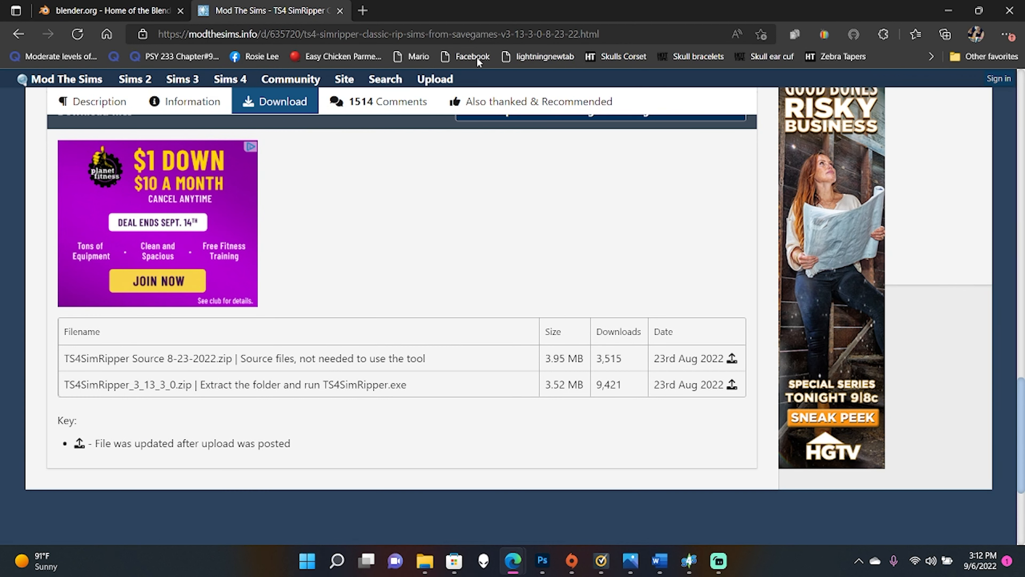
# - Look at the Blender download page on blender.org and at Blender's listing in the Microsoft Store
pyautogui.click(140, 12)
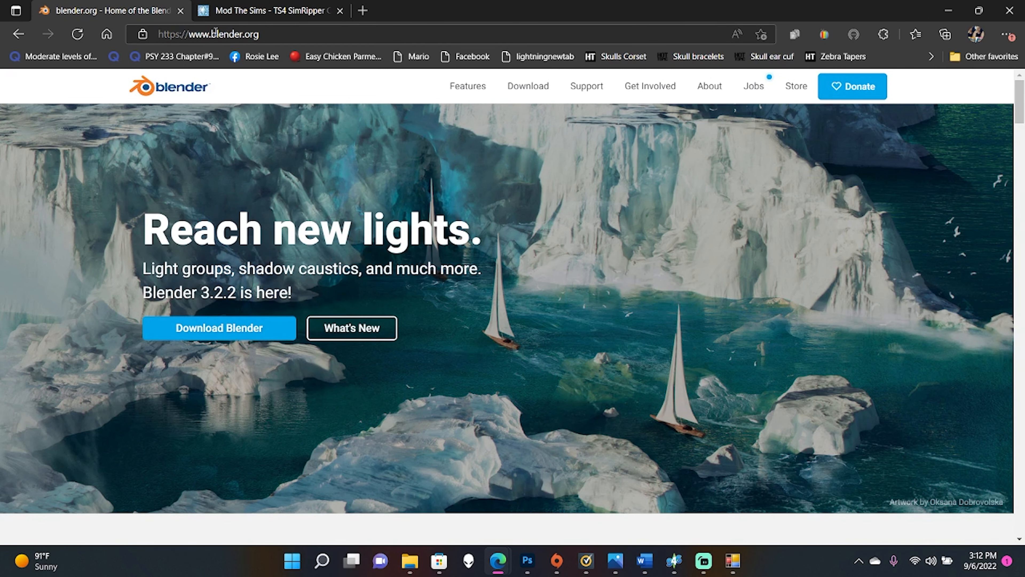
pyautogui.click(229, 330)
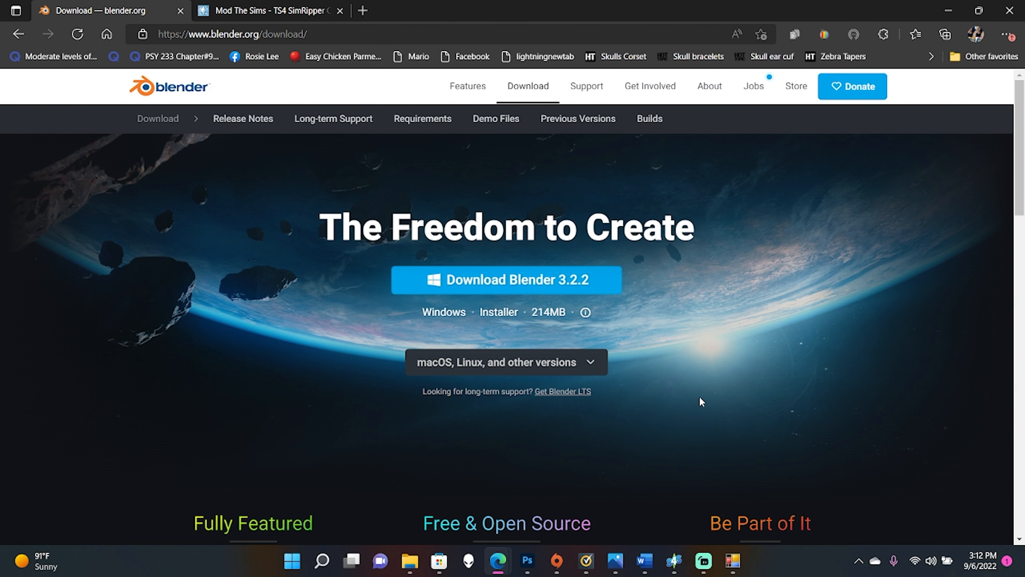
pyautogui.click(443, 552)
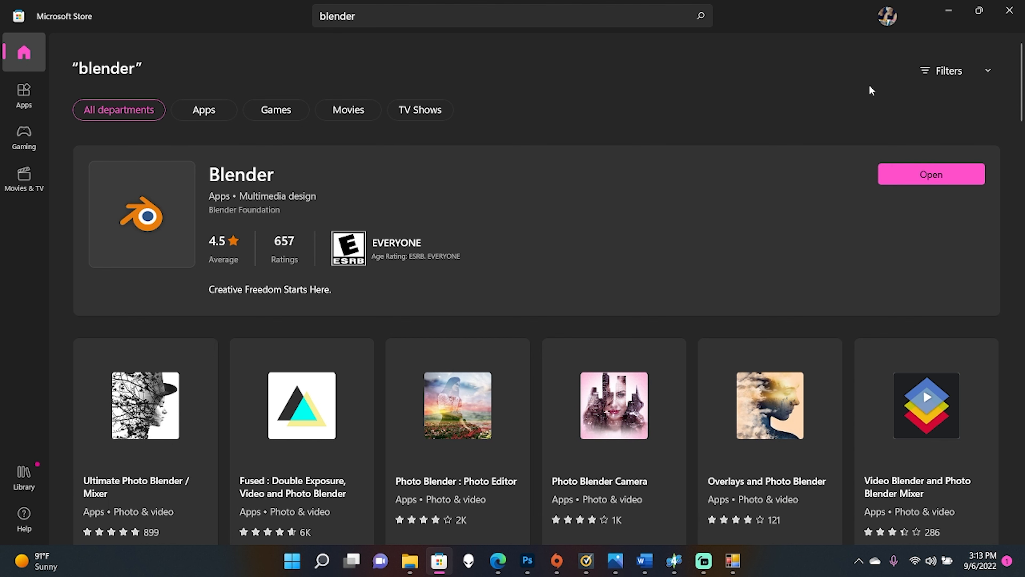
pyautogui.scroll(-3, 869, 86)
pyautogui.scroll(3, 869, 87)
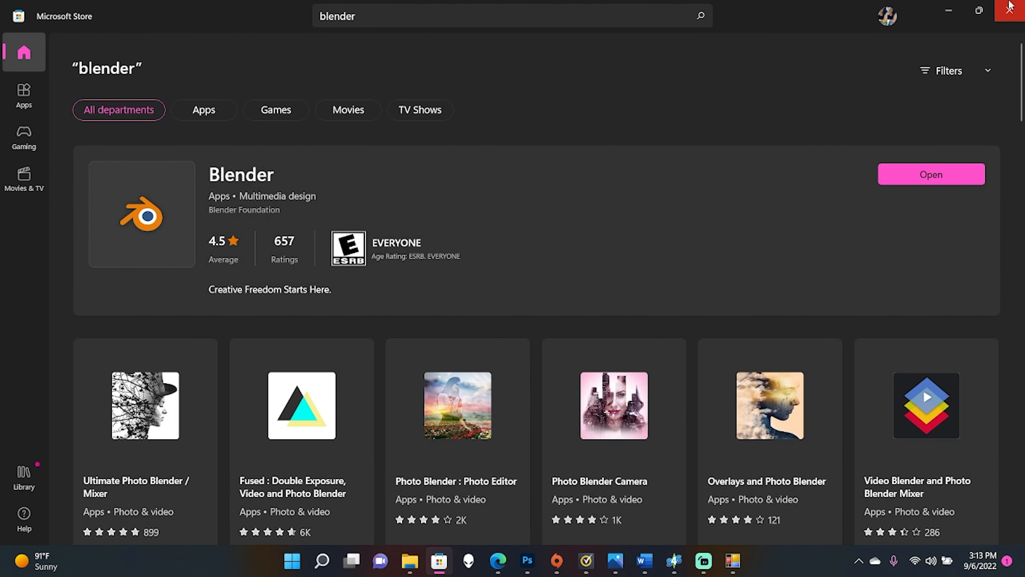
pyautogui.click(949, 10)
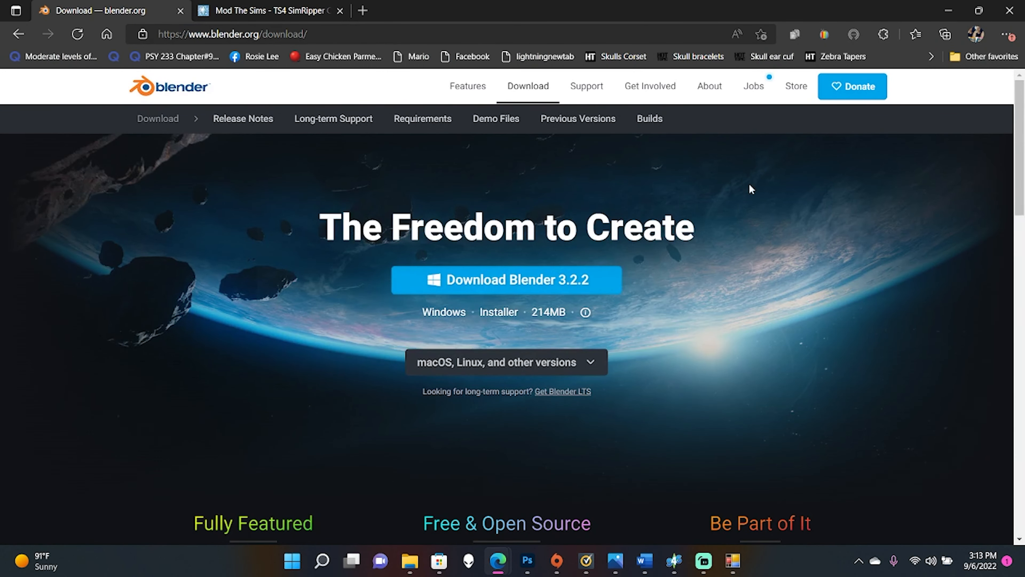
# - Switch to TS4 SimRipper Classic and load the game save file Slot_0000003d.save
pyautogui.click(947, 11)
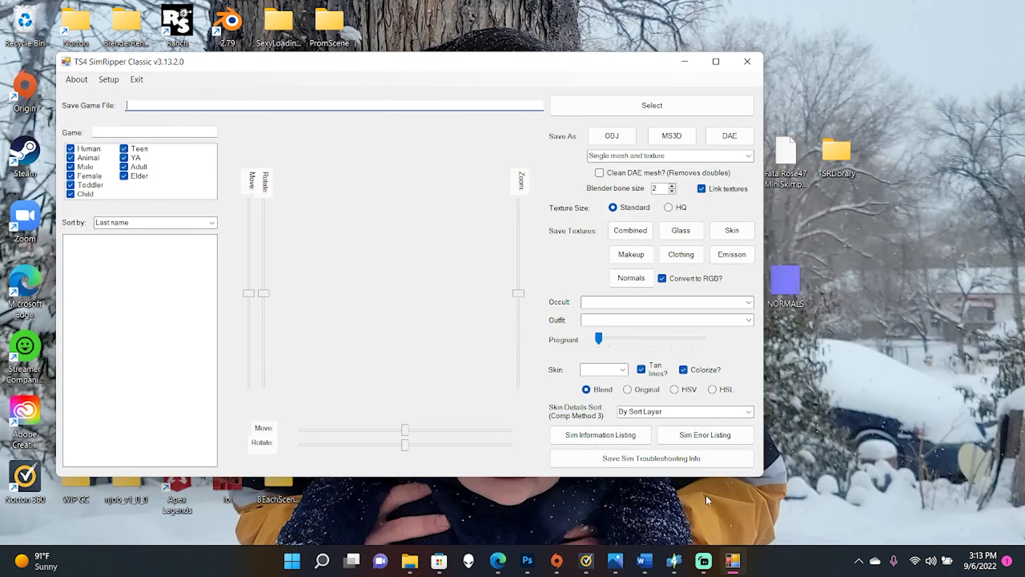
pyautogui.moveTo(507, 62); pyautogui.dragTo(597, 64)
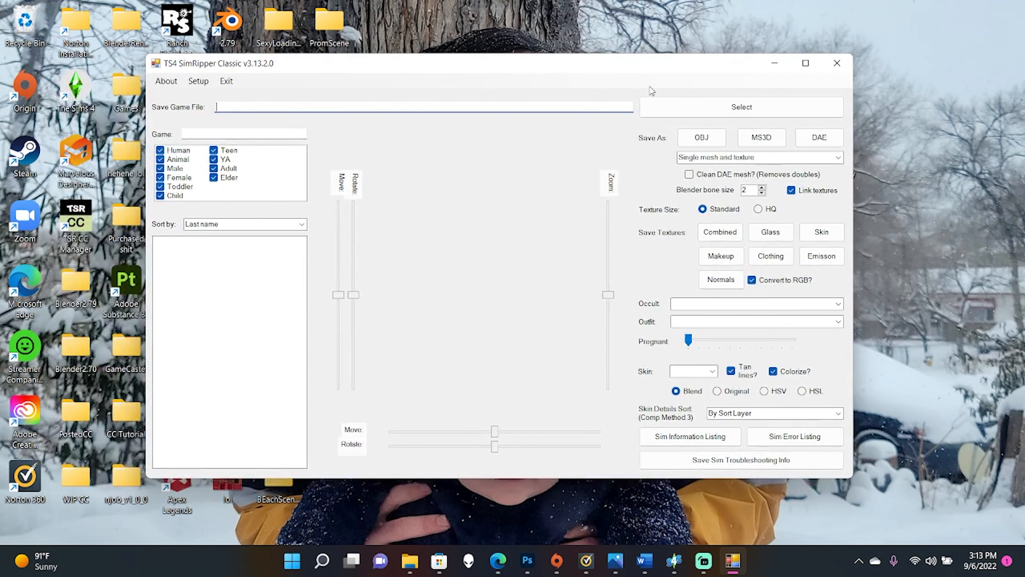
pyautogui.click(735, 110)
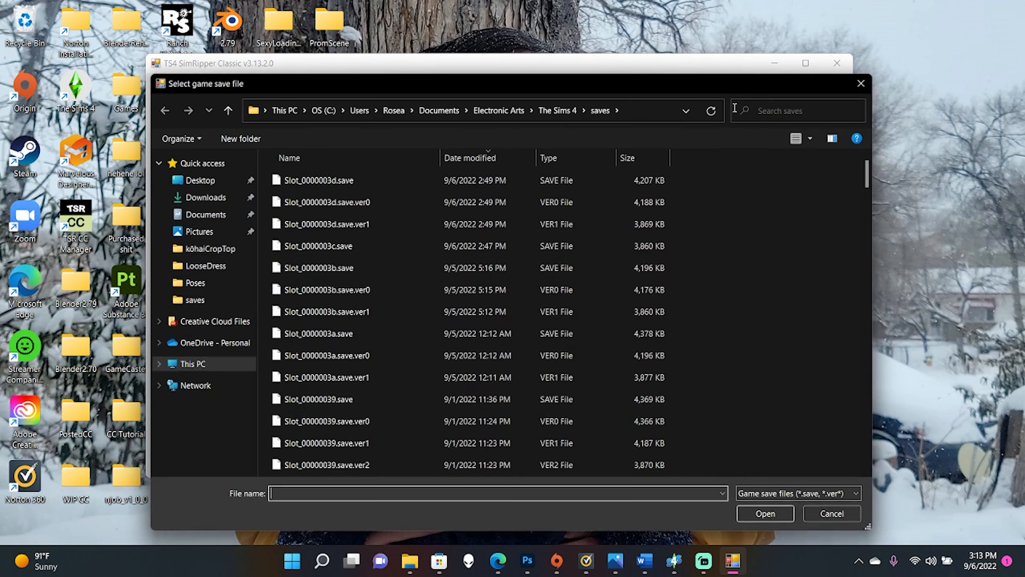
pyautogui.doubleClick(347, 181)
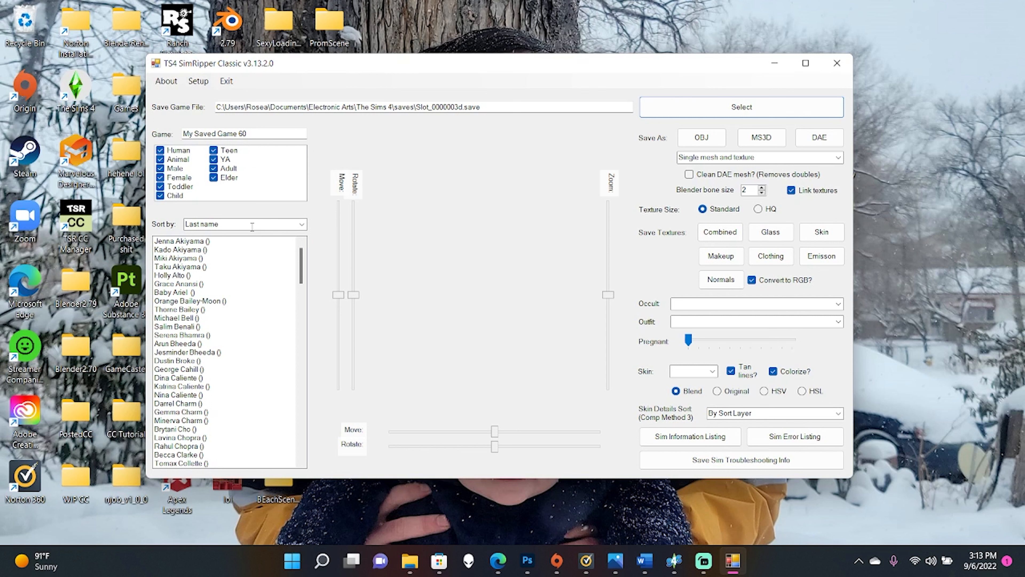
# - Set the Sim list sorting to Household name, load the Sim Elyse Heath and adjust the model's position and rotation in the preview
pyautogui.click(302, 224)
pyautogui.click(219, 254)
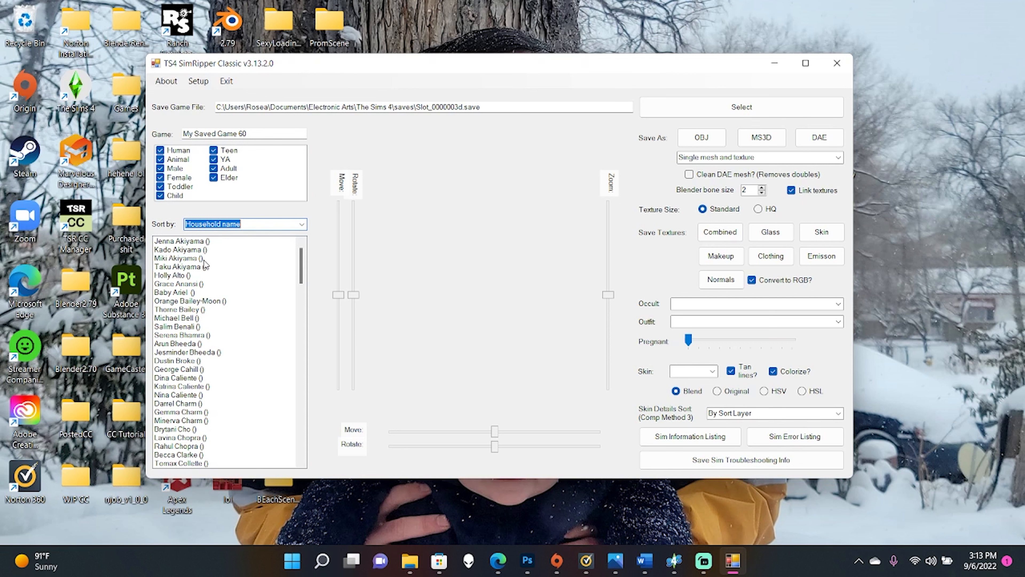
pyautogui.moveTo(301, 257); pyautogui.dragTo(304, 344)
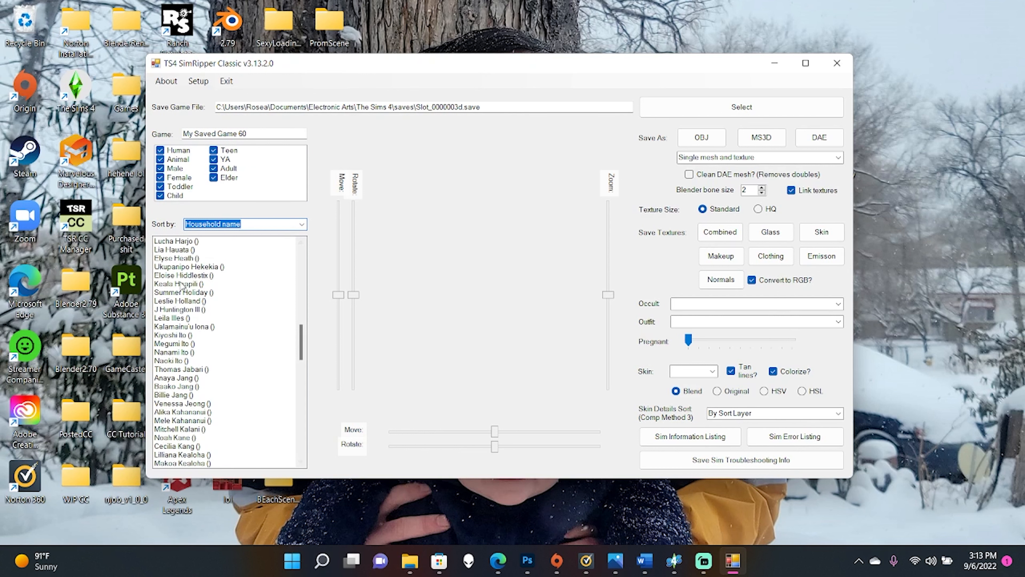
pyautogui.scroll(2, 296, 333)
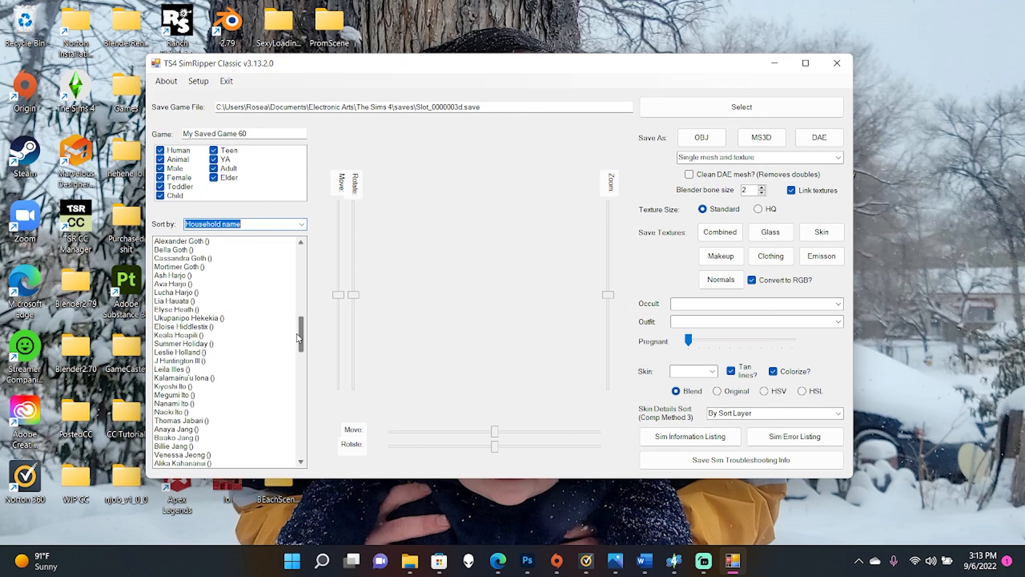
pyautogui.click(177, 311)
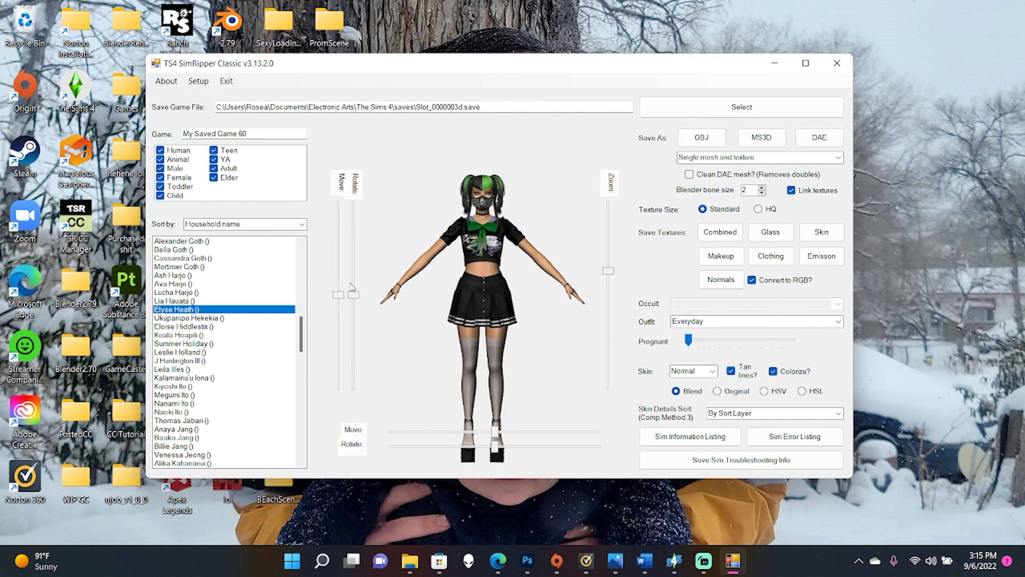
pyautogui.moveTo(341, 296)
pyautogui.mouseDown()
pyautogui.moveTo(353, 289)
pyautogui.moveTo(353, 299)
pyautogui.mouseUp()
pyautogui.moveTo(495, 431)
pyautogui.mouseDown()
pyautogui.moveTo(469, 431)
pyautogui.moveTo(575, 446)
pyautogui.moveTo(491, 446)
pyautogui.mouseUp()
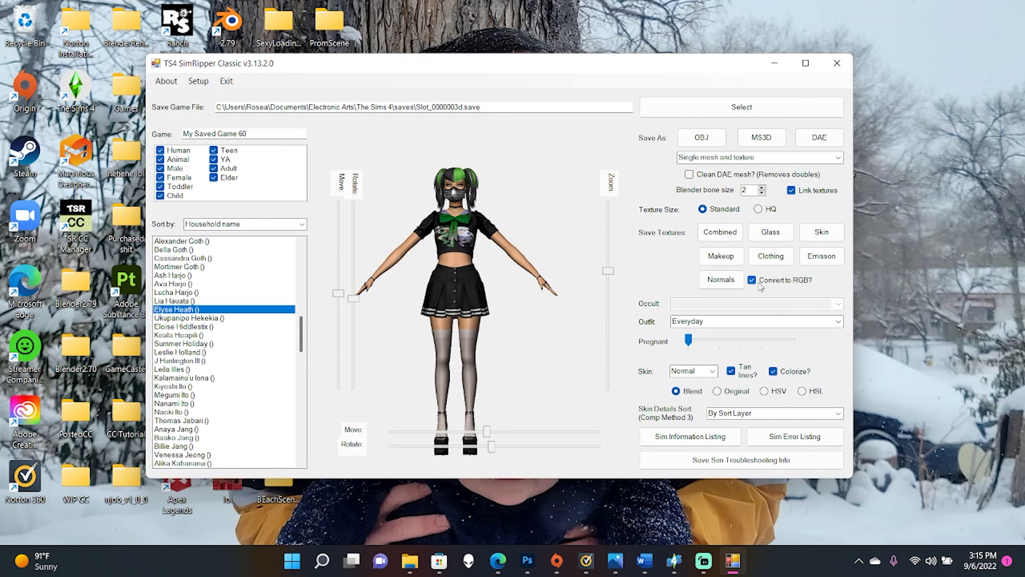
pyautogui.click(819, 142)
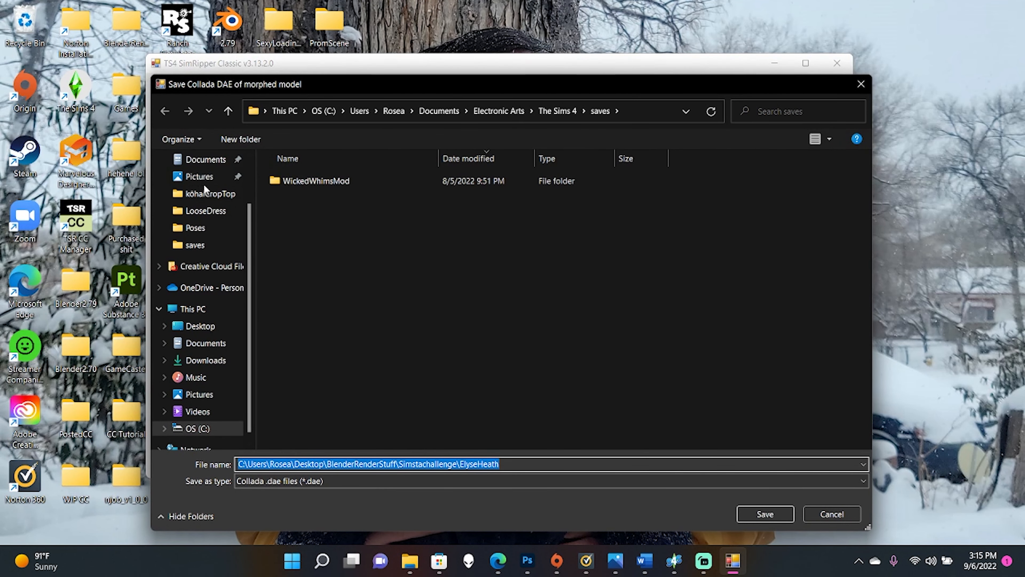
pyautogui.click(206, 195)
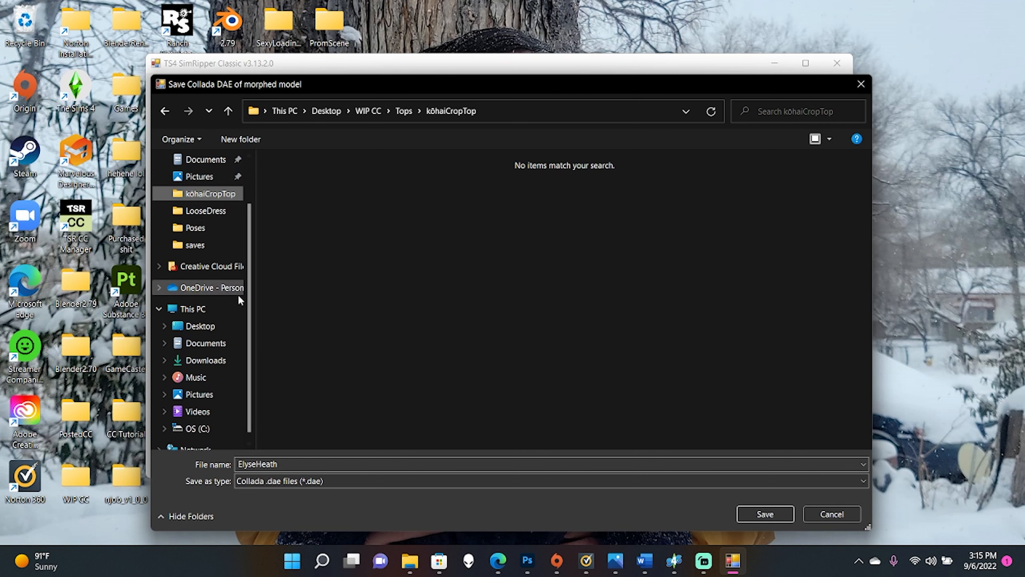
pyautogui.click(239, 463)
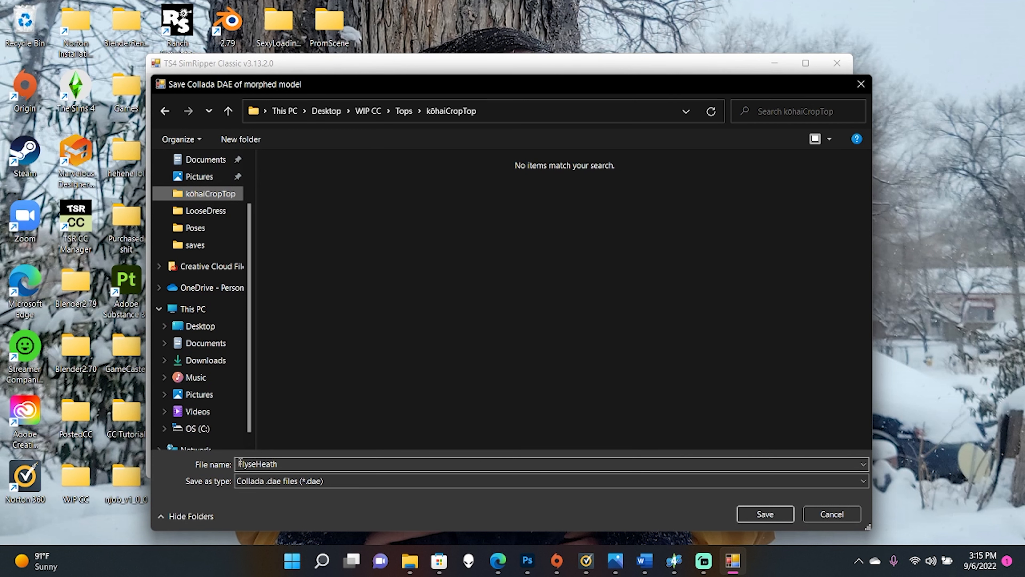
pyautogui.click(832, 514)
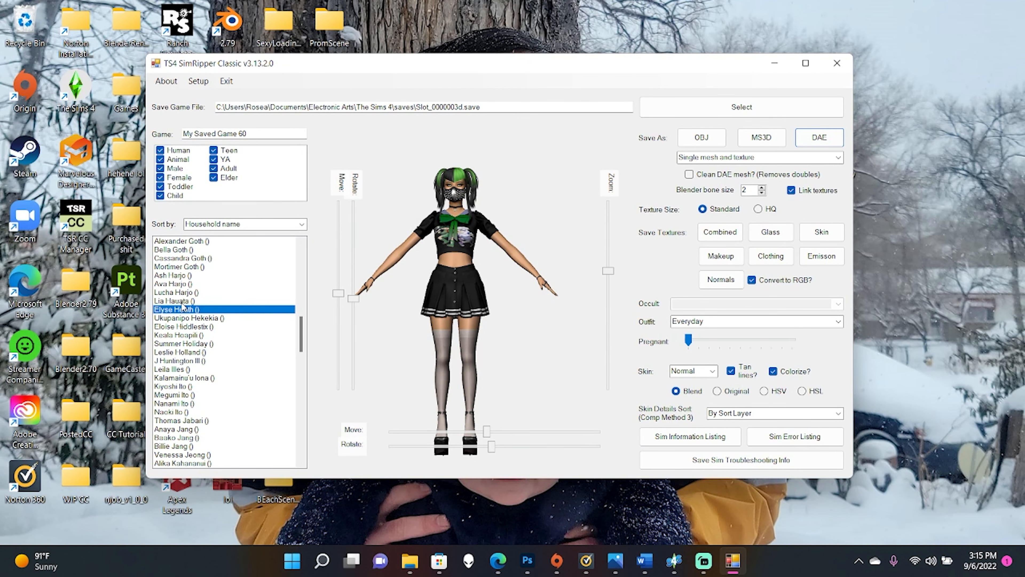
pyautogui.click(188, 318)
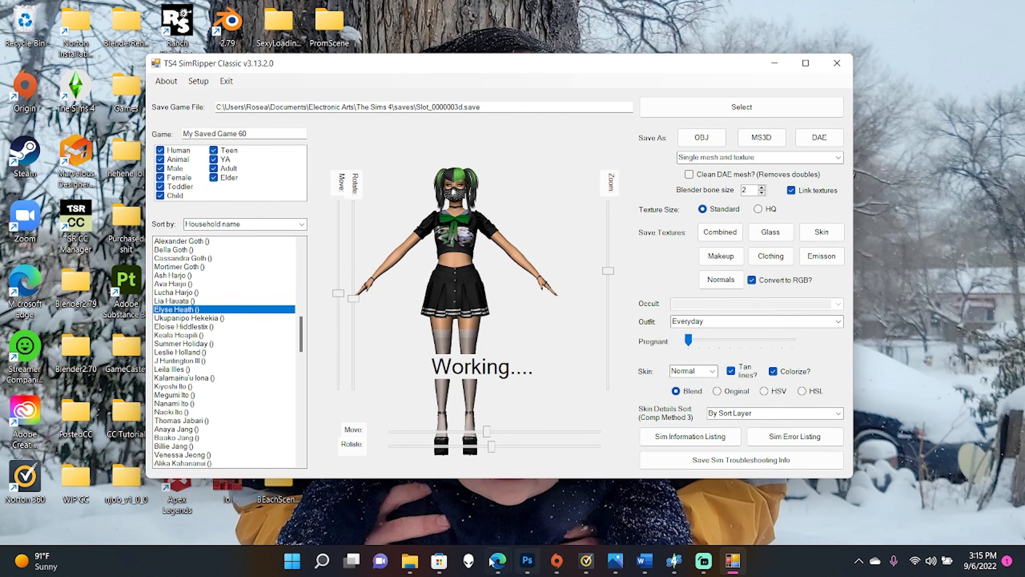
# - Launch Blender 3.2.2.0, dismiss the splash screen and delete the default cube
pyautogui.click(322, 560)
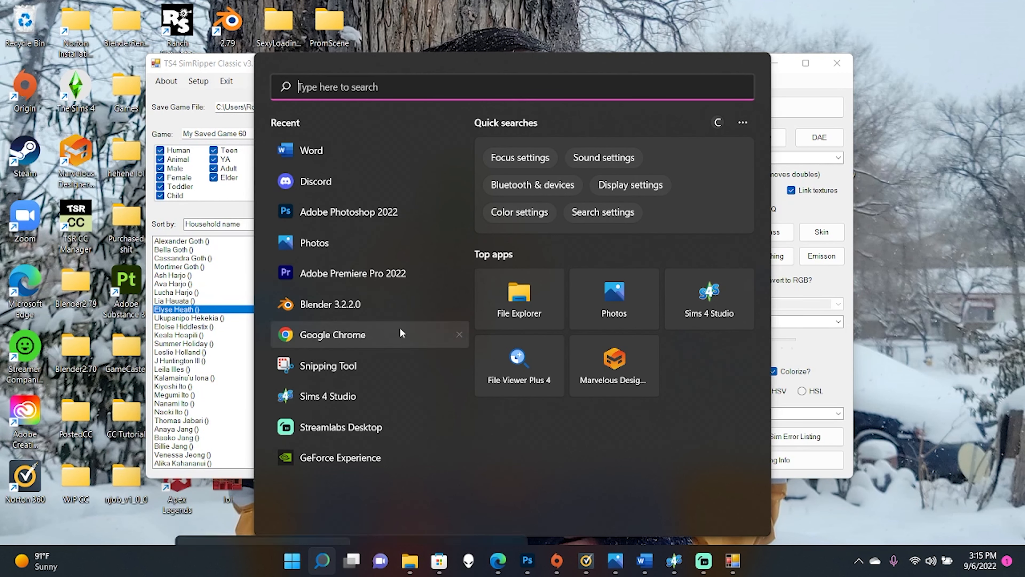
pyautogui.click(388, 303)
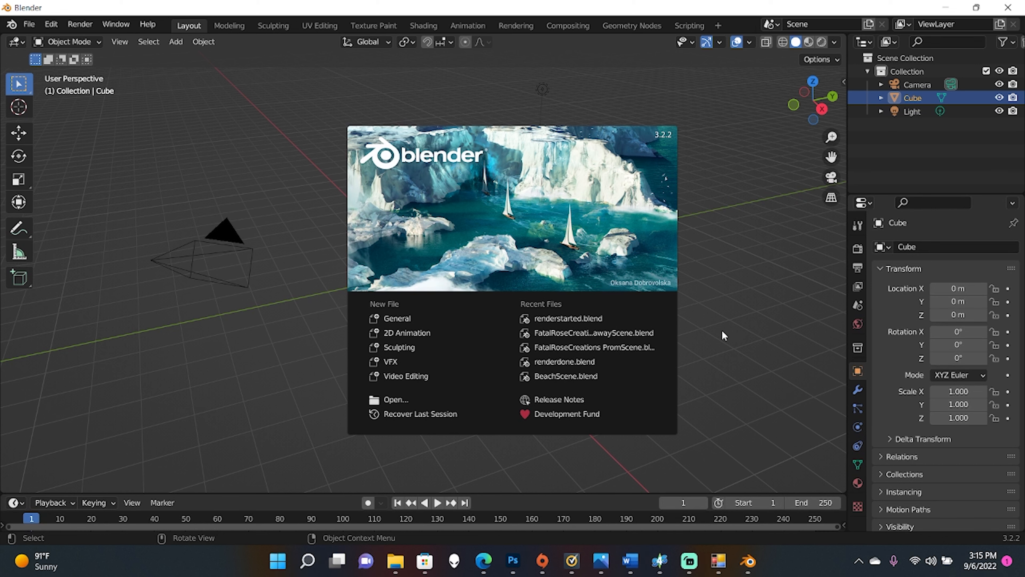
pyautogui.click(715, 292)
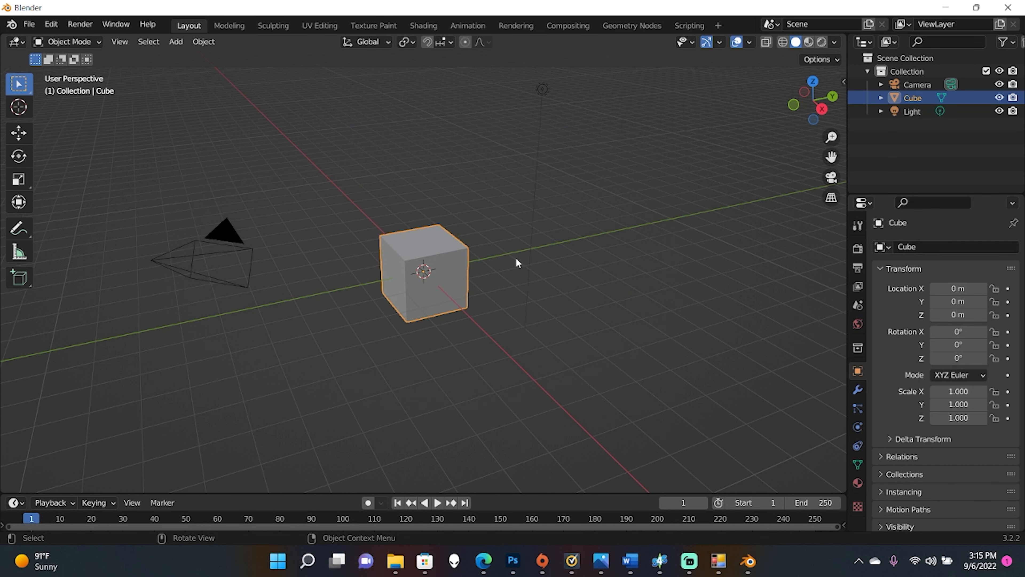
pyautogui.press('Delete')
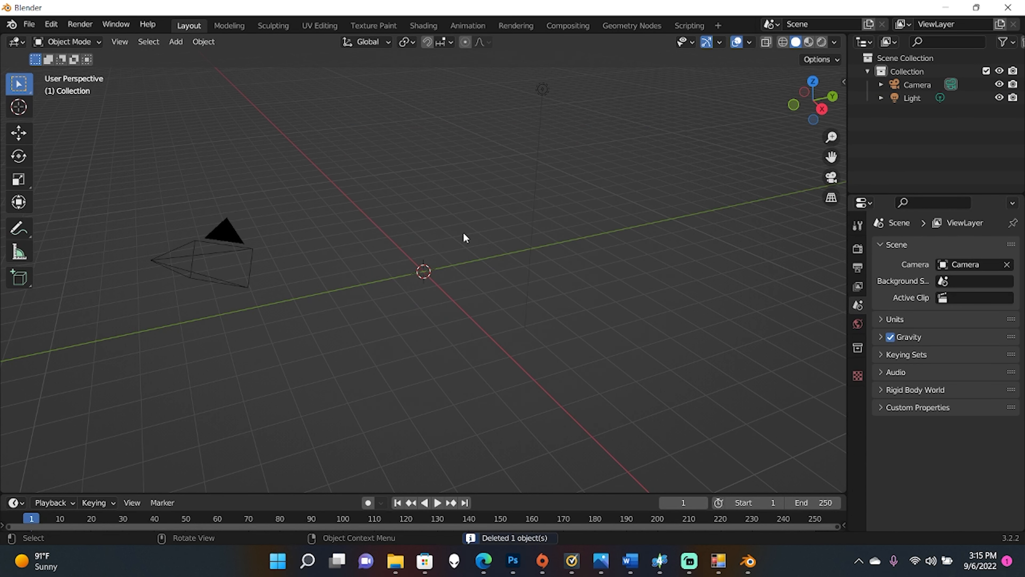
# - Import the Collada file ElyseHeathSkinny.dae from the recent KohaiTop folder
pyautogui.click(29, 25)
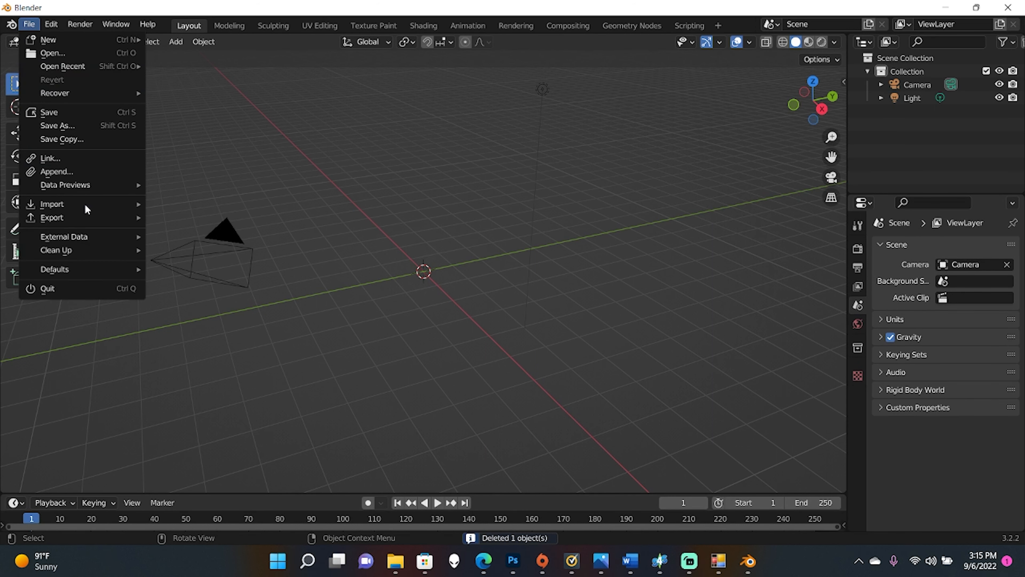
pyautogui.moveTo(85, 204)
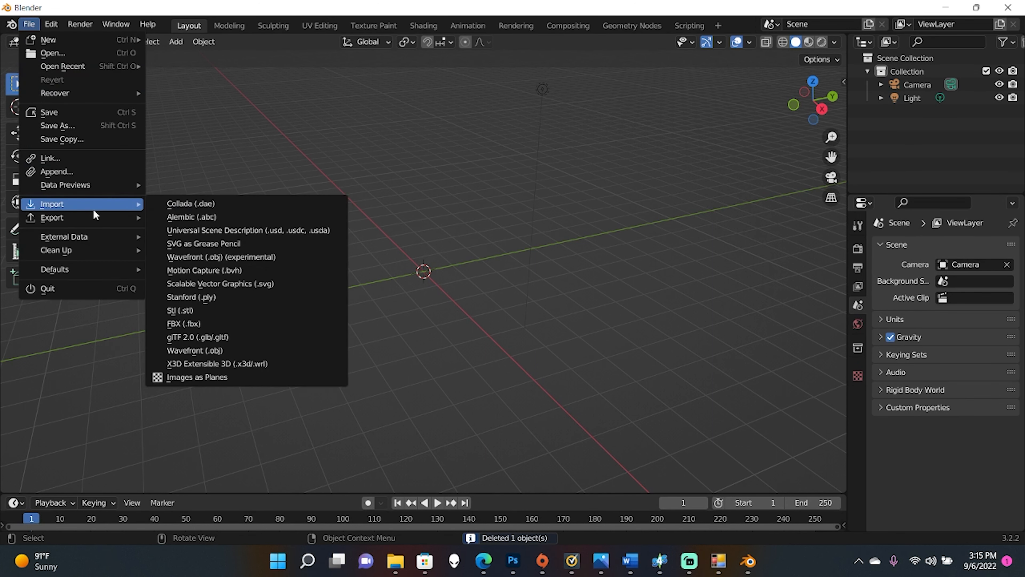
pyautogui.click(182, 204)
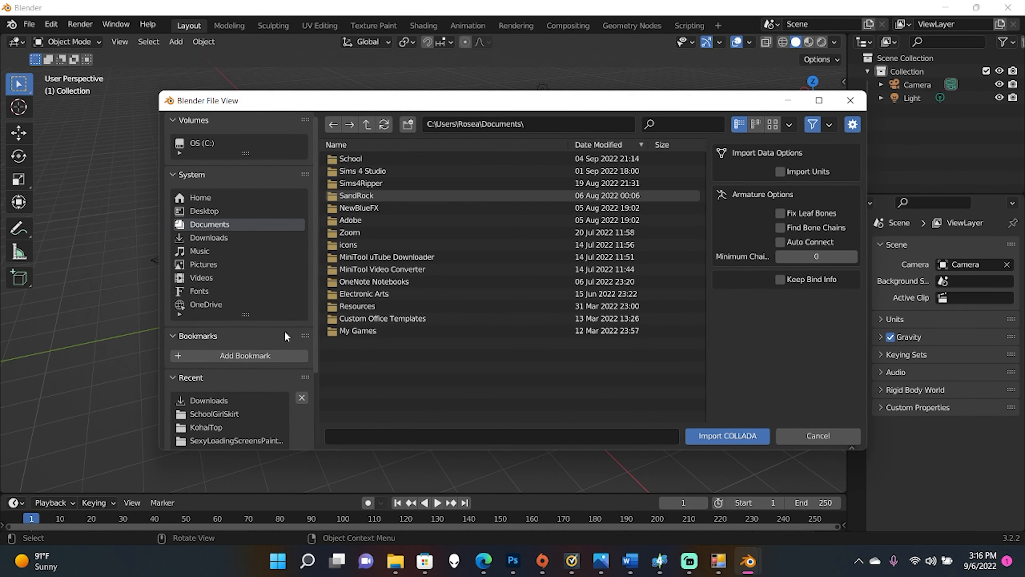
pyautogui.click(206, 427)
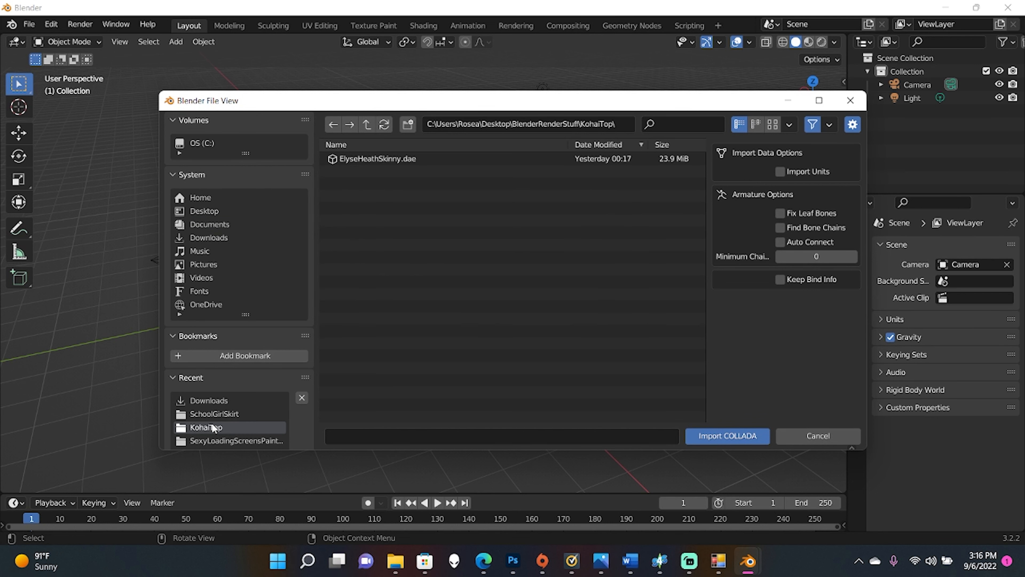
pyautogui.doubleClick(397, 160)
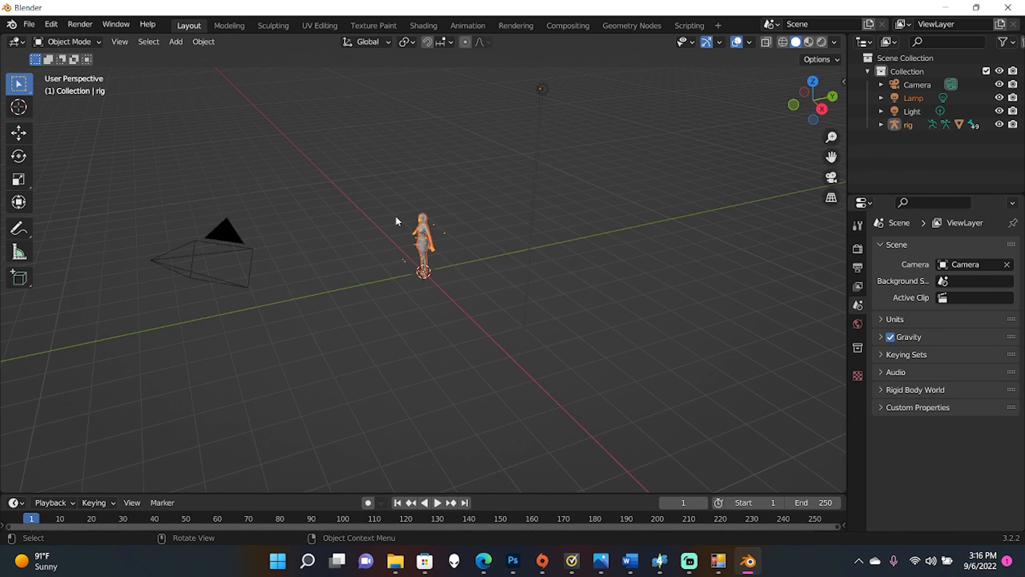
# - Show the imported Sim model from the front with Rendered viewport shading
pyautogui.scroll(8, 409, 232)
pyautogui.moveTo(415, 235); pyautogui.dragTo(565, 282, button='middle')
pyautogui.scroll(-7, 565, 282)
pyautogui.scroll(8, 565, 282)
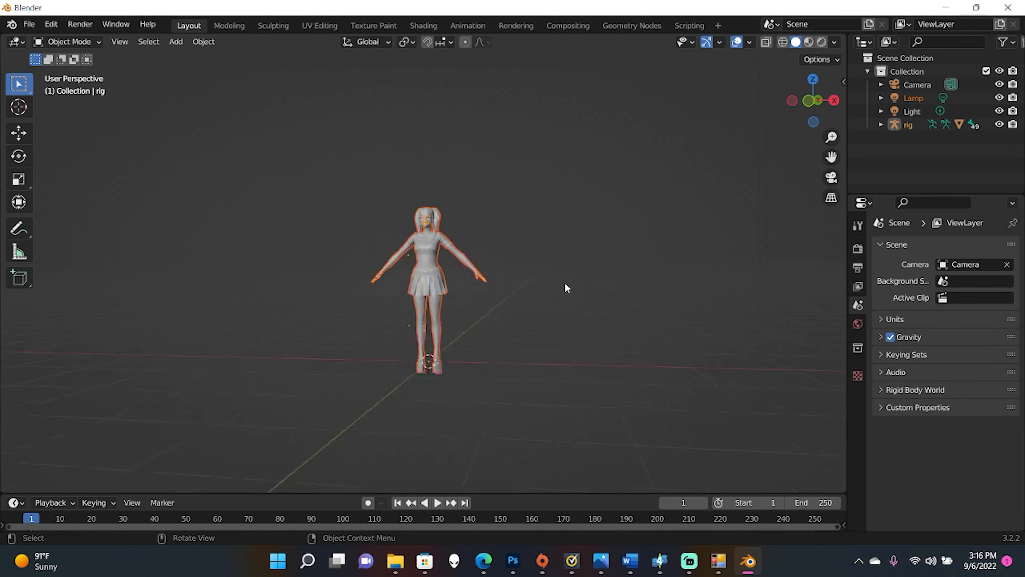
pyautogui.scroll(3, 564, 284)
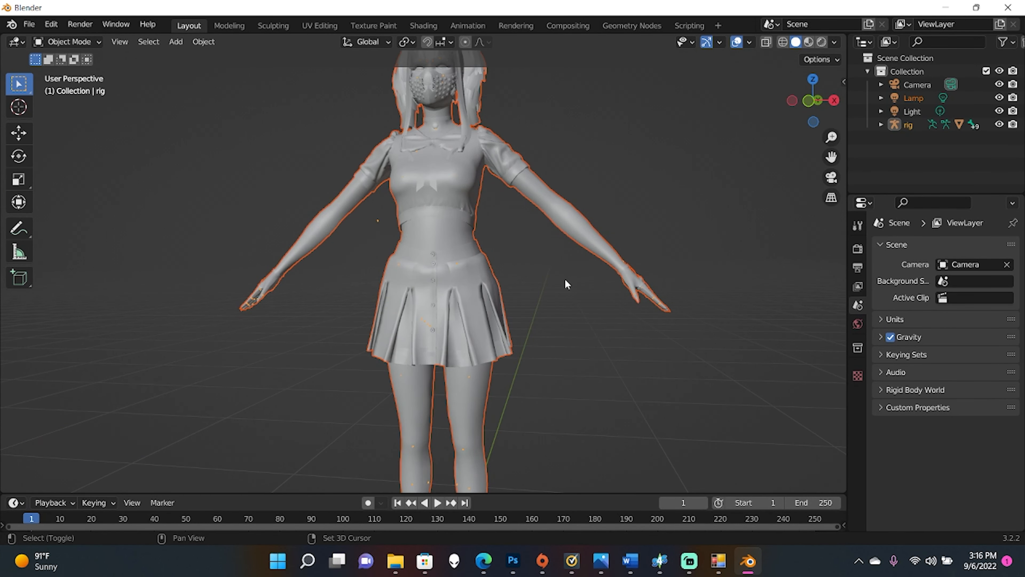
pyautogui.keyDown('shift'); pyautogui.moveTo(585, 174); pyautogui.dragTo(568, 283, button='middle'); pyautogui.keyUp('shift')
pyautogui.scroll(-4, 556, 276)
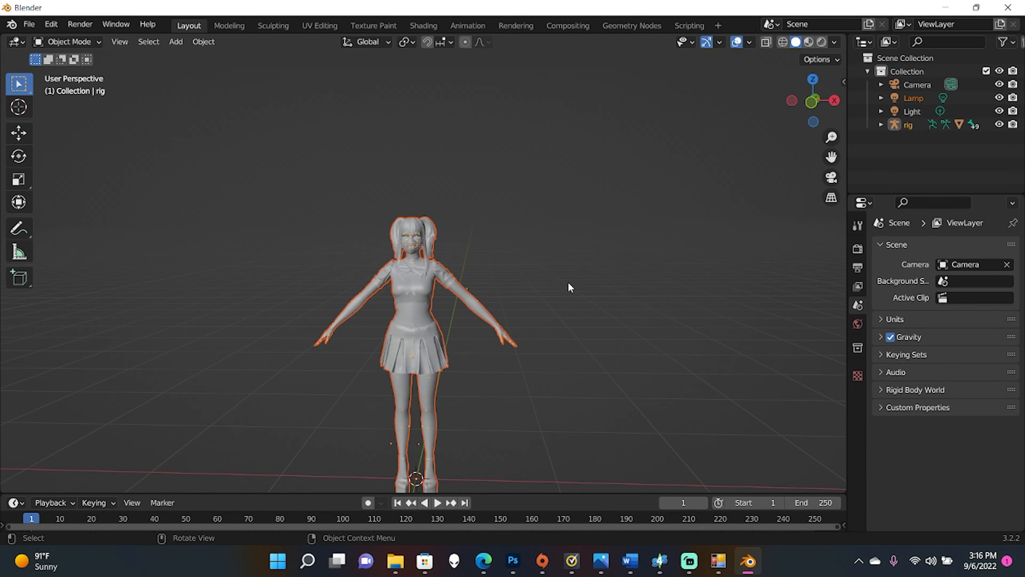
pyautogui.scroll(3, 568, 280)
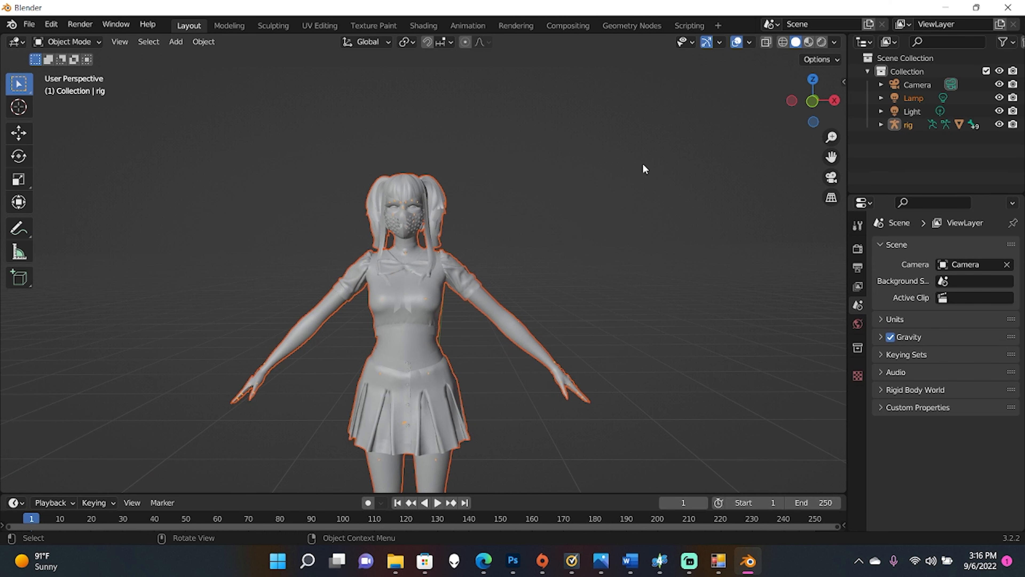
pyautogui.click(822, 42)
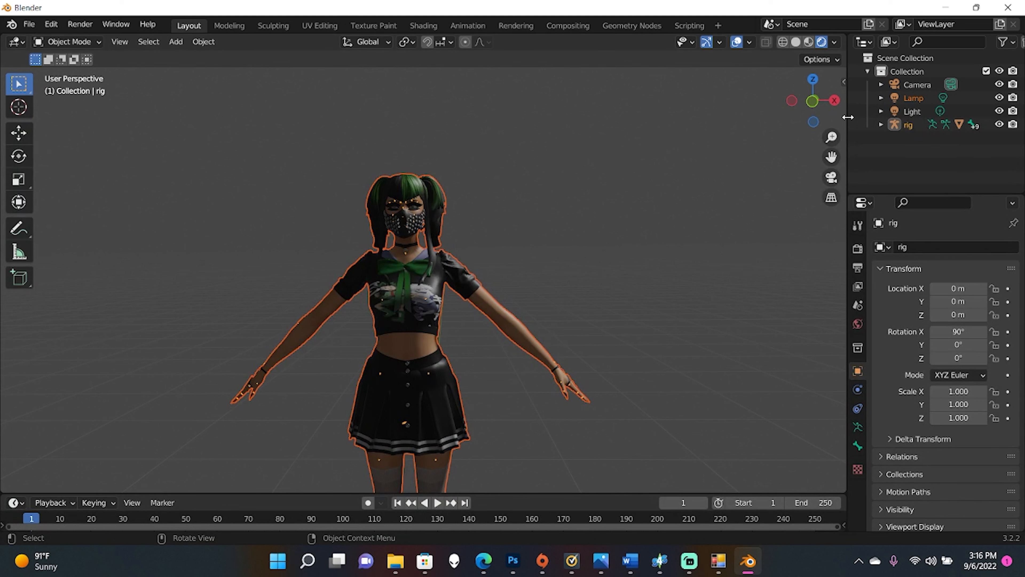
# - Split the 3D viewport vertically into a narrow area and a wide area beside it, then widen the narrow one slightly
pyautogui.rightClick(847, 117)
pyautogui.click(848, 122)
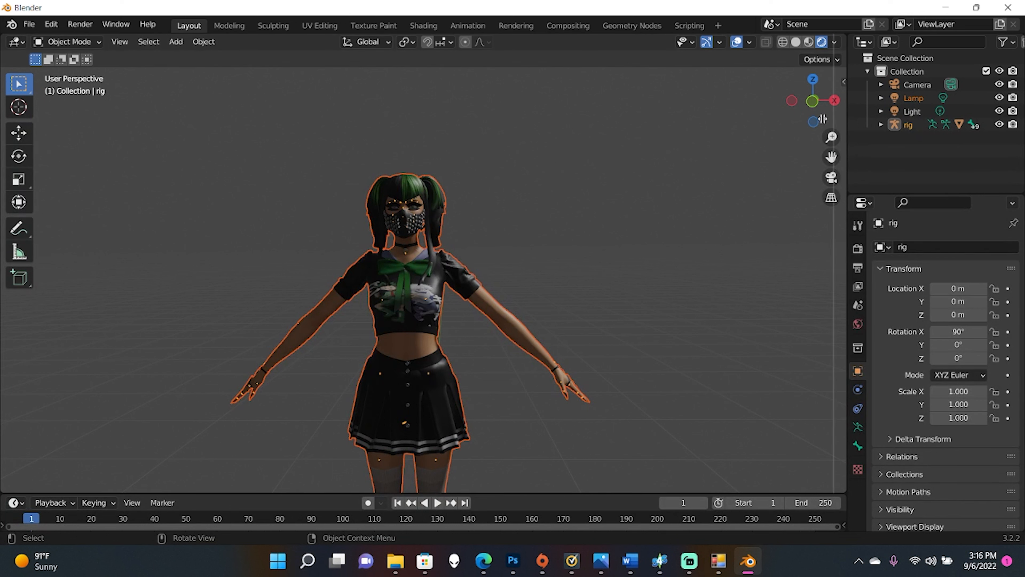
pyautogui.click(216, 190)
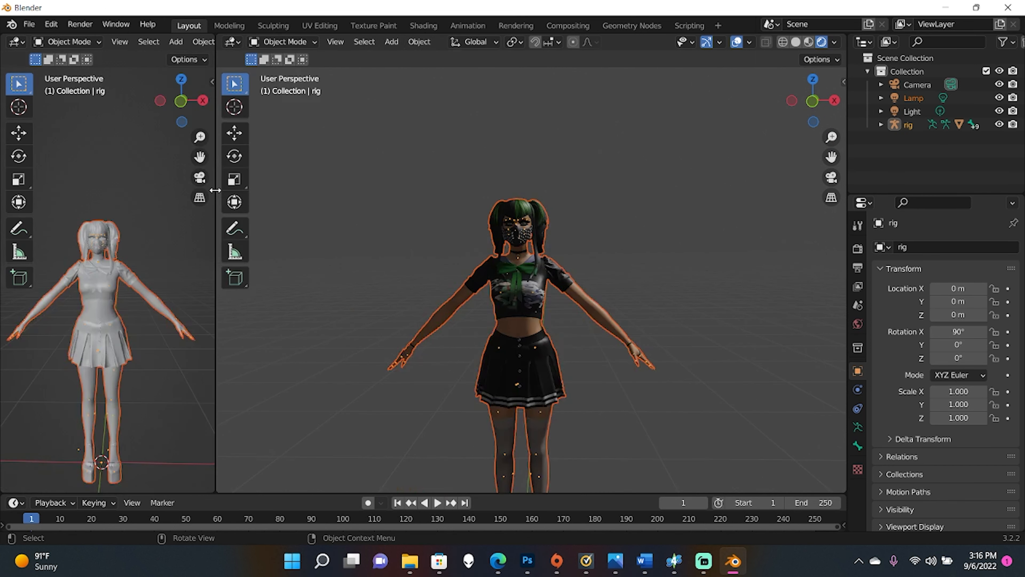
pyautogui.moveTo(215, 190); pyautogui.dragTo(265, 182)
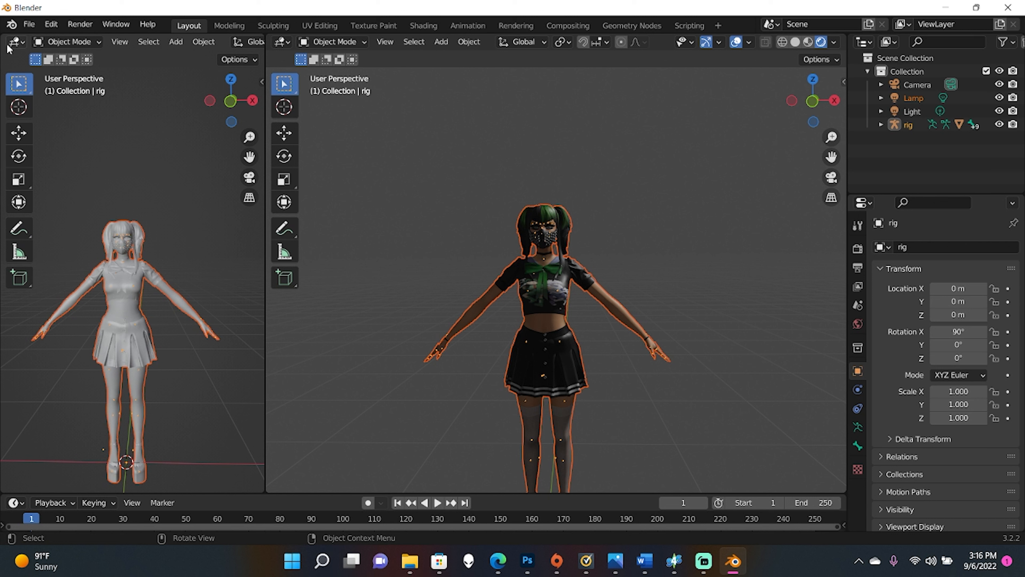
# - Change the narrow viewport area to the Shader Editor and collapse its sidebar
pyautogui.click(16, 43)
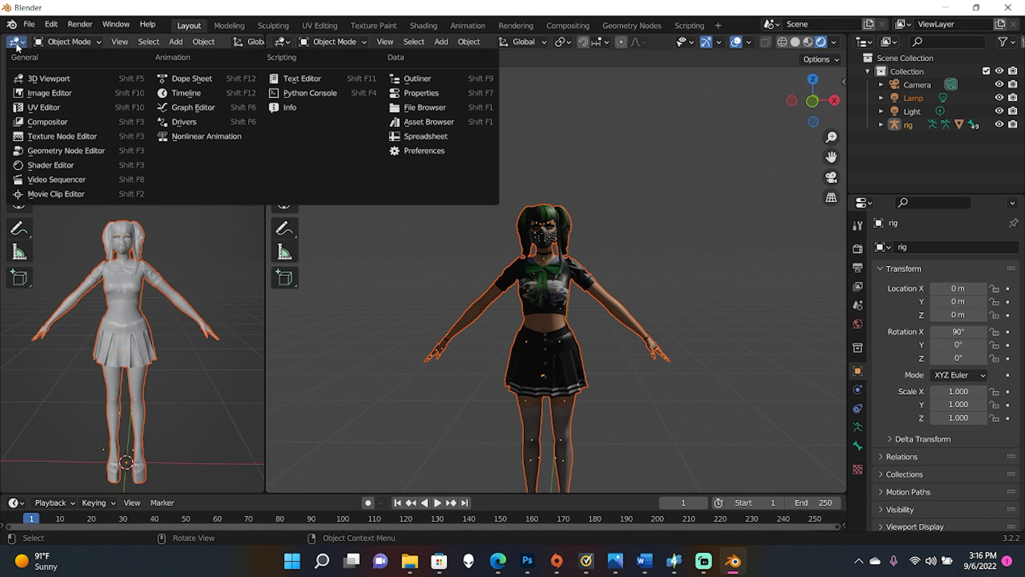
pyautogui.click(14, 41)
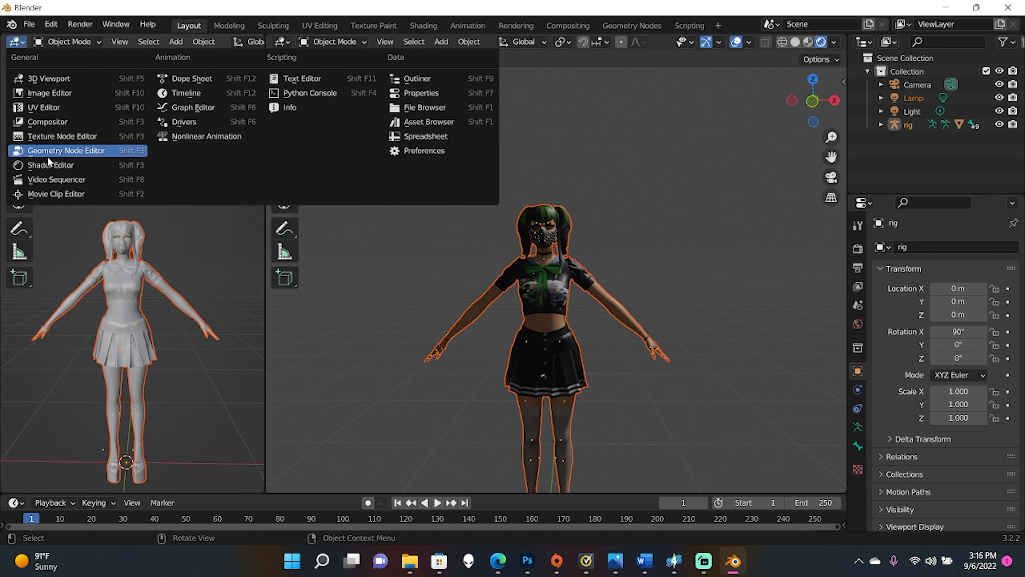
pyautogui.click(40, 164)
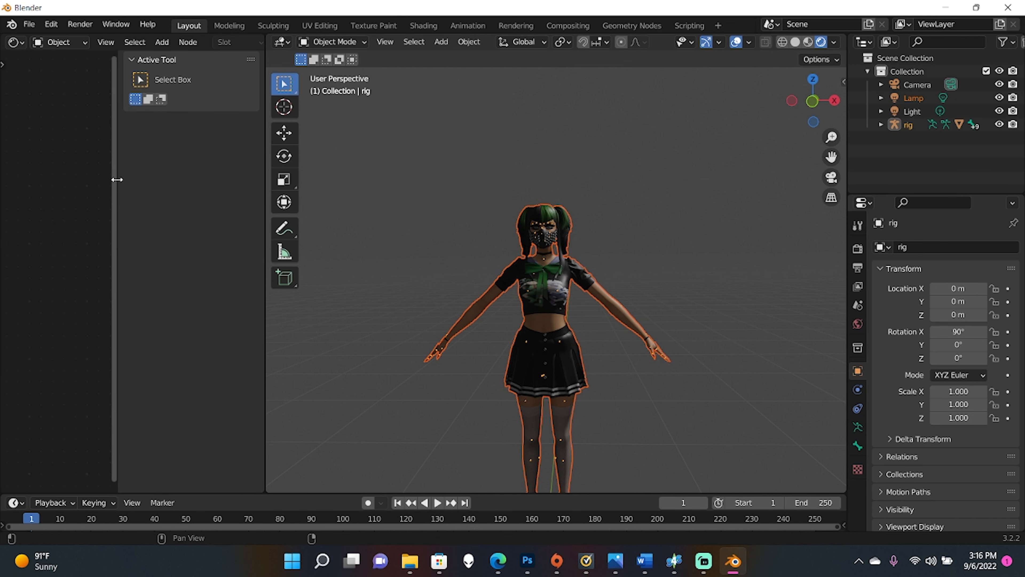
pyautogui.moveTo(116, 179); pyautogui.dragTo(226, 178)
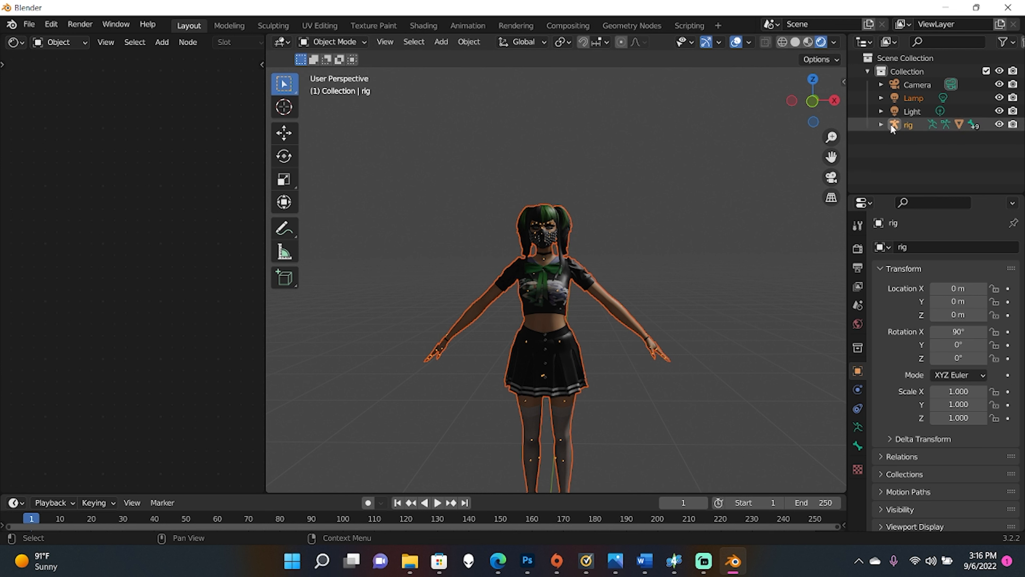
# - Select the ElyseHeath mesh under the rig and set Specular to 0.000 on its Principled BSDF node
pyautogui.click(881, 125)
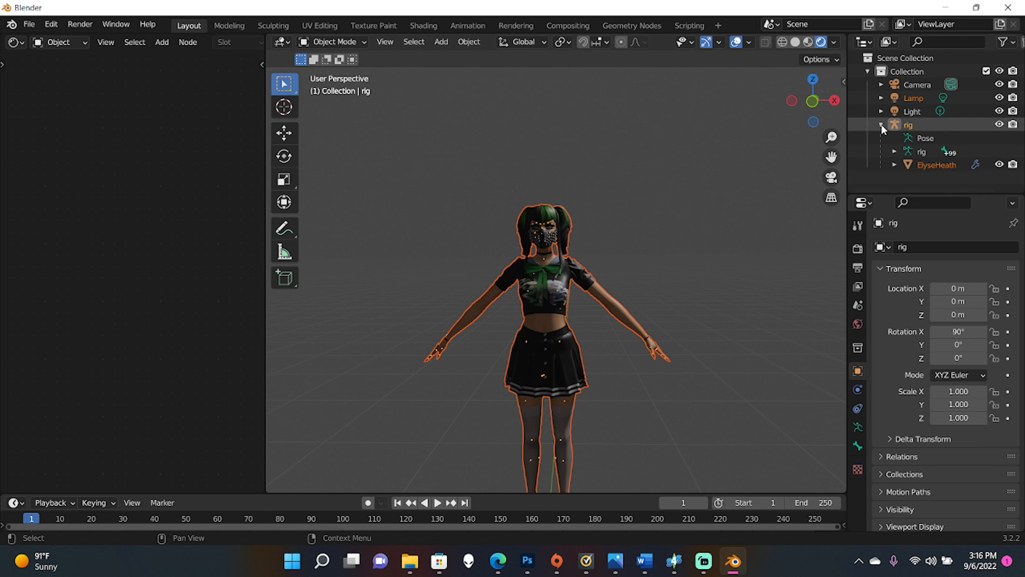
pyautogui.click(931, 166)
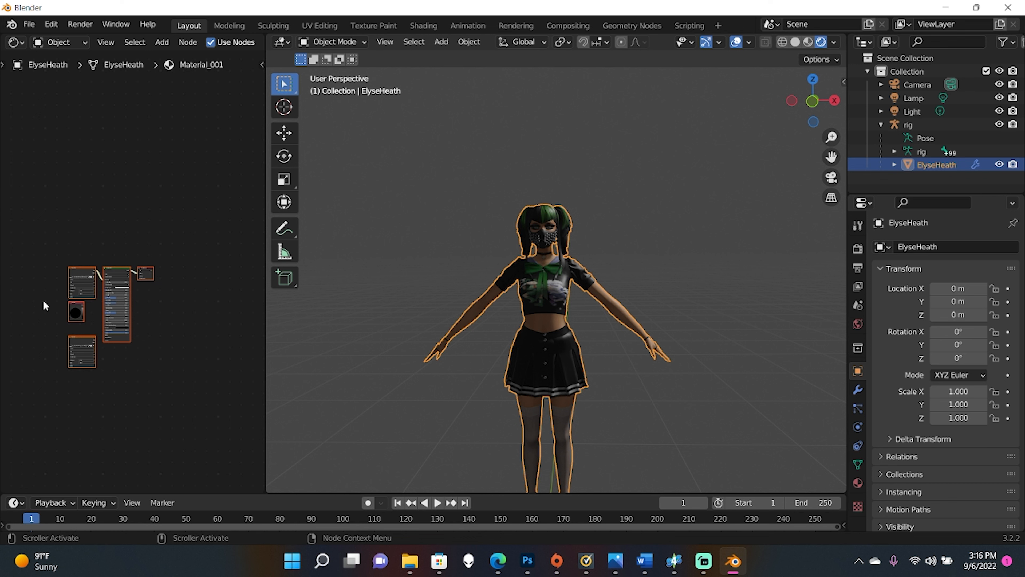
pyautogui.scroll(8, 123, 329)
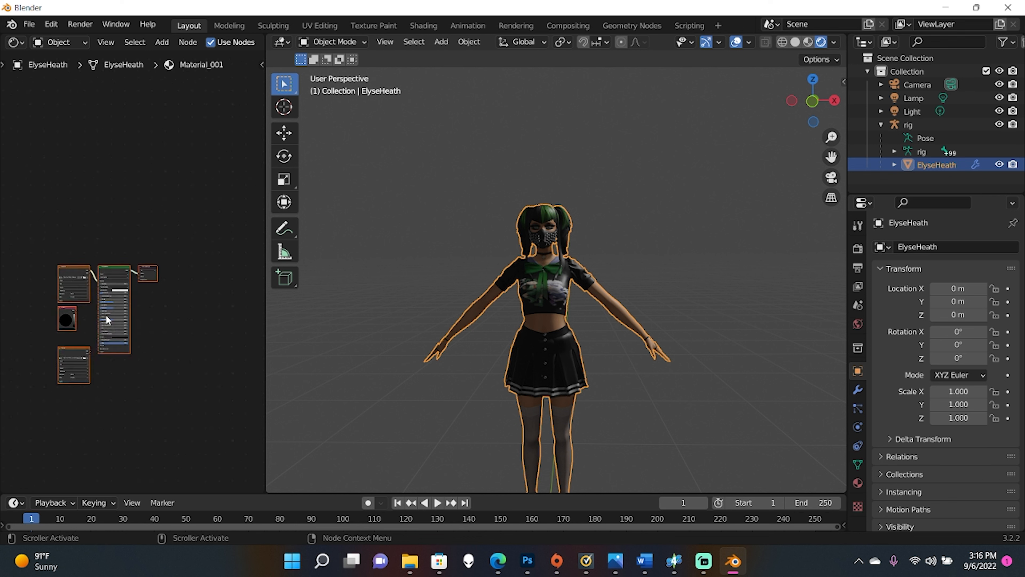
pyautogui.moveTo(151, 315); pyautogui.dragTo(138, 249, button='middle')
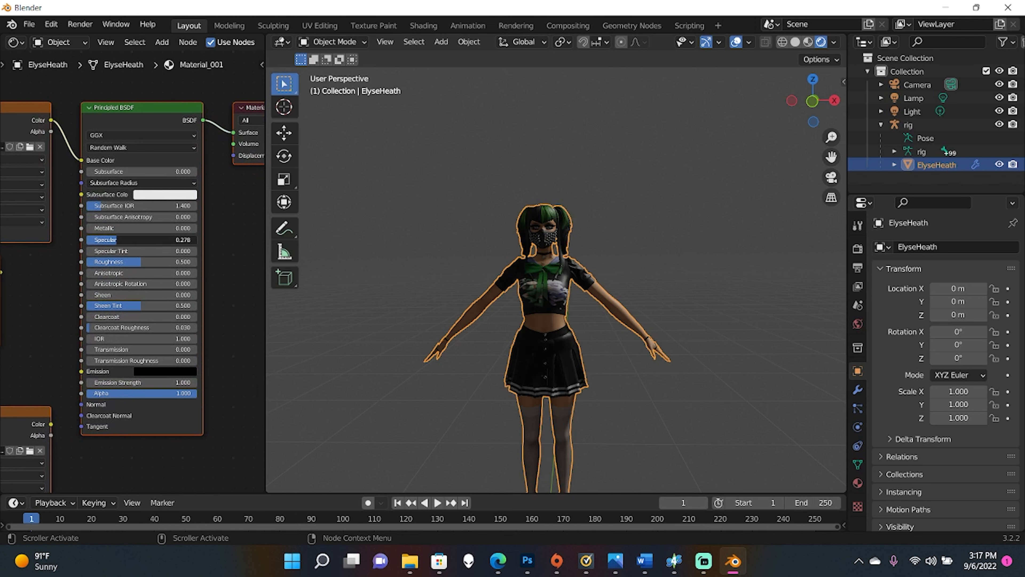
pyautogui.moveTo(116, 240); pyautogui.dragTo(89, 240)
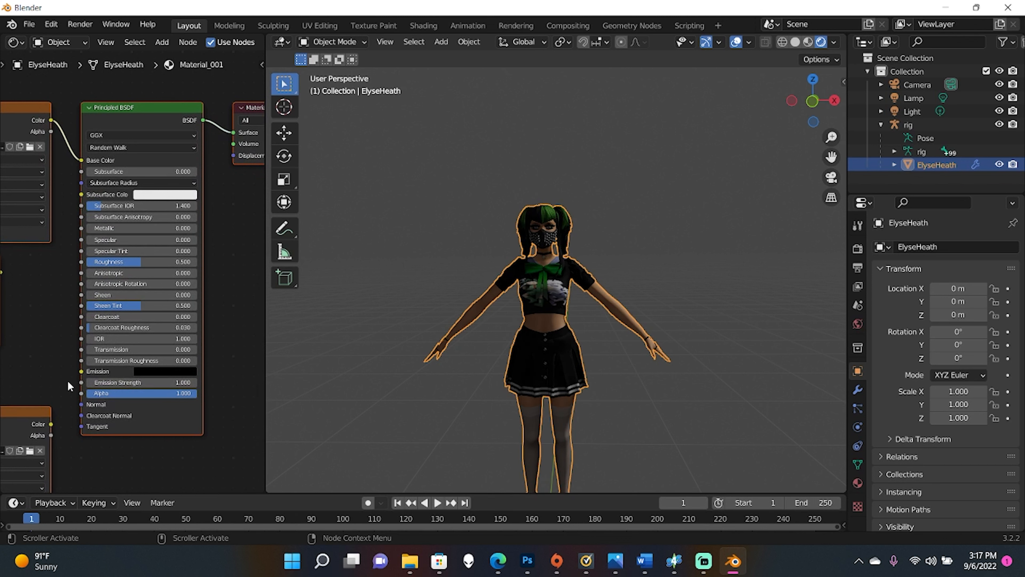
# - Connect the Color output of the lower image texture node to the Principled BSDF's Specular input
pyautogui.scroll(-4, 67, 379)
pyautogui.scroll(4, 114, 394)
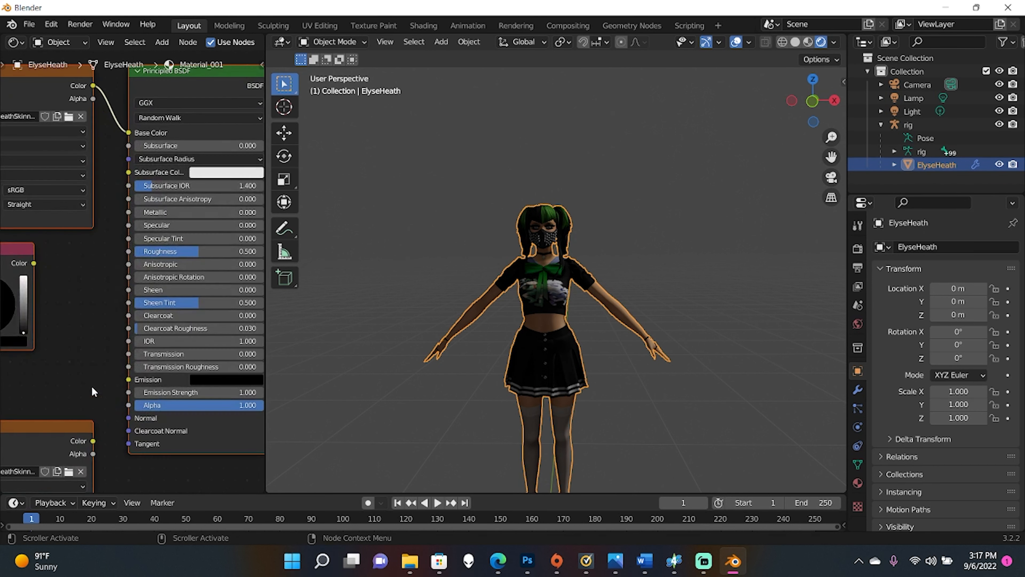
pyautogui.moveTo(93, 440); pyautogui.dragTo(146, 226)
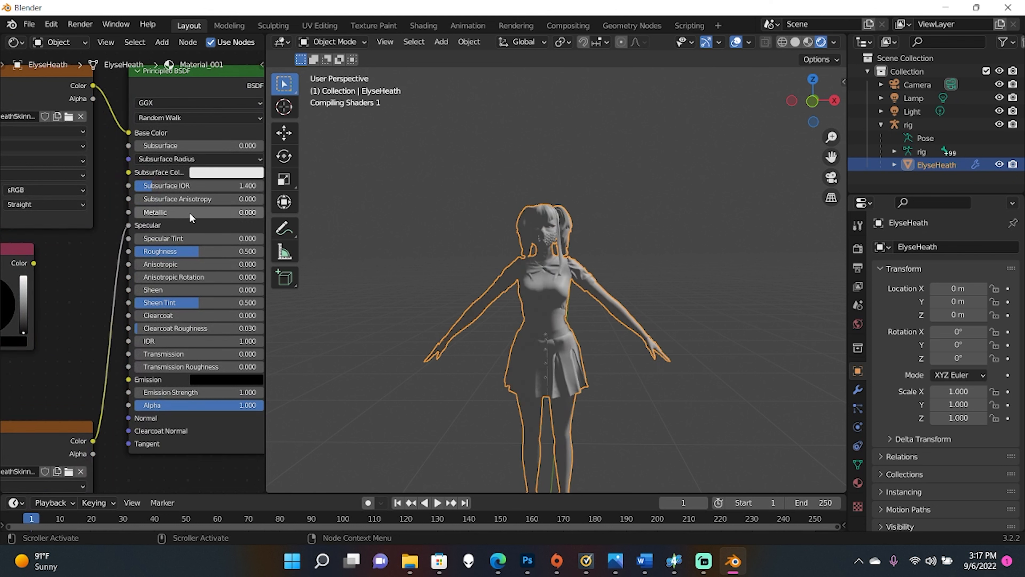
# - Add a Mix Shader node on the link between the Principled BSDF and the Material Output
pyautogui.scroll(-2, 207, 212)
pyautogui.moveTo(208, 212); pyautogui.dragTo(136, 274, button='middle')
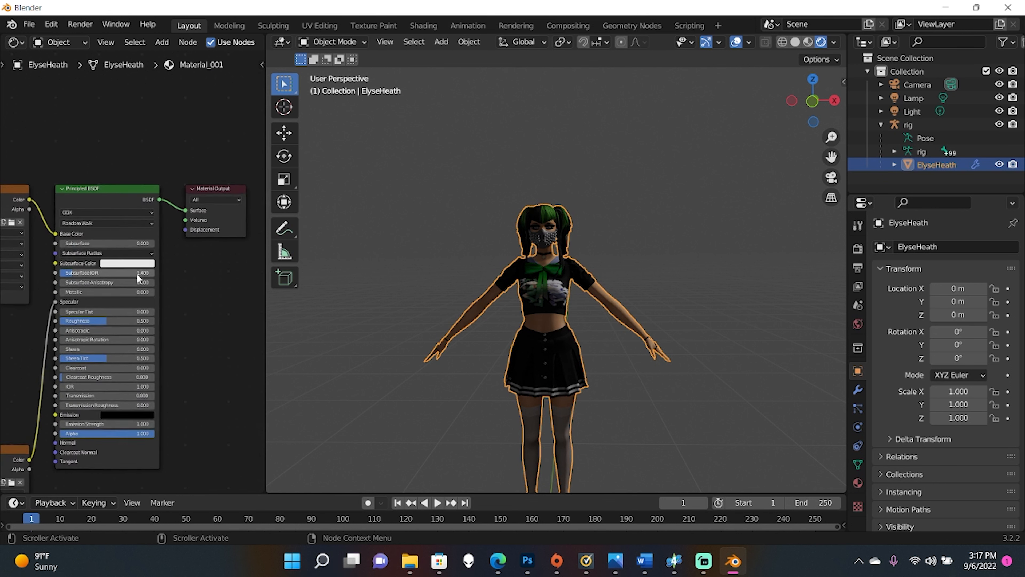
pyautogui.scroll(-1, 137, 274)
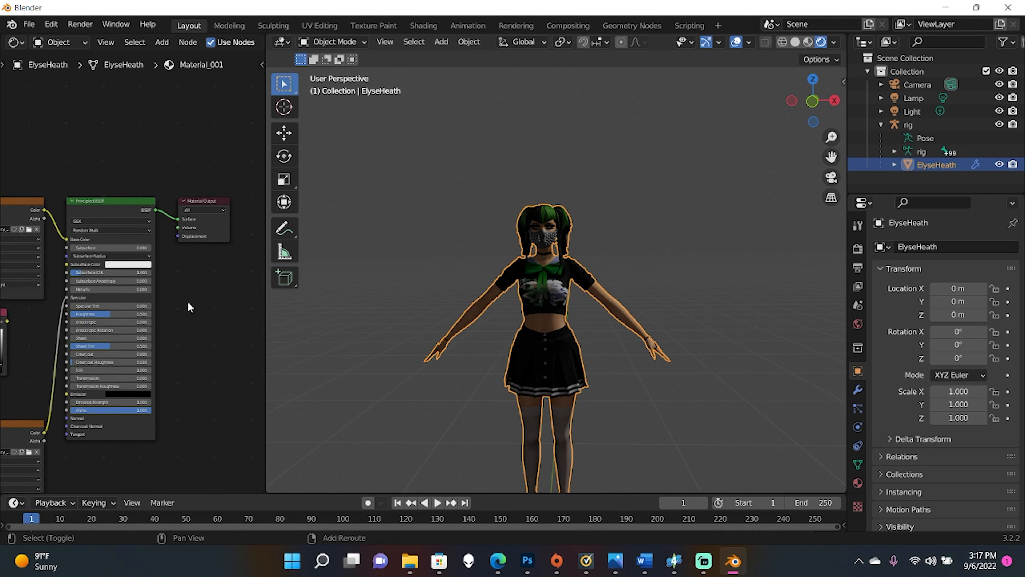
pyautogui.hotkey('shift', 'a')
pyautogui.moveTo(182, 344)
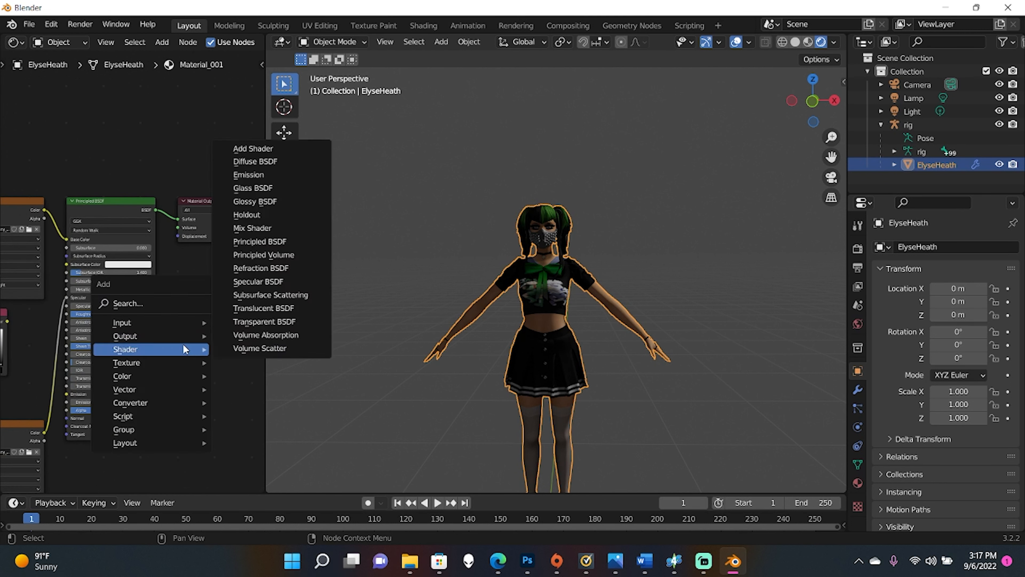
pyautogui.click(252, 228)
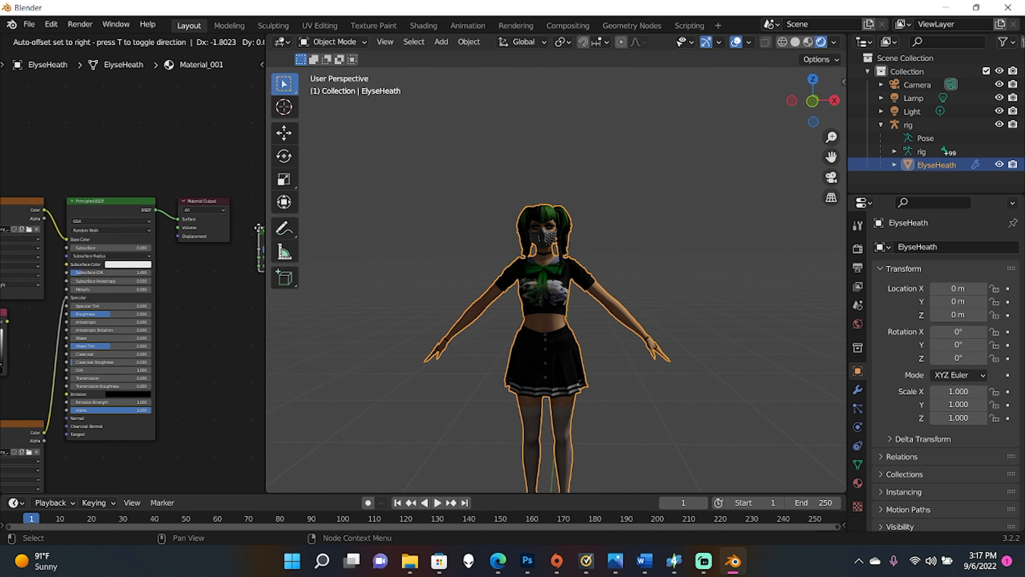
pyautogui.click(170, 215)
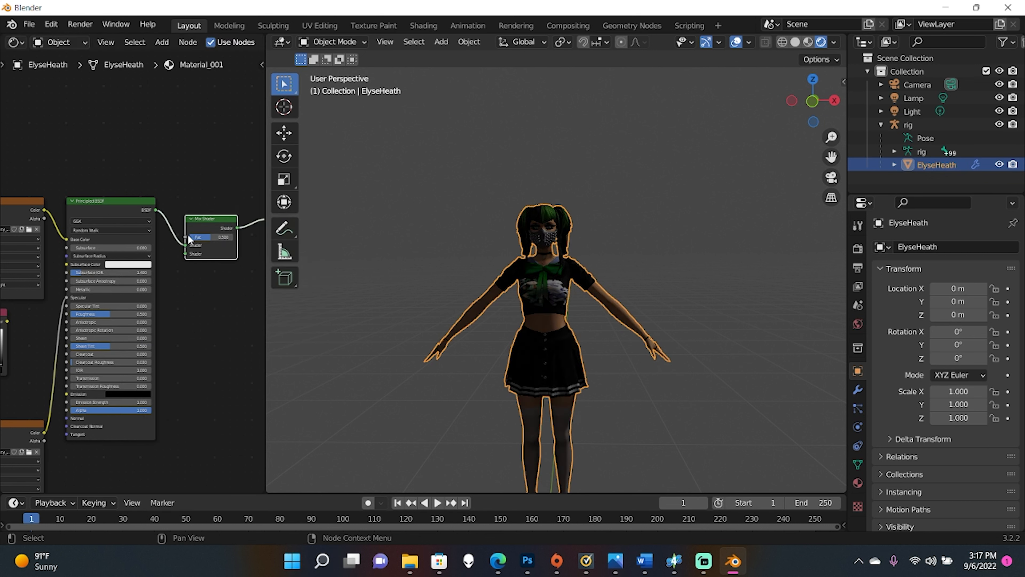
# - Move the Principled BSDF link to the Mix Shader's second Shader input and connect the upper texture's Alpha to Fac
pyautogui.scroll(4, 193, 236)
pyautogui.moveTo(193, 230); pyautogui.dragTo(149, 283, button='middle')
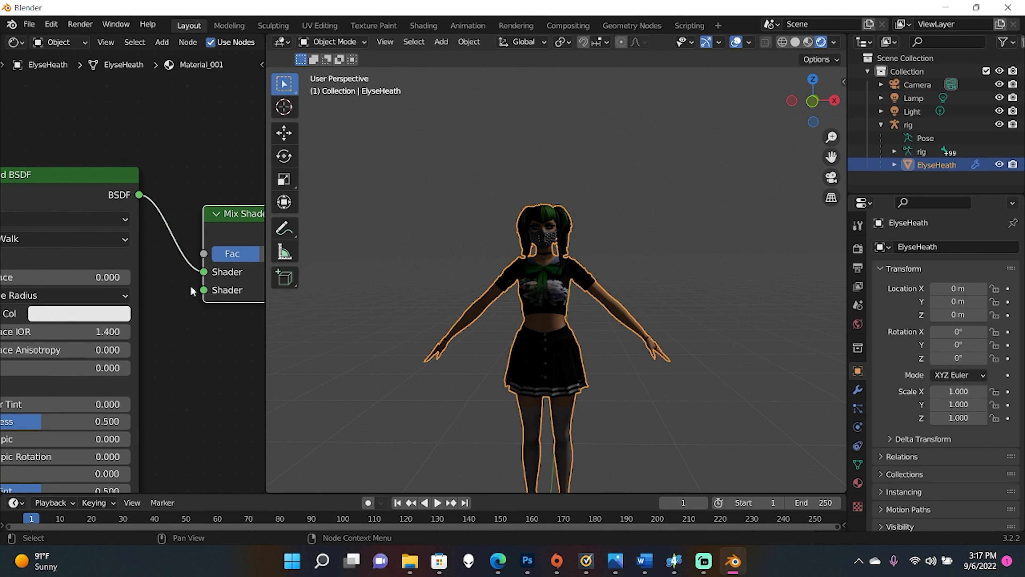
pyautogui.moveTo(204, 271)
pyautogui.mouseDown()
pyautogui.moveTo(193, 281)
pyautogui.moveTo(203, 290)
pyautogui.mouseUp()
pyautogui.scroll(2, 167, 279)
pyautogui.scroll(-5, 166, 279)
pyautogui.moveTo(167, 279); pyautogui.dragTo(178, 280, button='middle')
pyautogui.moveTo(19, 246); pyautogui.dragTo(210, 273)
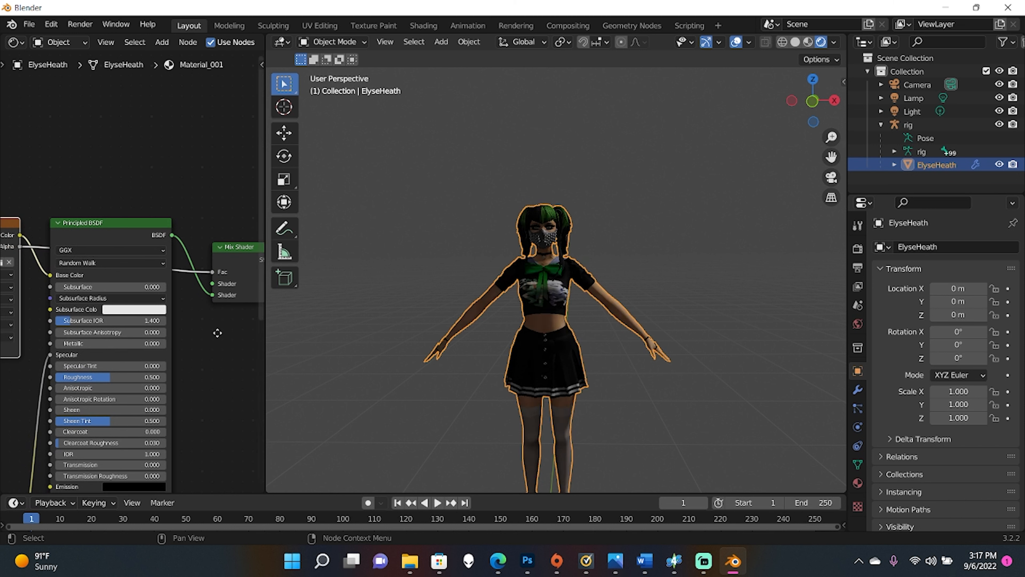
# - Add a Transparent BSDF node above the Principled BSDF and connect it to the Mix Shader's first Shader input
pyautogui.moveTo(217, 333); pyautogui.dragTo(193, 326, button='middle')
pyautogui.hotkey('shift', 'a')
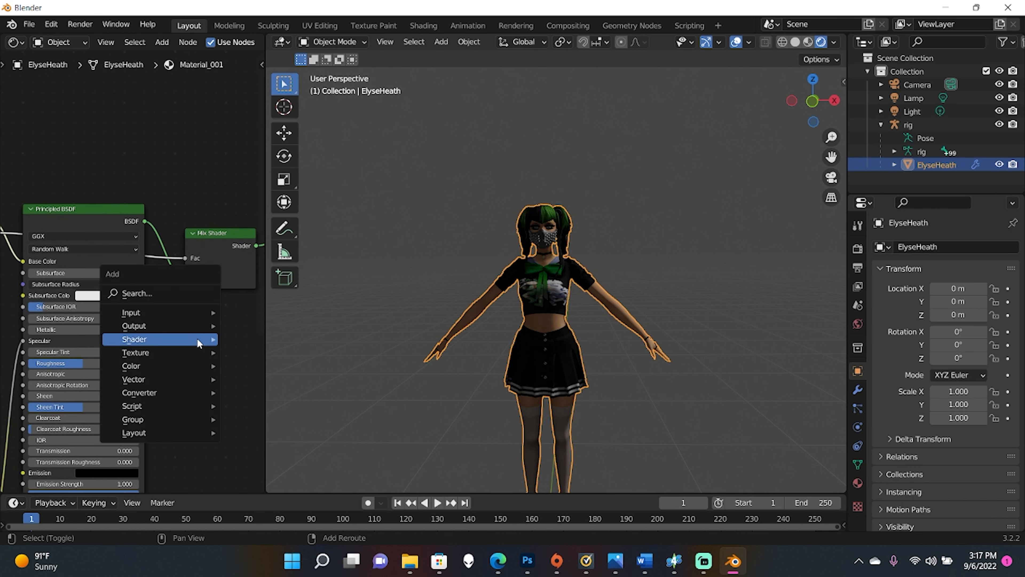
pyautogui.moveTo(197, 338)
pyautogui.click(263, 311)
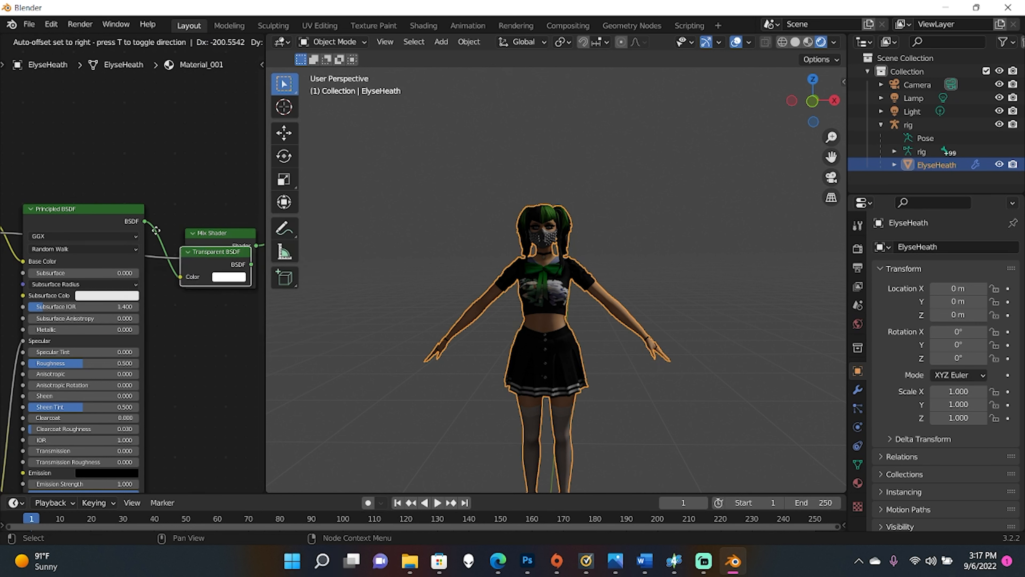
pyautogui.click(52, 156)
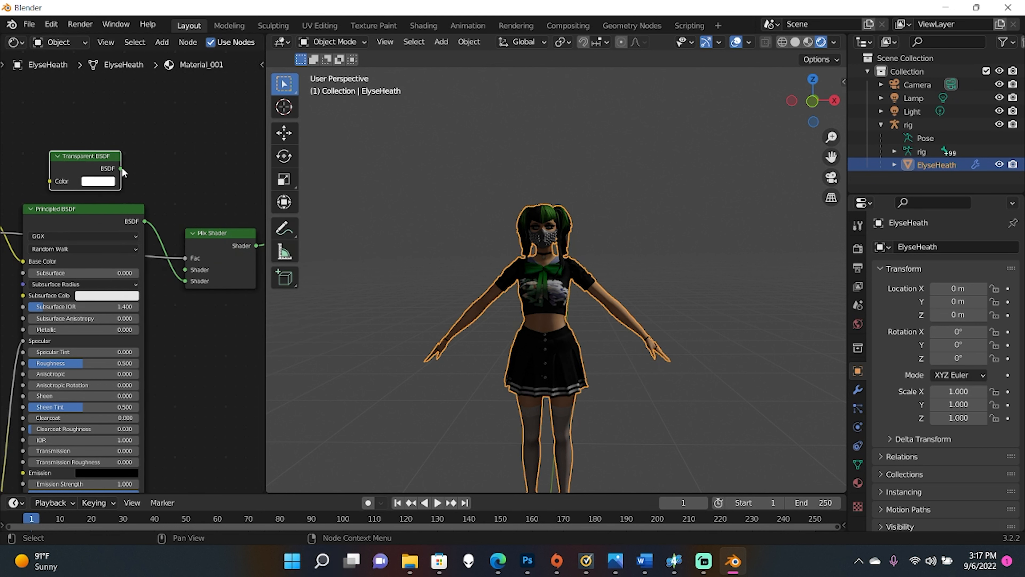
pyautogui.moveTo(121, 167); pyautogui.dragTo(133, 170)
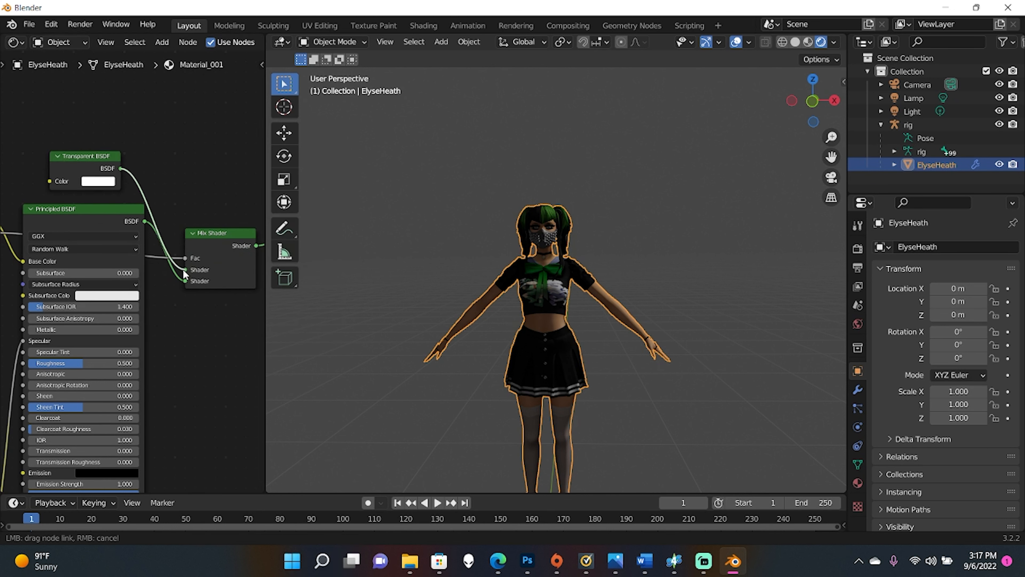
# - Complete the Transparent BSDF link into the Mix Shader's first Shader input and set the material's Blend Mode to Alpha Hashed
pyautogui.moveTo(183, 270); pyautogui.dragTo(183, 269)
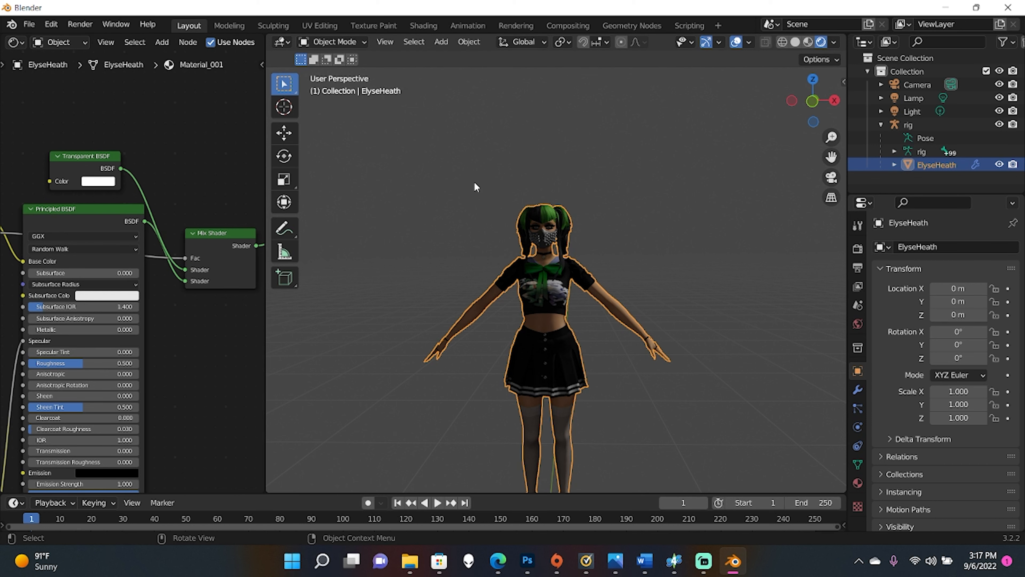
pyautogui.scroll(8, 648, 297)
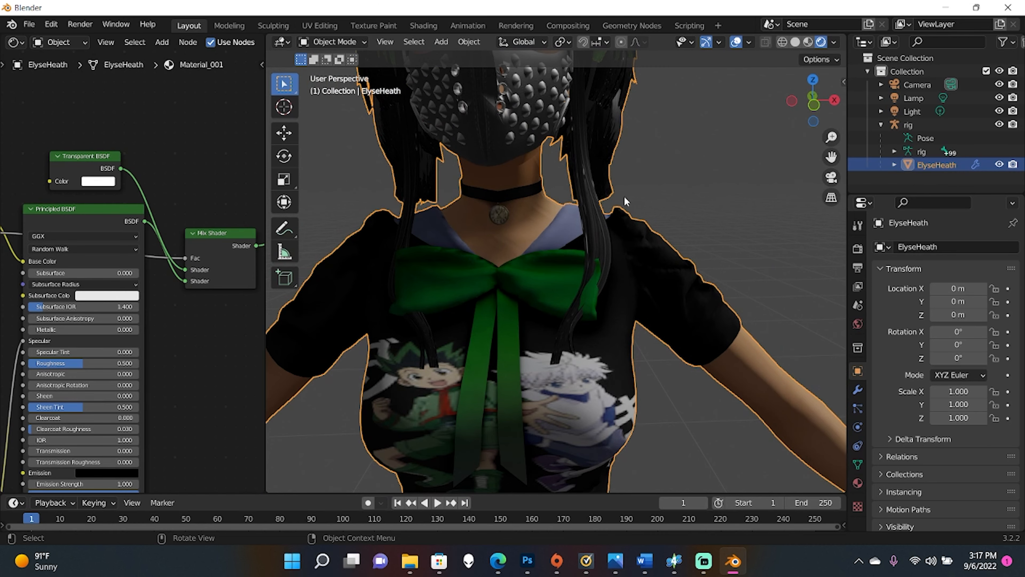
pyautogui.moveTo(625, 201); pyautogui.dragTo(658, 300, button='middle')
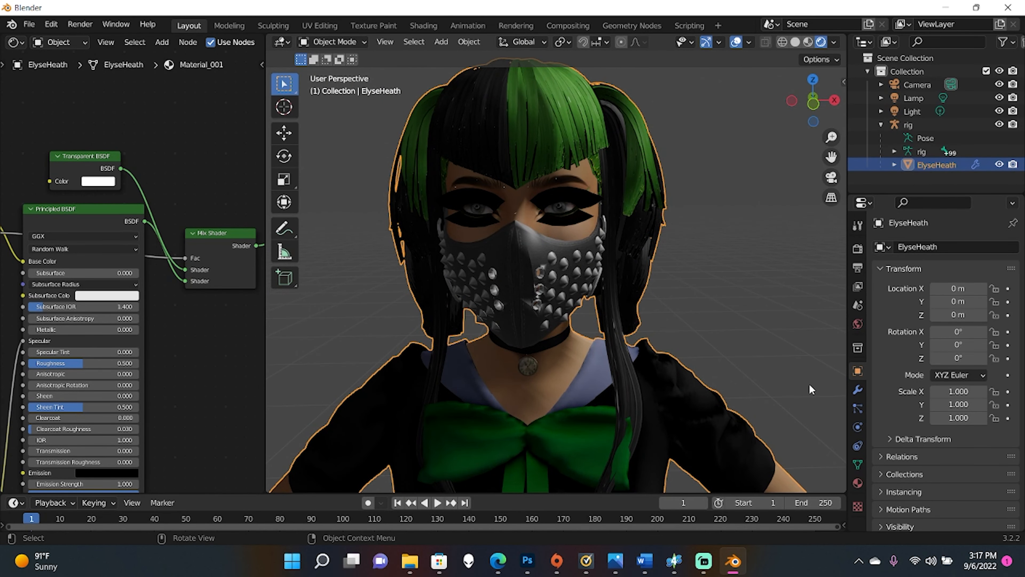
pyautogui.click(858, 483)
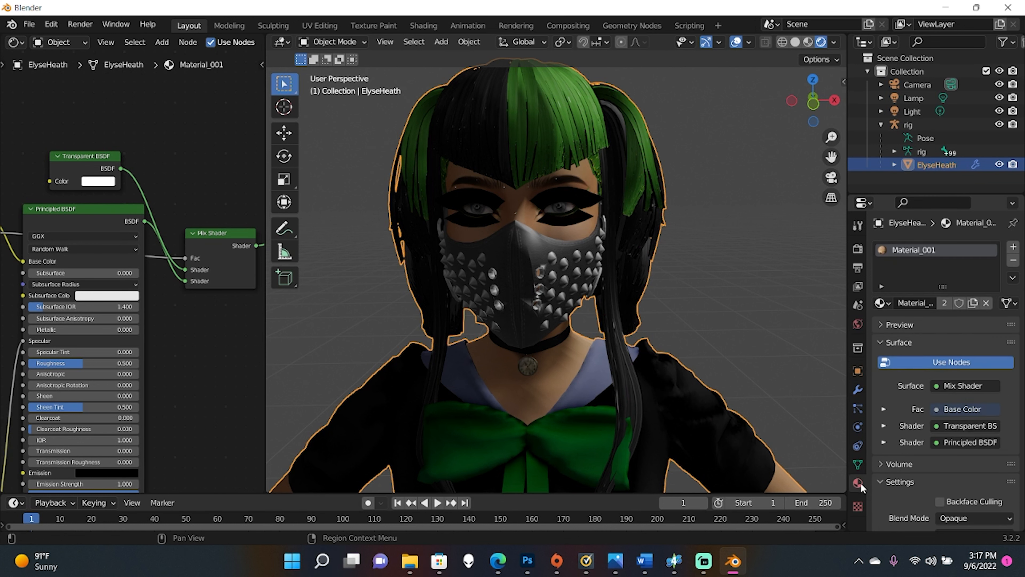
pyautogui.scroll(-4, 913, 448)
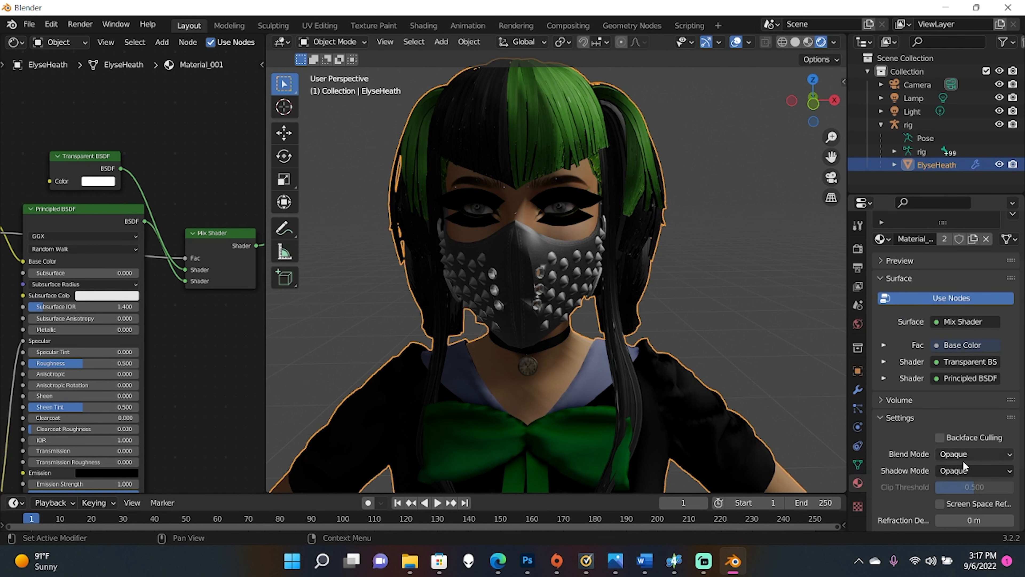
pyautogui.click(938, 455)
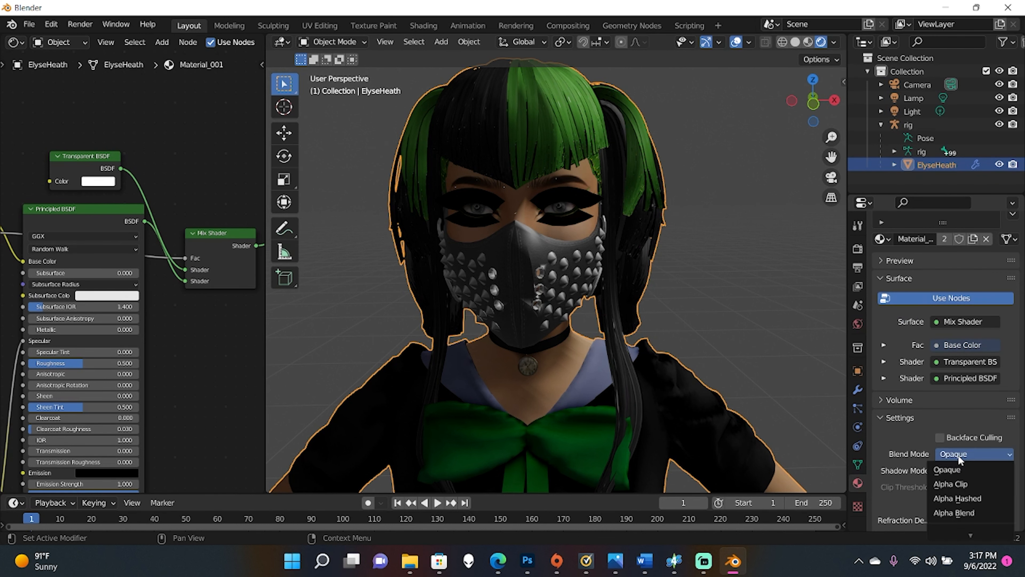
pyautogui.click(960, 499)
pyautogui.scroll(-2, 630, 210)
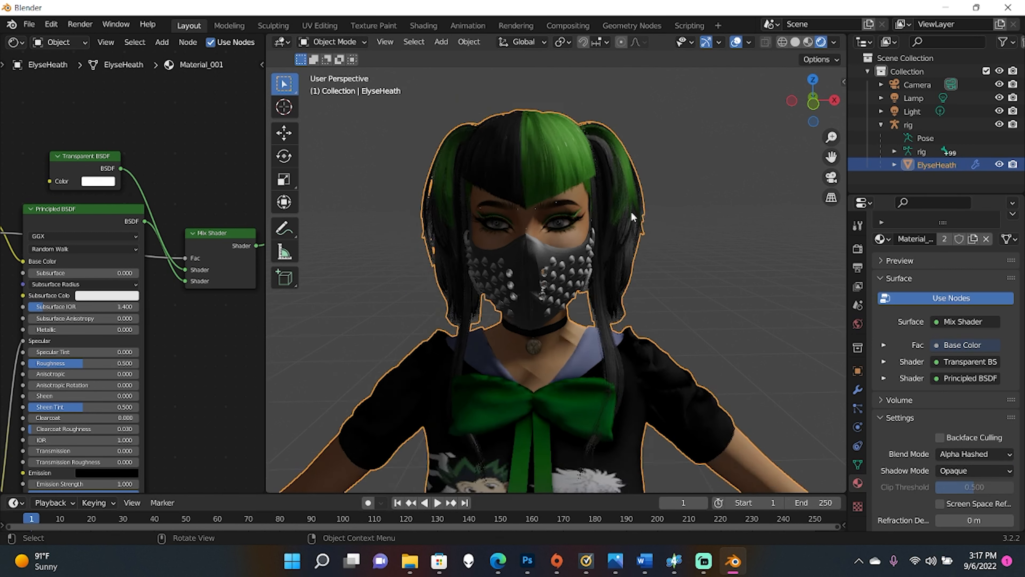
# - Move the Sim's whole rig along the X axis, clear of the scene origin
pyautogui.moveTo(630, 210)
pyautogui.mouseDown(button='middle')
pyautogui.moveTo(522, 206)
pyautogui.moveTo(637, 215)
pyautogui.mouseUp(button='middle')
pyautogui.scroll(-3, 638, 215)
pyautogui.moveTo(636, 264); pyautogui.dragTo(610, 298, button='middle')
pyautogui.keyDown('shift'); pyautogui.moveTo(633, 407); pyautogui.dragTo(611, 228, button='middle'); pyautogui.keyUp('shift')
pyautogui.scroll(-2, 611, 231)
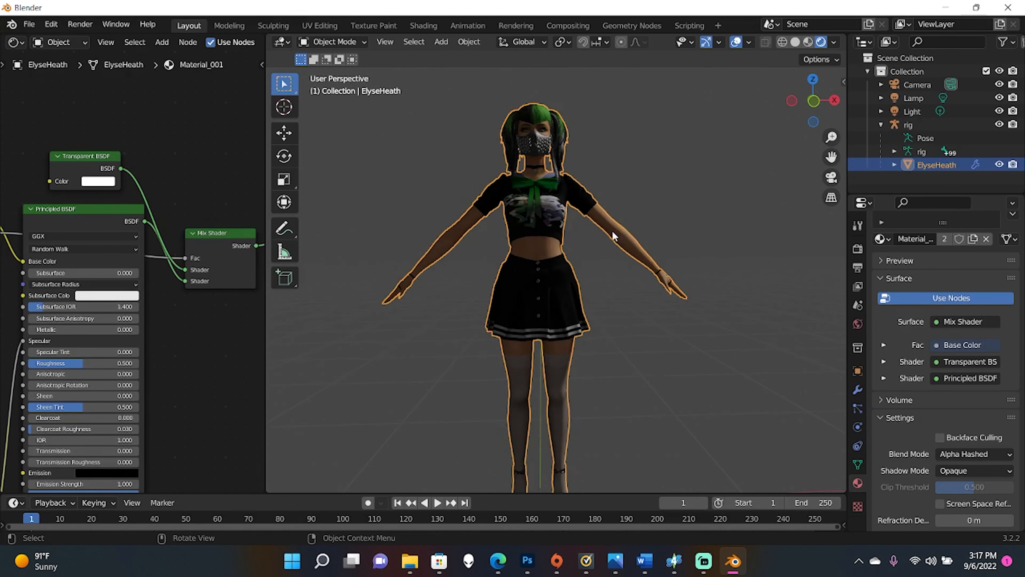
pyautogui.scroll(-1, 611, 231)
pyautogui.click(288, 136)
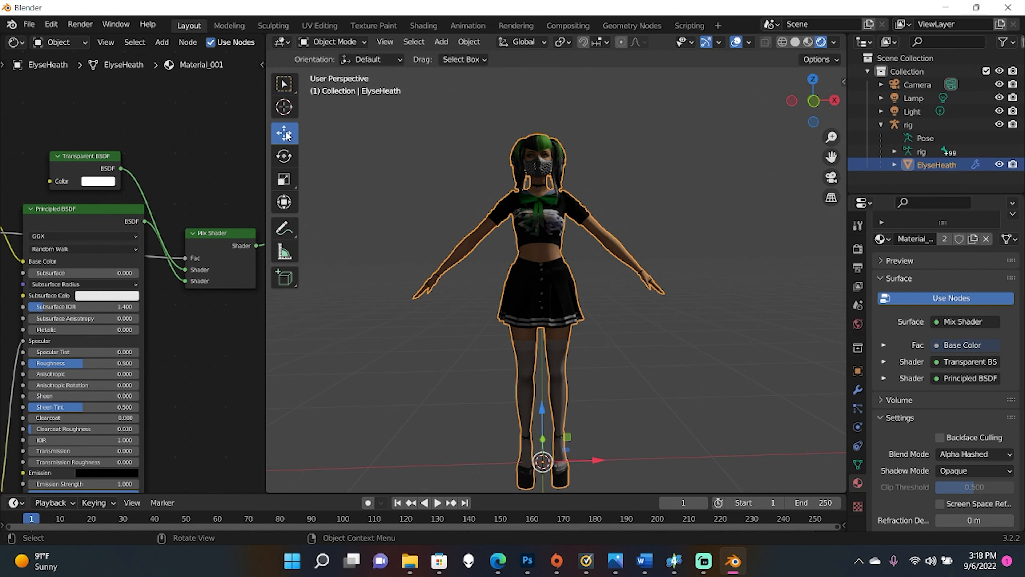
pyautogui.click(902, 125)
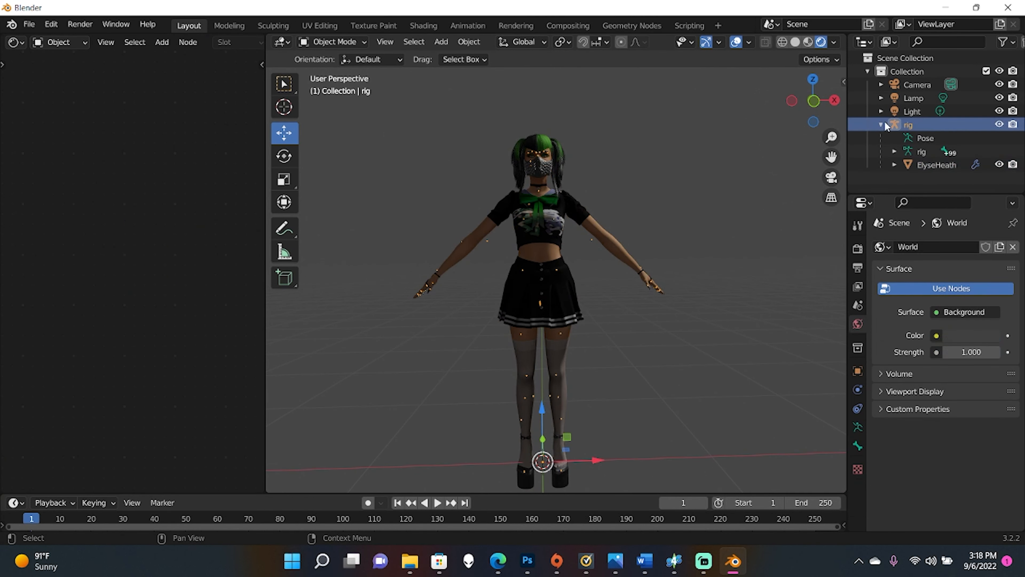
pyautogui.click(880, 125)
pyautogui.moveTo(589, 459); pyautogui.dragTo(752, 456)
# - Import the Collada file NINJA.dae from the Simstachallenge folder as a second Sim
pyautogui.click(24, 26)
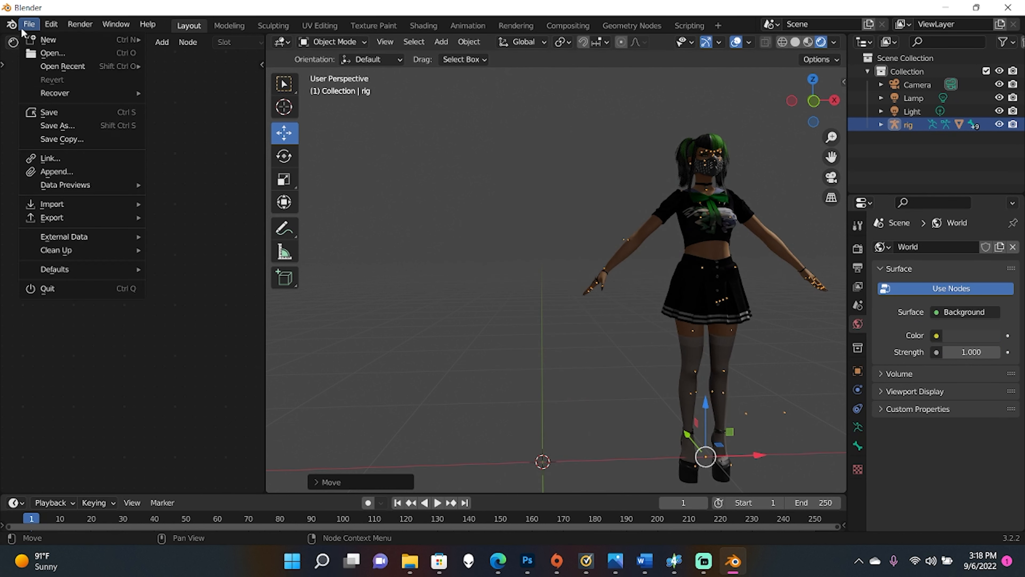
pyautogui.moveTo(69, 203)
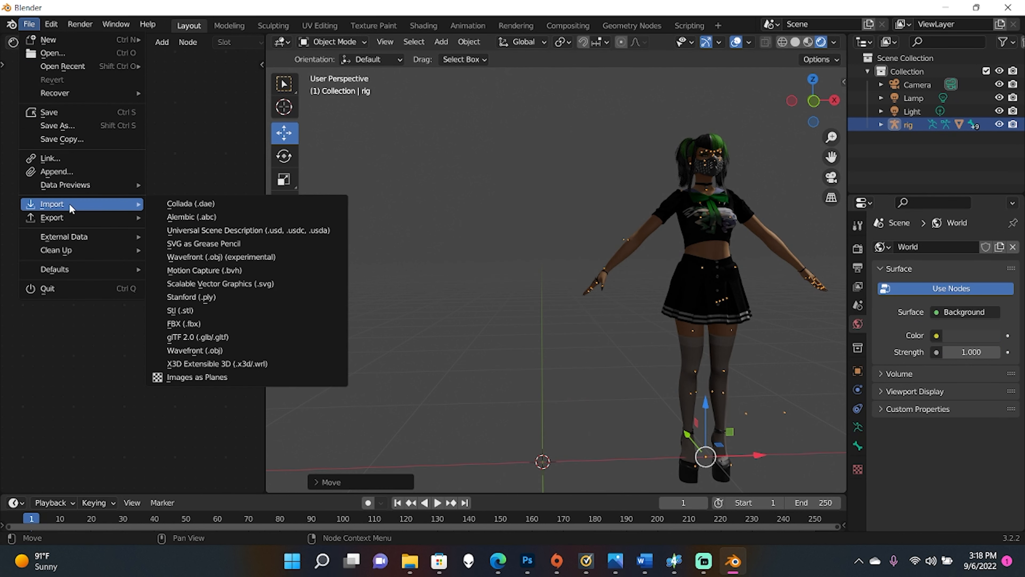
pyautogui.click(200, 205)
pyautogui.click(367, 124)
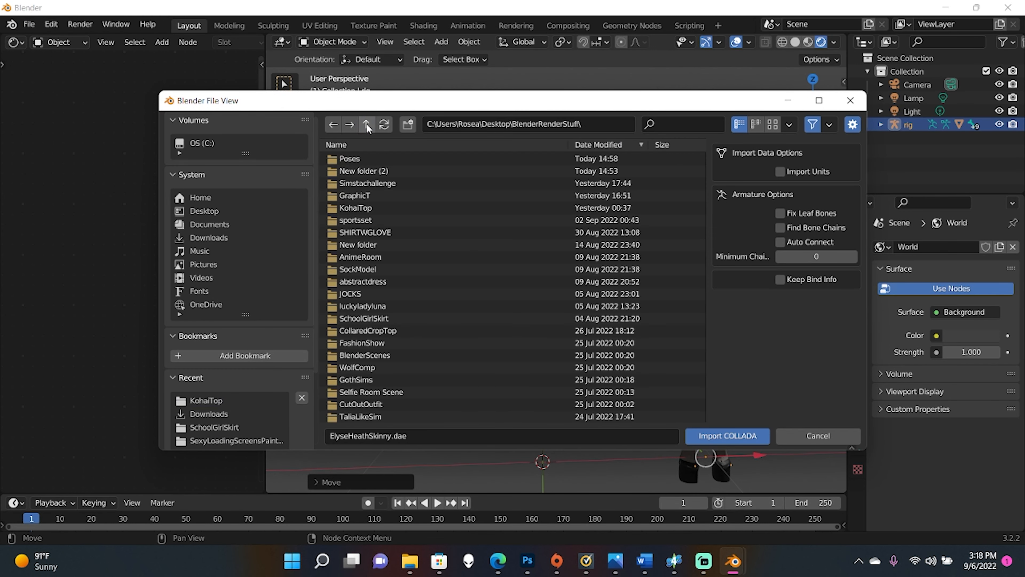
pyautogui.click(367, 184)
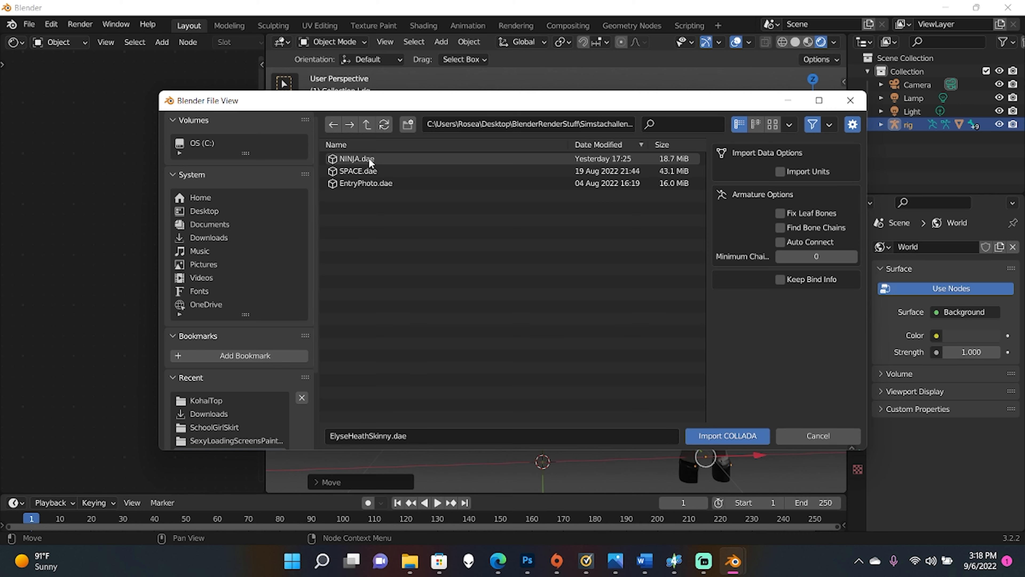
pyautogui.doubleClick(368, 158)
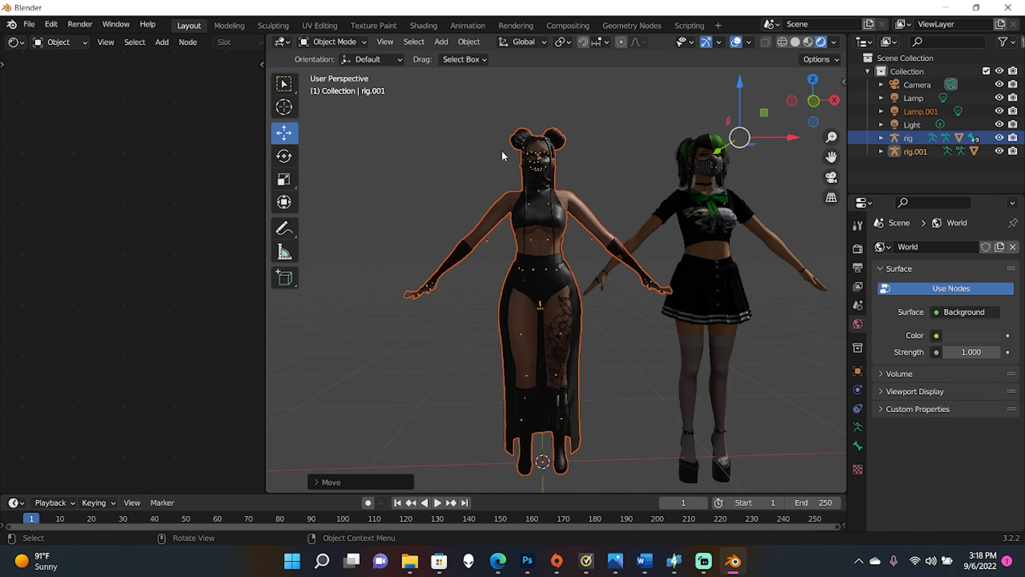
# - In the second Sim's mesh material, set Specular to 0 and connect the specular texture's Color output to the Specular input
pyautogui.click(912, 152)
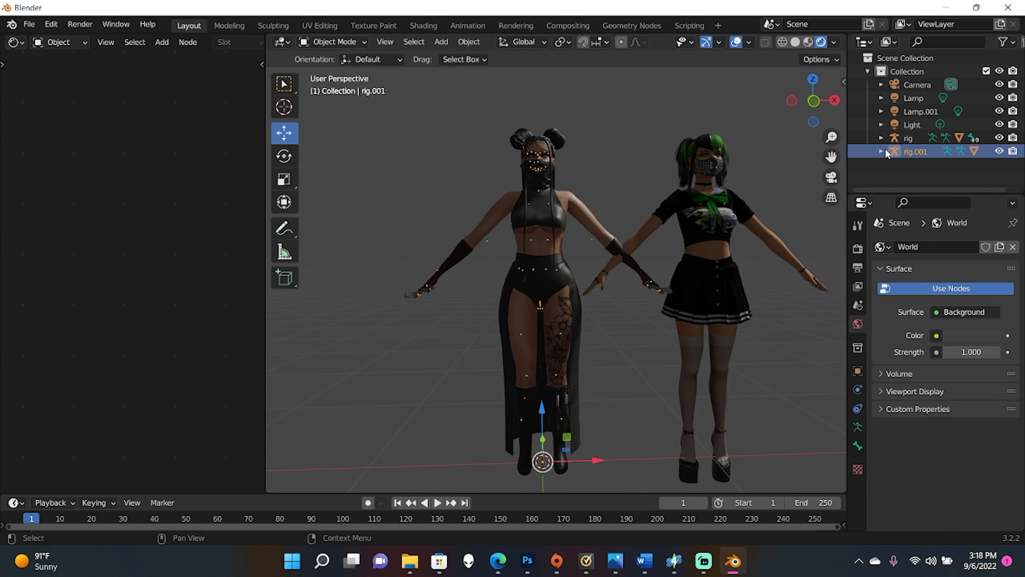
pyautogui.click(881, 151)
pyautogui.scroll(-1, 888, 151)
pyautogui.click(928, 181)
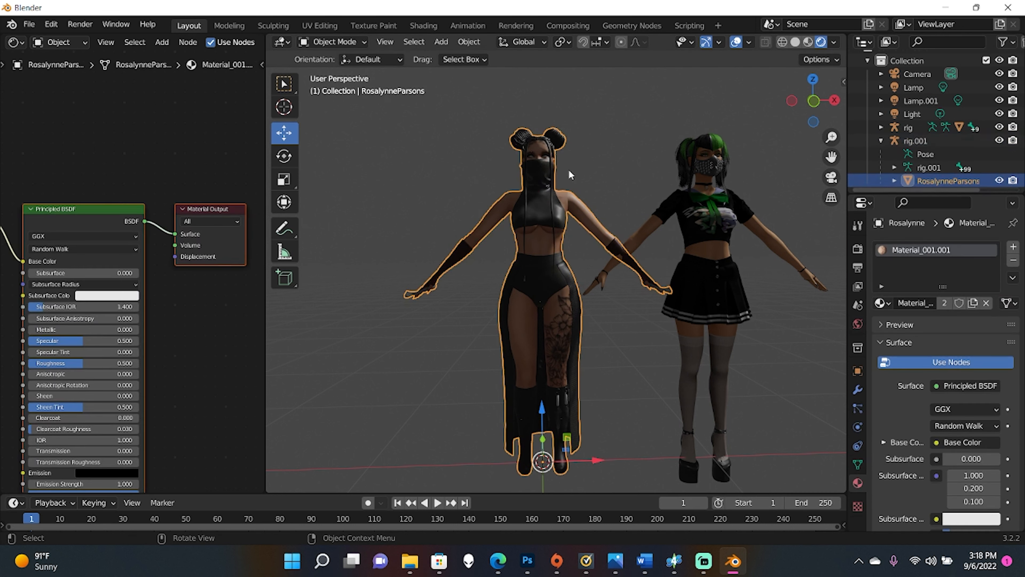
pyautogui.scroll(-3, 162, 375)
pyautogui.moveTo(173, 384); pyautogui.dragTo(208, 335, button='middle')
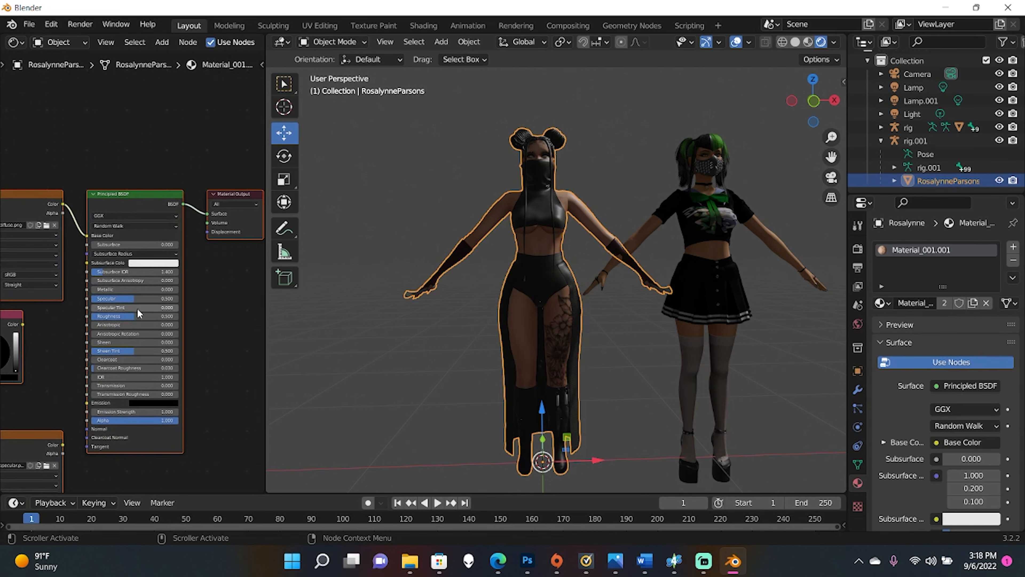
pyautogui.moveTo(135, 300); pyautogui.dragTo(85, 299)
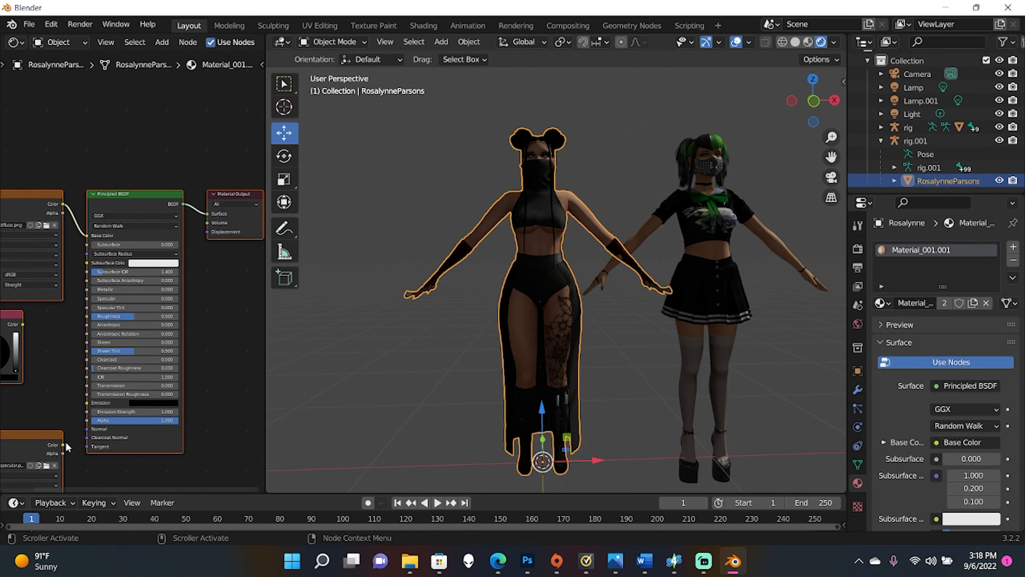
pyautogui.moveTo(63, 445); pyautogui.dragTo(178, 351)
# - Insert a Mix Shader before the Material Output, with the Principled BSDF in its second Shader input and the diffuse texture's Alpha in Fac
pyautogui.hotkey('shift', 'a')
pyautogui.moveTo(213, 359)
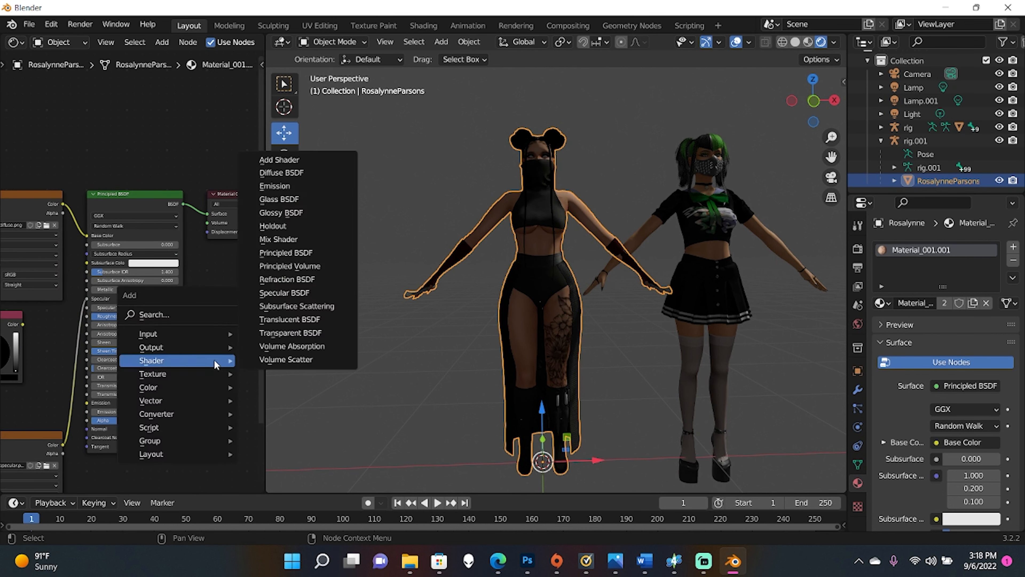
pyautogui.click(278, 239)
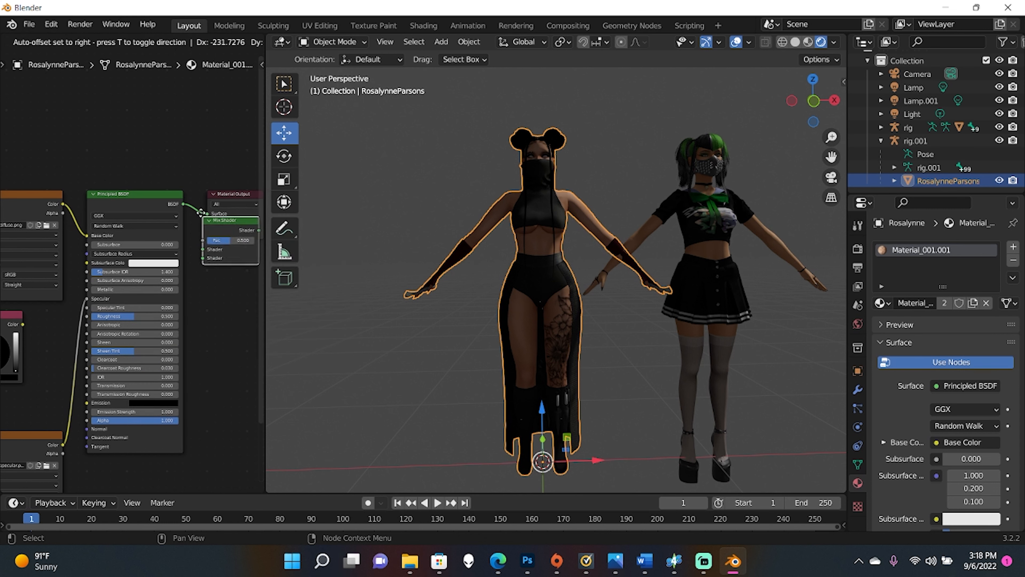
pyautogui.click(212, 238)
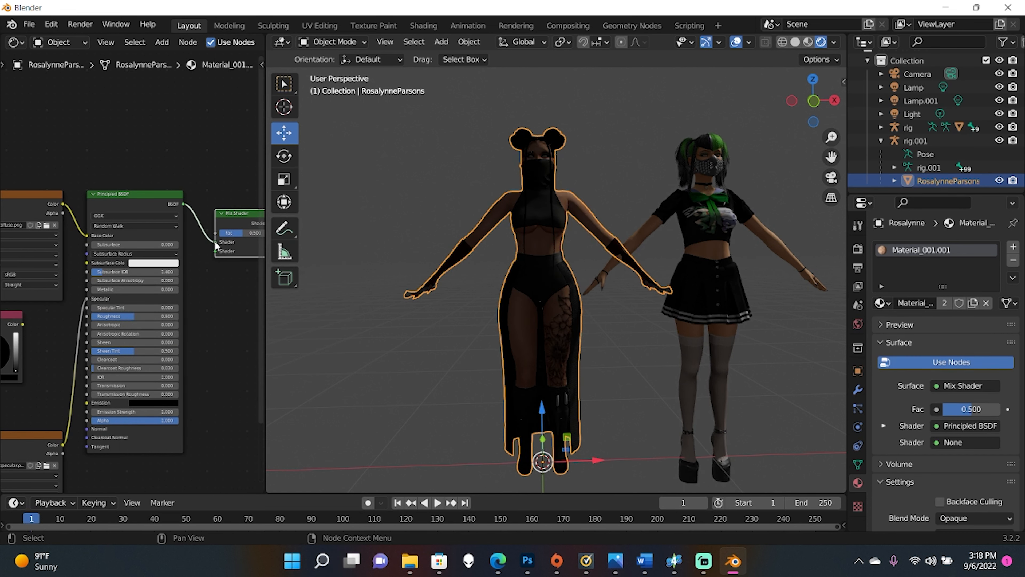
pyautogui.moveTo(214, 244); pyautogui.dragTo(215, 251)
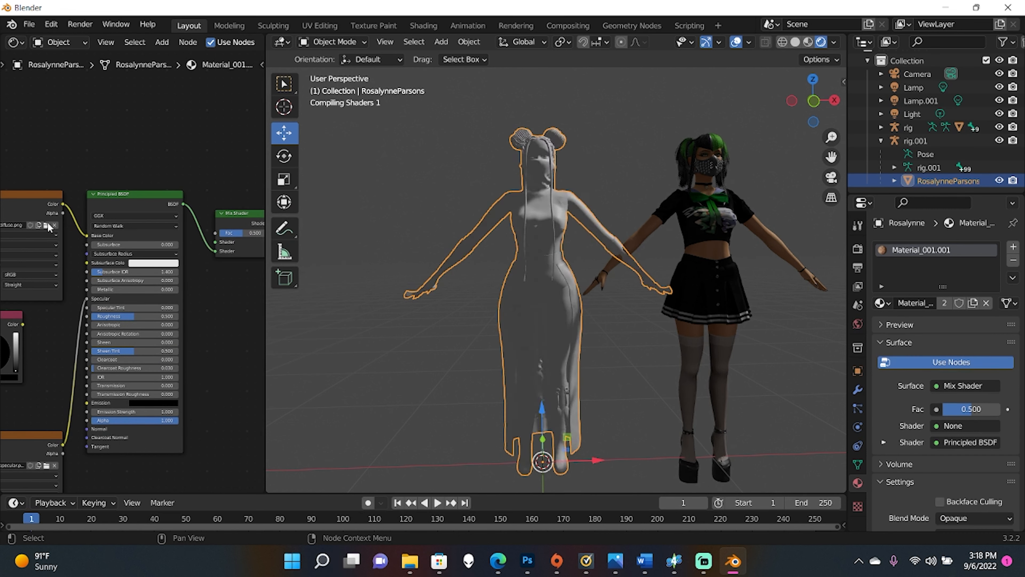
pyautogui.moveTo(63, 213); pyautogui.dragTo(215, 233)
# - Add a Transparent BSDF above the second Sim's Principled BSDF and connect it to the Mix Shader's first Shader input
pyautogui.hotkey('shift', 'a')
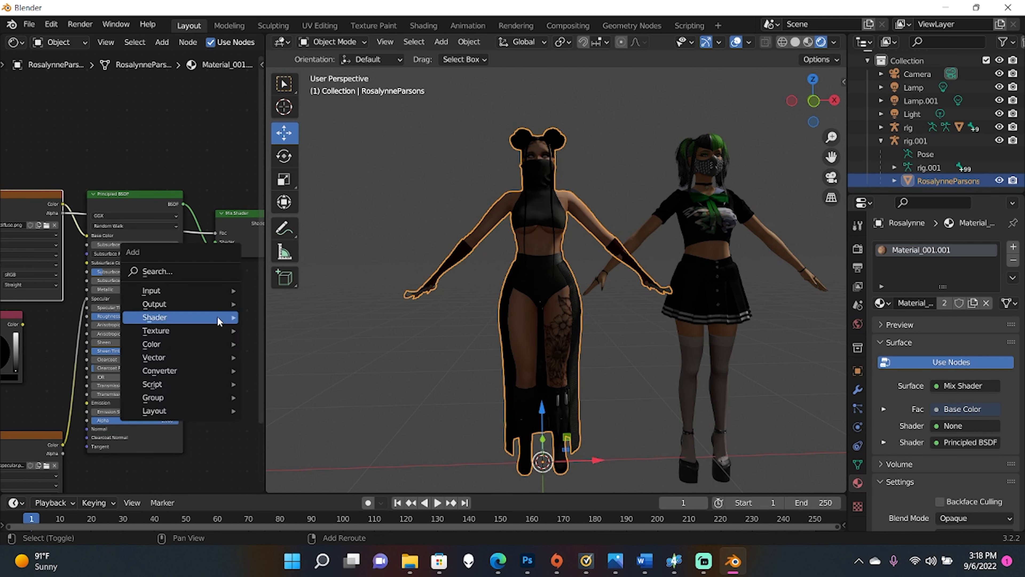
pyautogui.moveTo(219, 321)
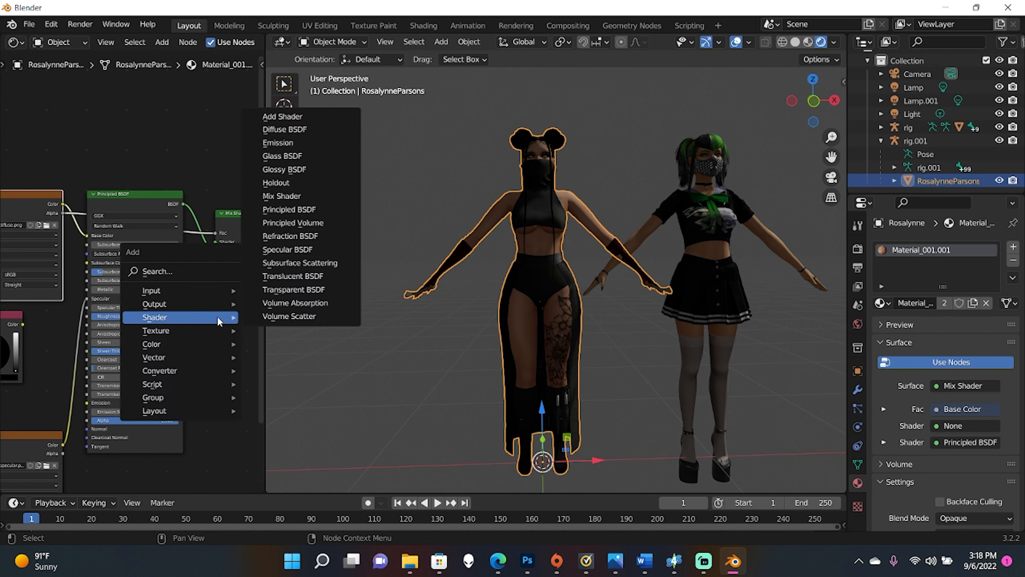
pyautogui.click(285, 290)
pyautogui.click(116, 154)
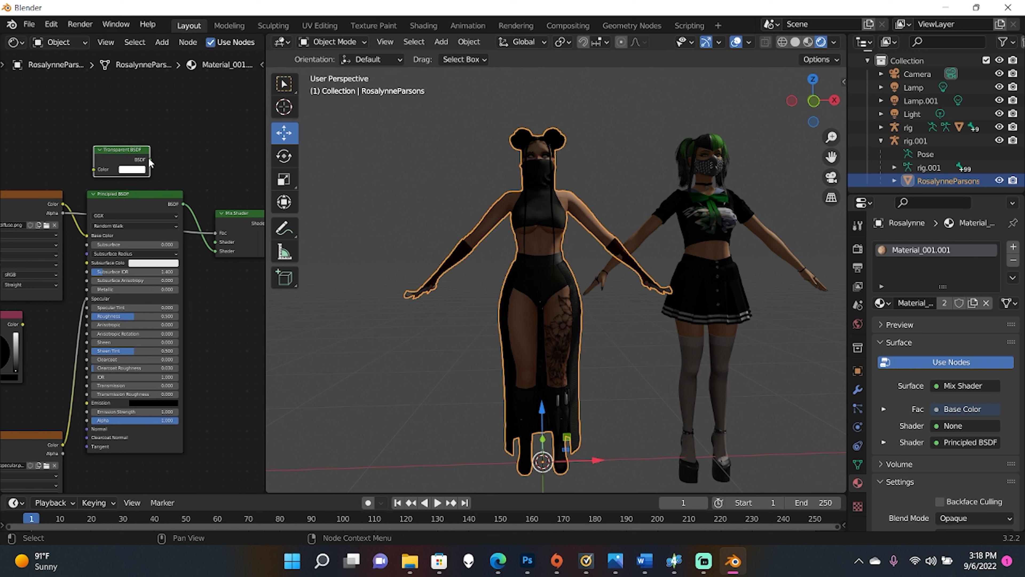
pyautogui.moveTo(149, 159); pyautogui.dragTo(166, 172)
pyautogui.moveTo(199, 222); pyautogui.dragTo(215, 241)
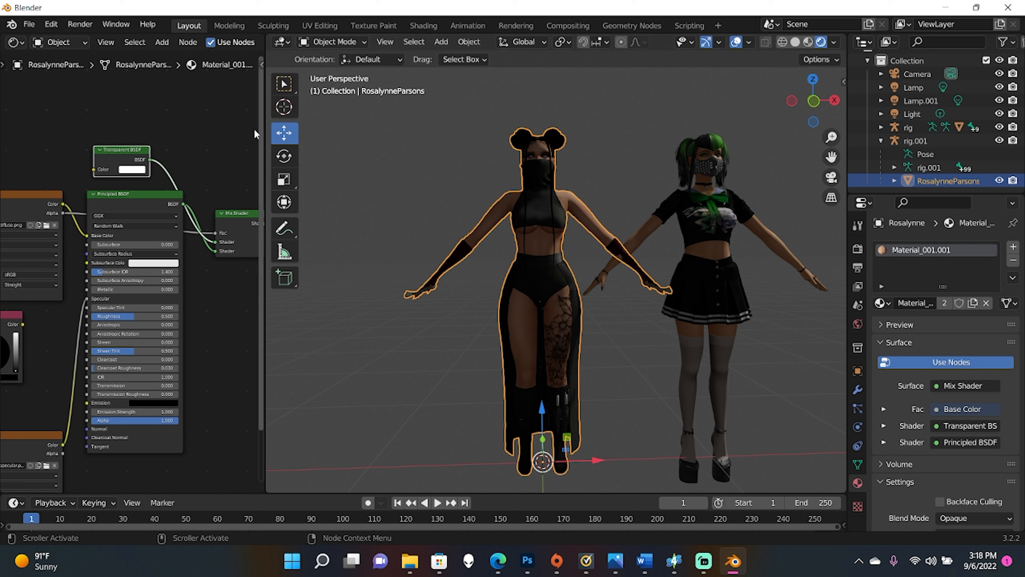
# - Switch the Shader Editor area to the Nonlinear Animation editor
pyautogui.click(17, 44)
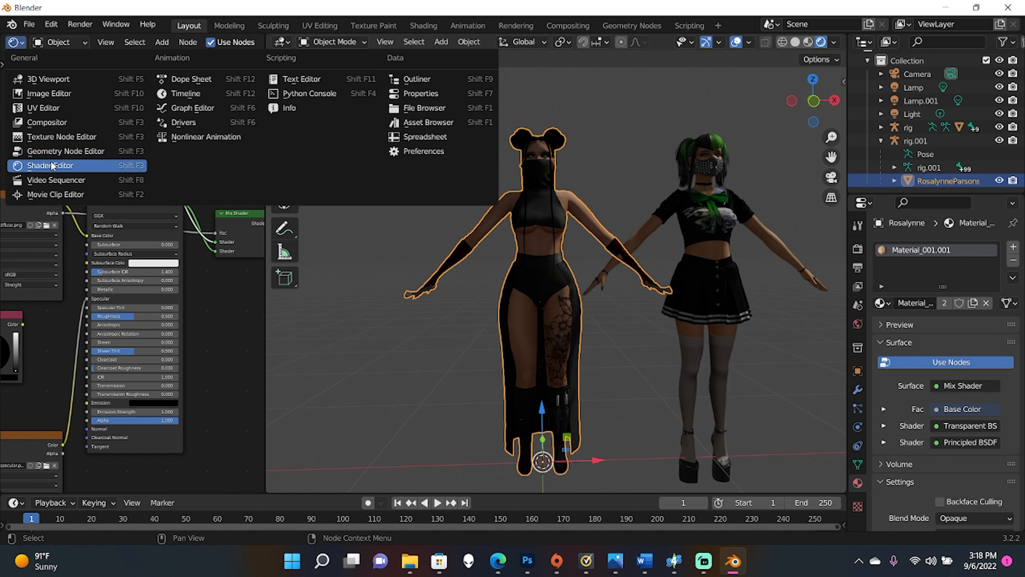
pyautogui.click(186, 138)
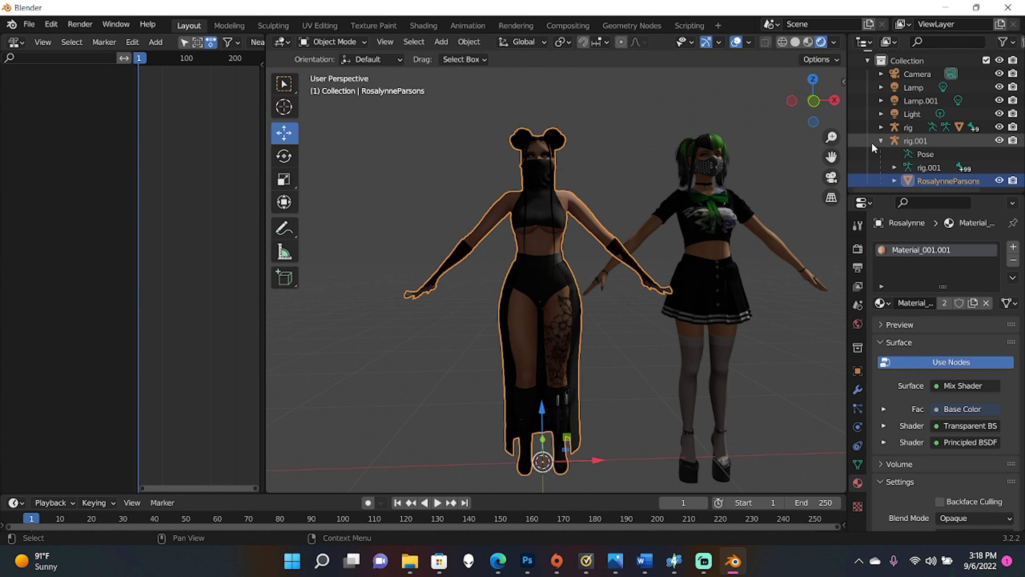
# - Select the Pose of the first Sim's rig and insert a Location, Rotation & Scale keyframe at frame 1
pyautogui.click(882, 141)
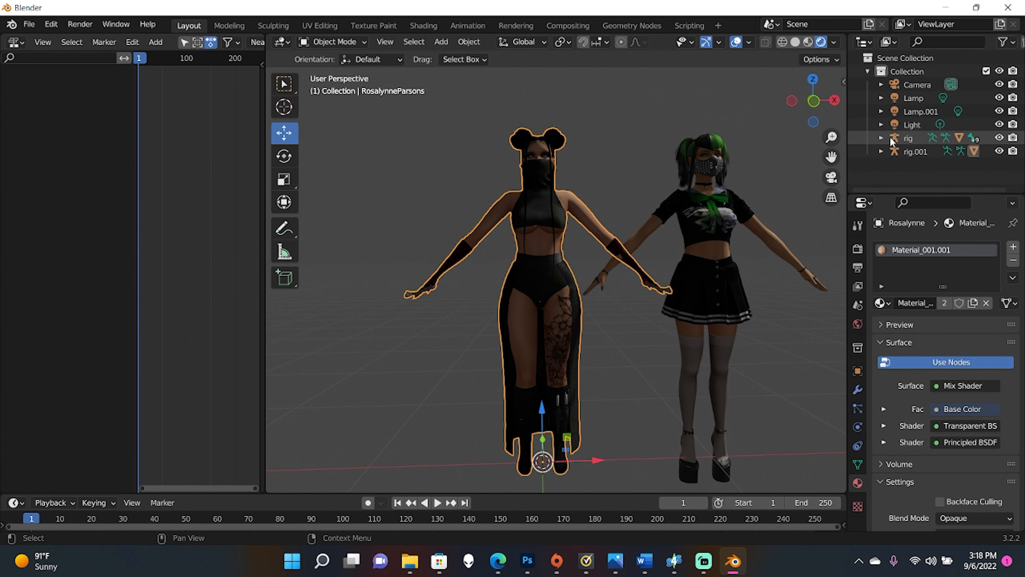
pyautogui.click(881, 138)
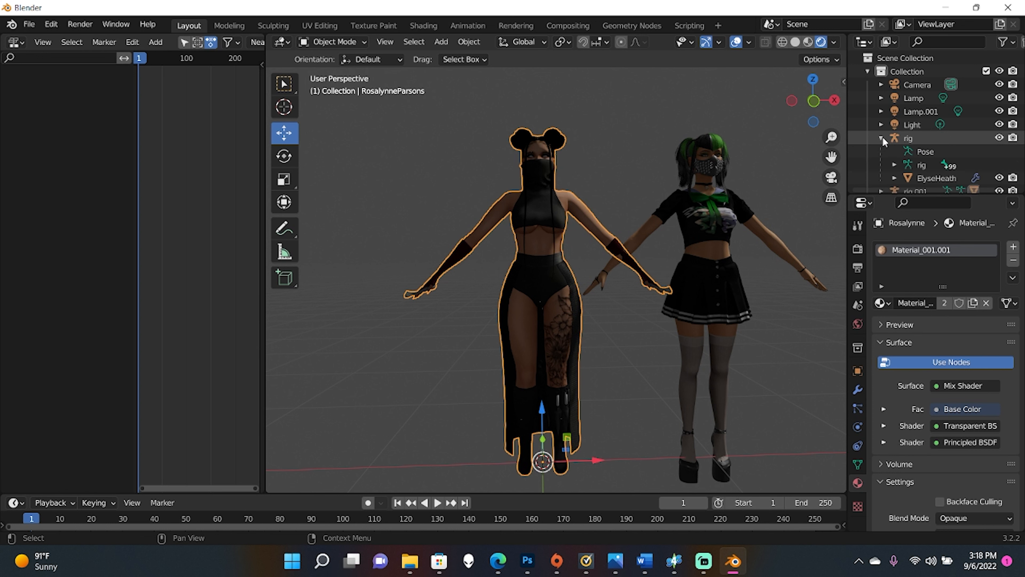
pyautogui.scroll(-1, 885, 139)
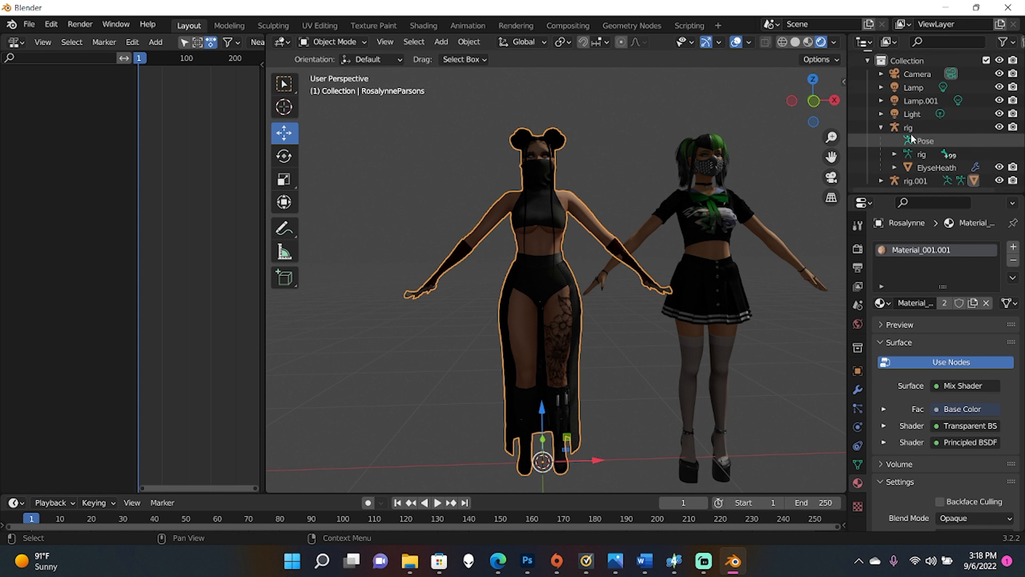
pyautogui.click(924, 141)
pyautogui.moveTo(797, 185); pyautogui.dragTo(734, 245, button='middle')
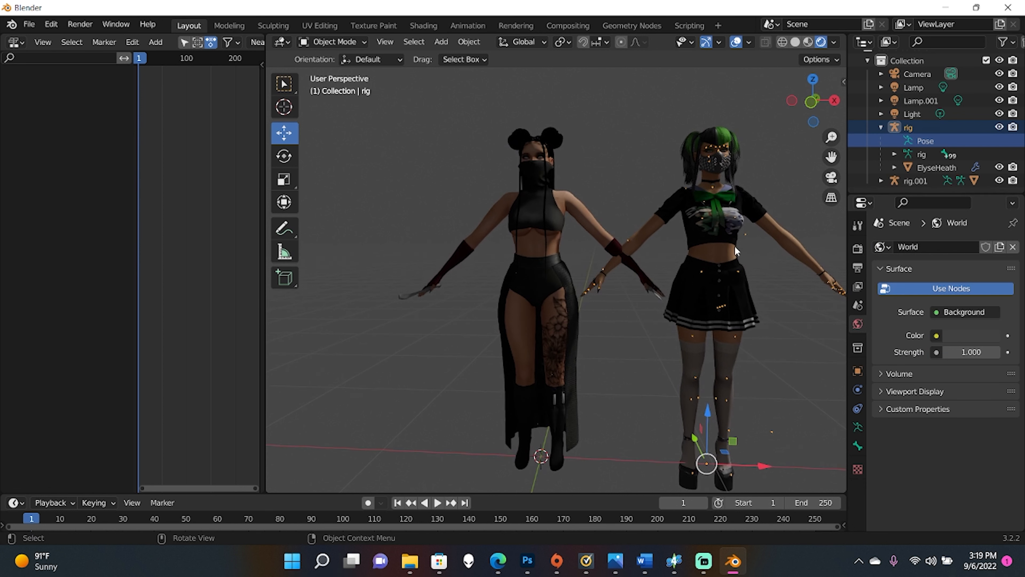
pyautogui.press('i')
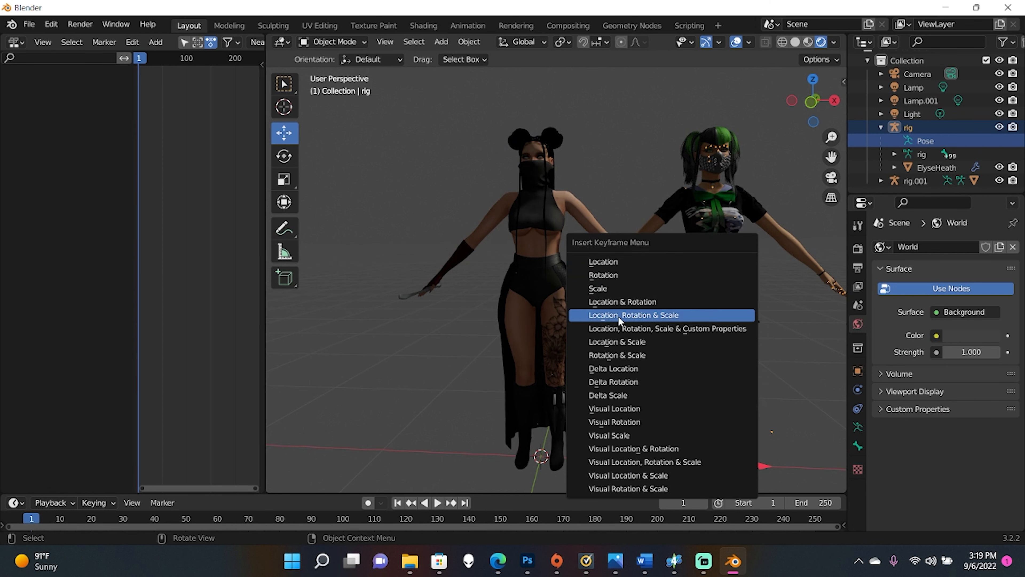
pyautogui.click(685, 319)
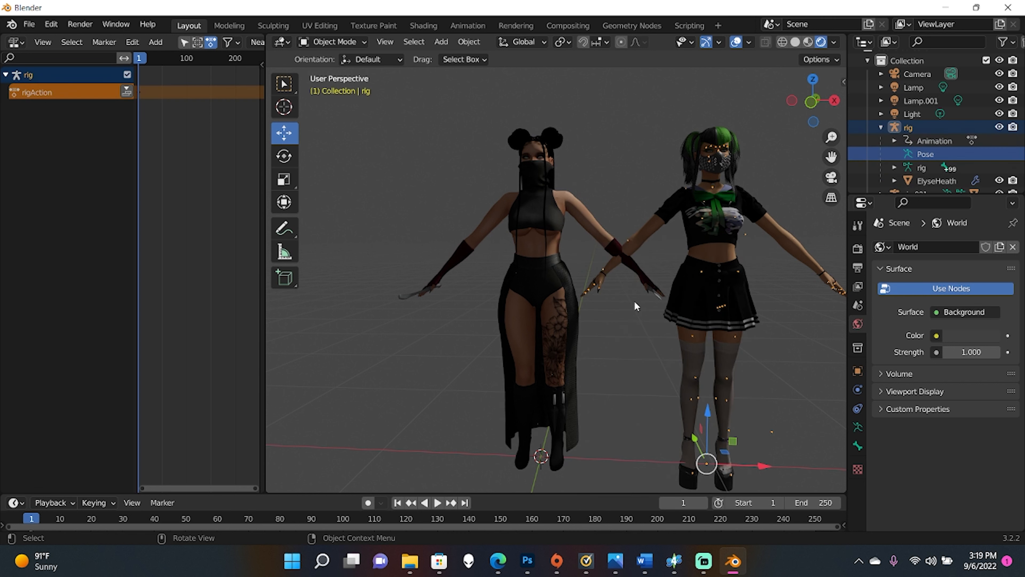
# - Push the rigAction down to an NLA track and delete the resulting strip from that track
pyautogui.click(126, 92)
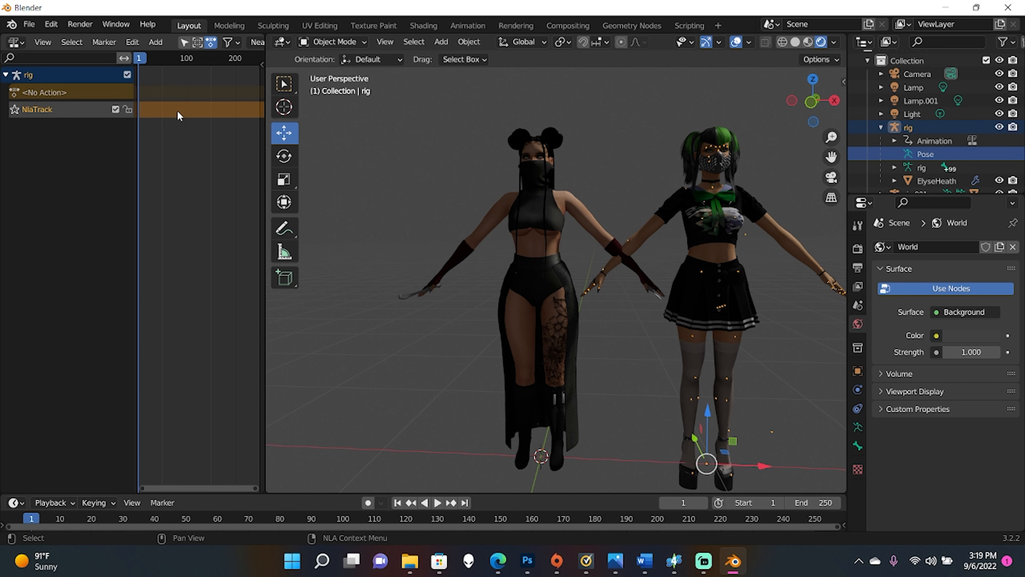
pyautogui.rightClick(144, 111)
pyautogui.click(104, 224)
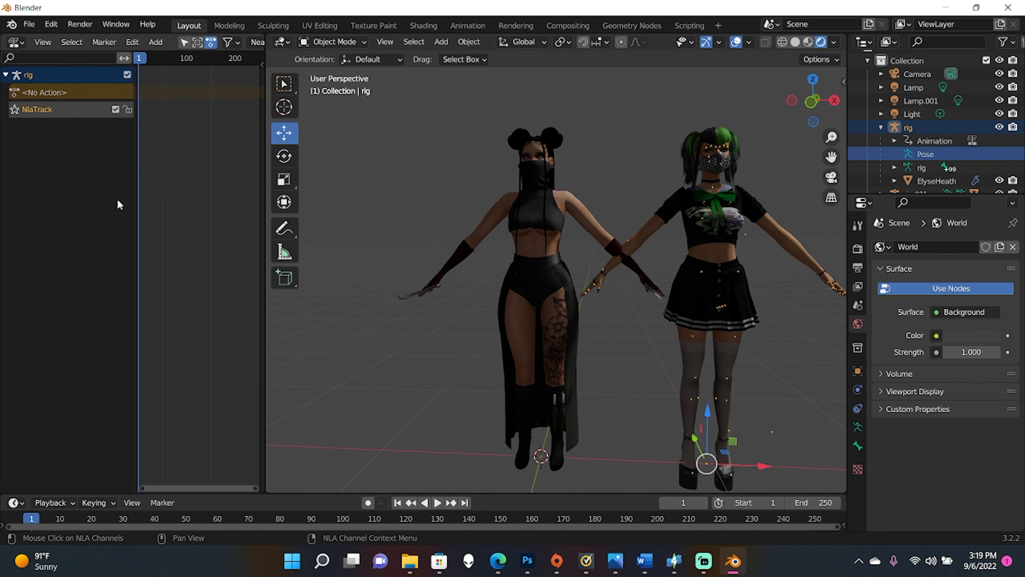
# - Switch to Sims 4 Studio, close the current package and reopen Dagger poses.package
pyautogui.click(676, 556)
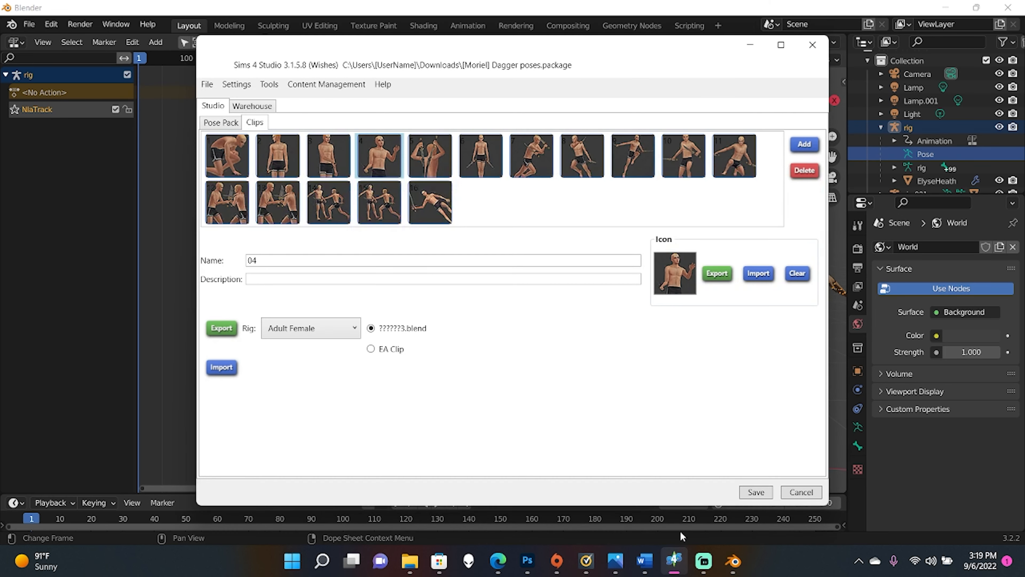
pyautogui.click(800, 492)
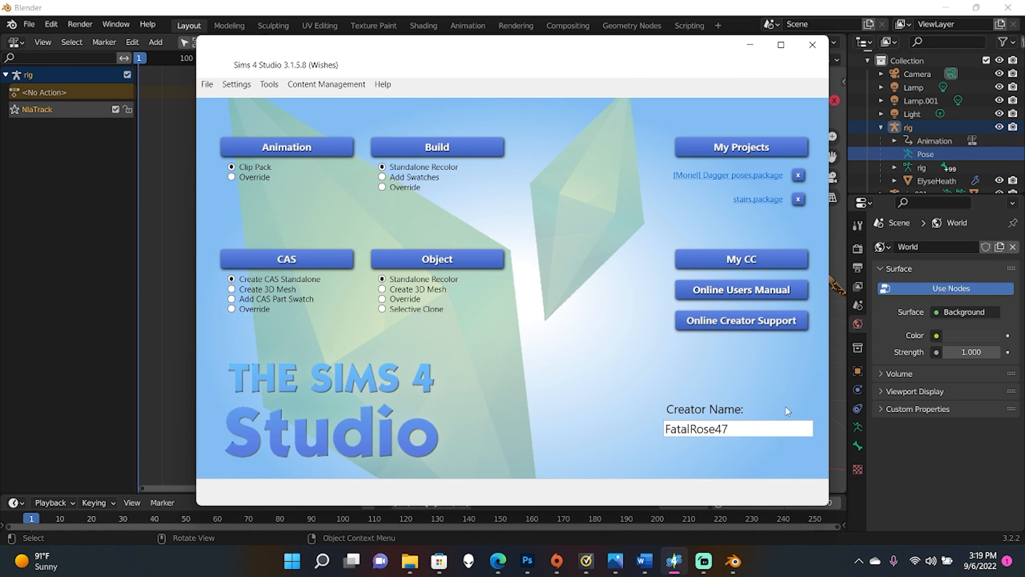
pyautogui.click(735, 176)
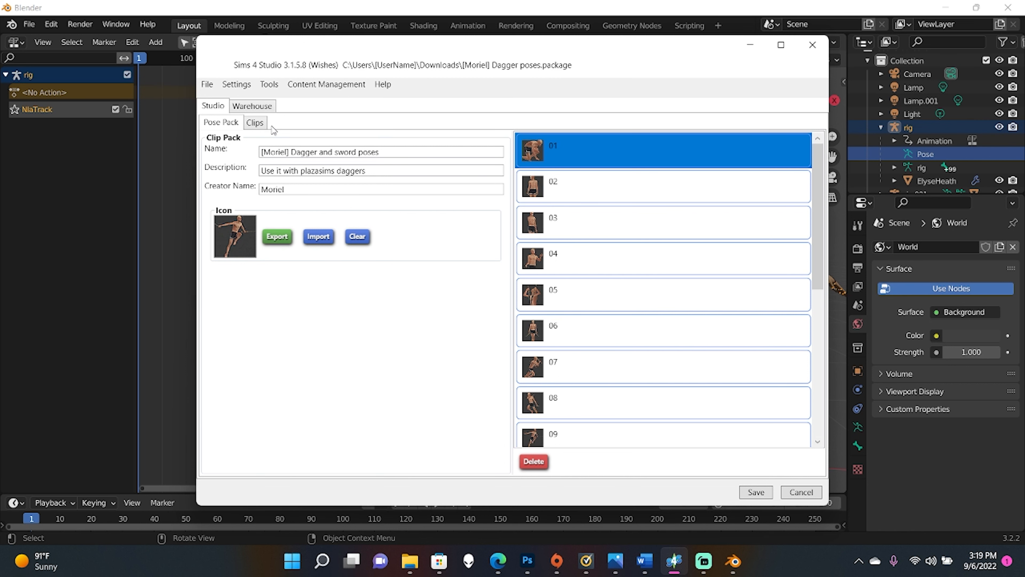
# - Select pose 04 among the package's clips and try exporting it as a blend file for the Adult Female rig
pyautogui.click(256, 123)
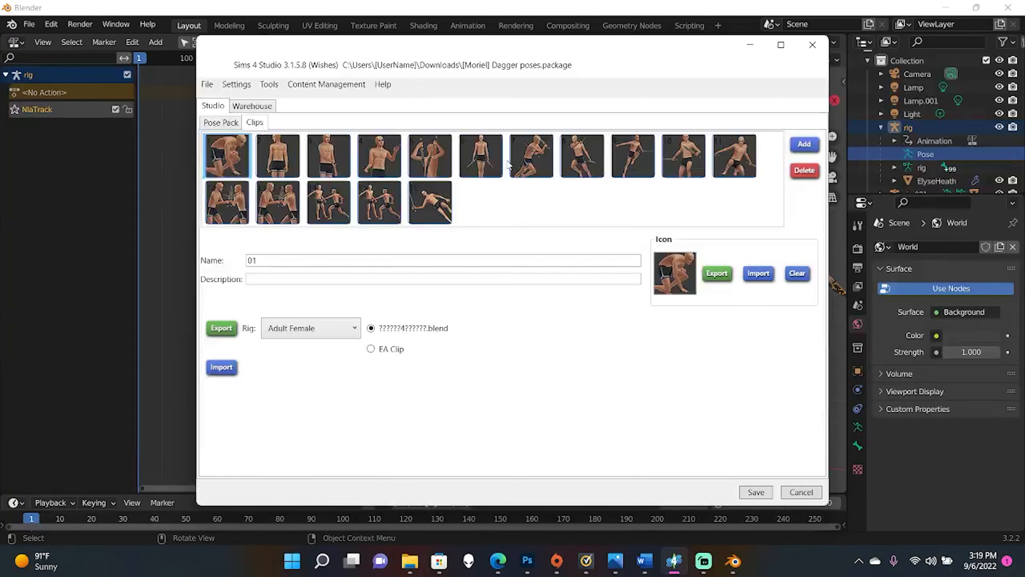
pyautogui.click(395, 162)
pyautogui.click(221, 327)
pyautogui.click(979, 523)
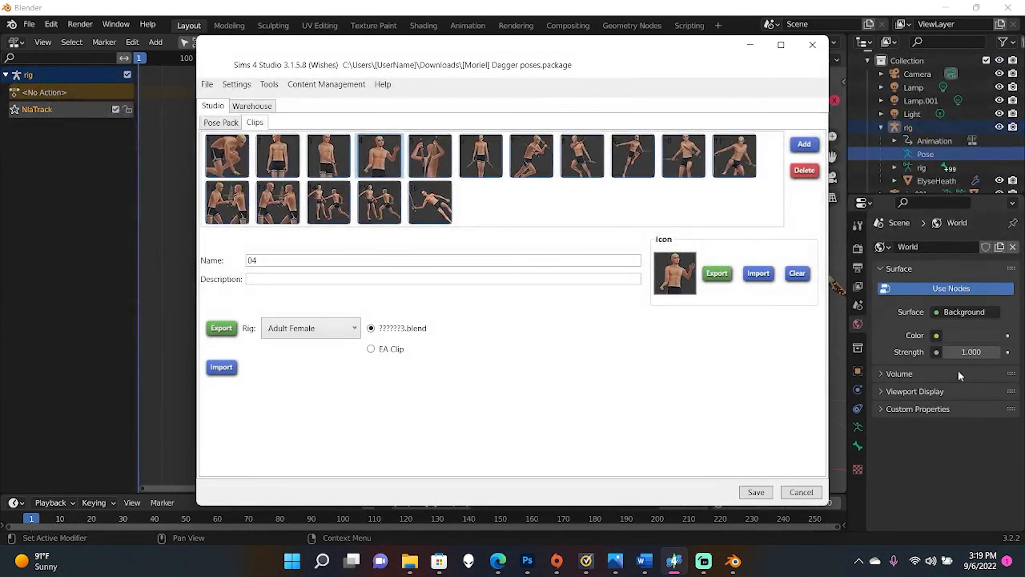
pyautogui.click(70, 227)
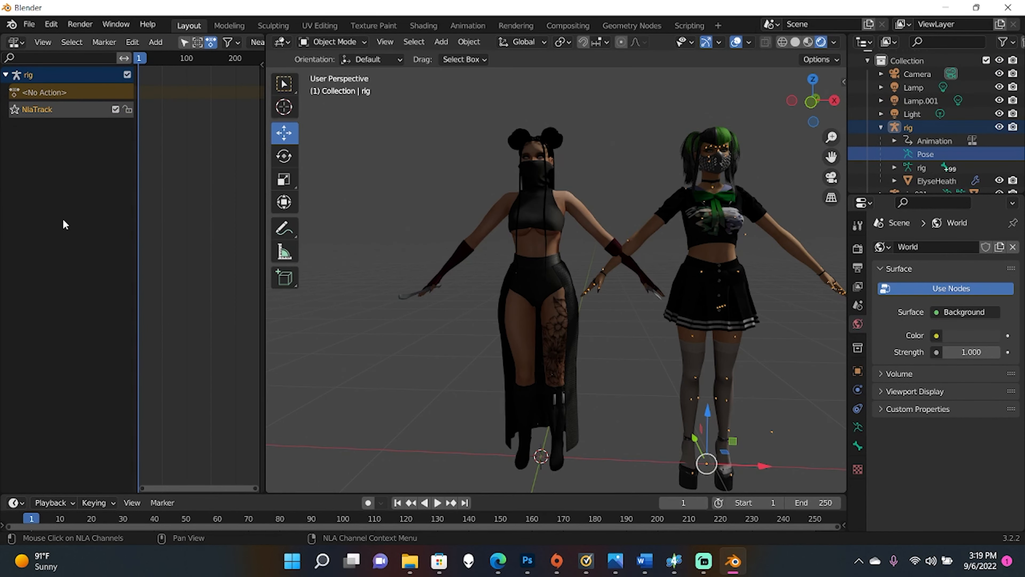
pyautogui.click(25, 26)
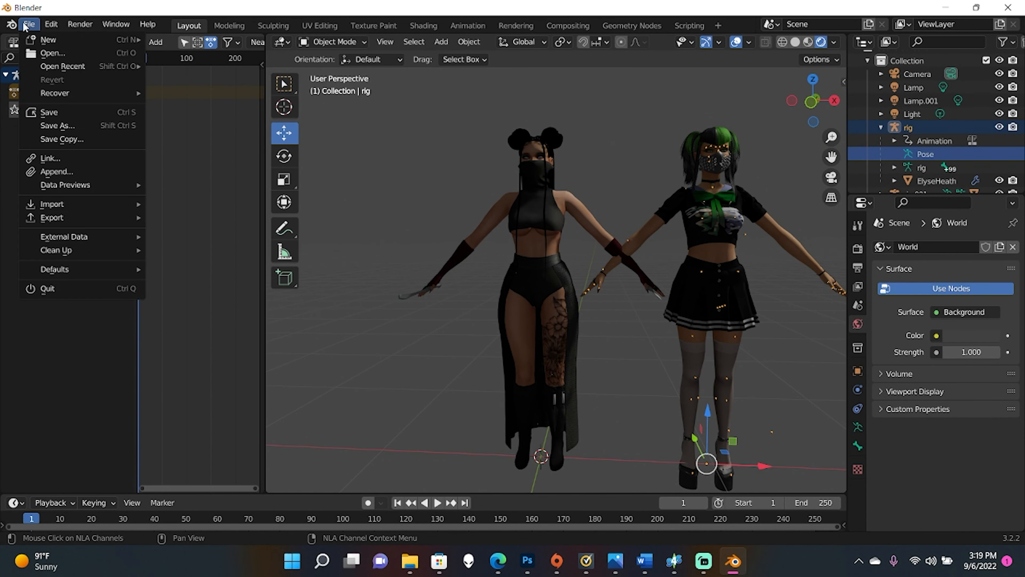
pyautogui.click(57, 172)
pyautogui.doubleClick(375, 161)
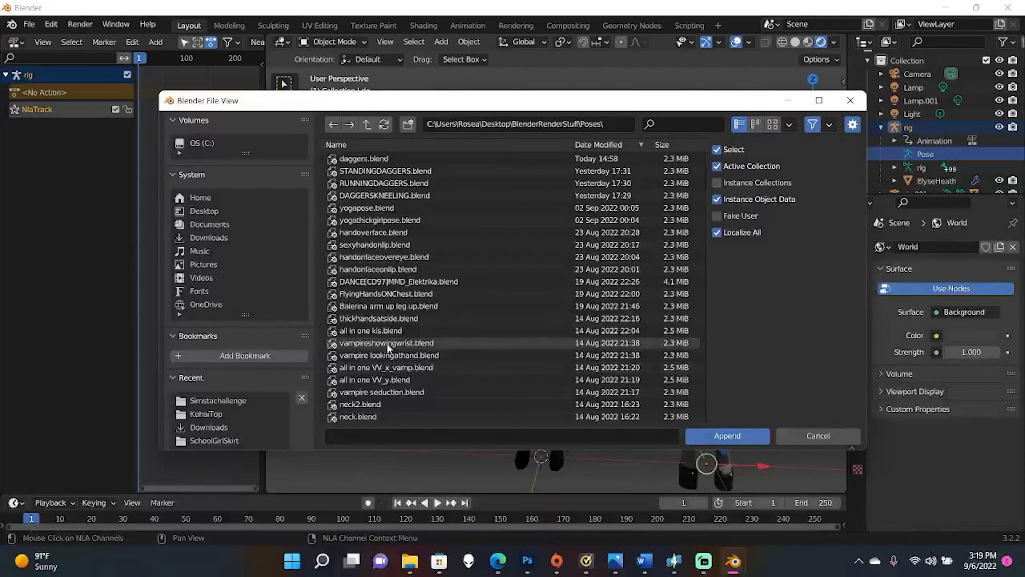
pyautogui.scroll(-3, 386, 341)
pyautogui.scroll(-15, 385, 339)
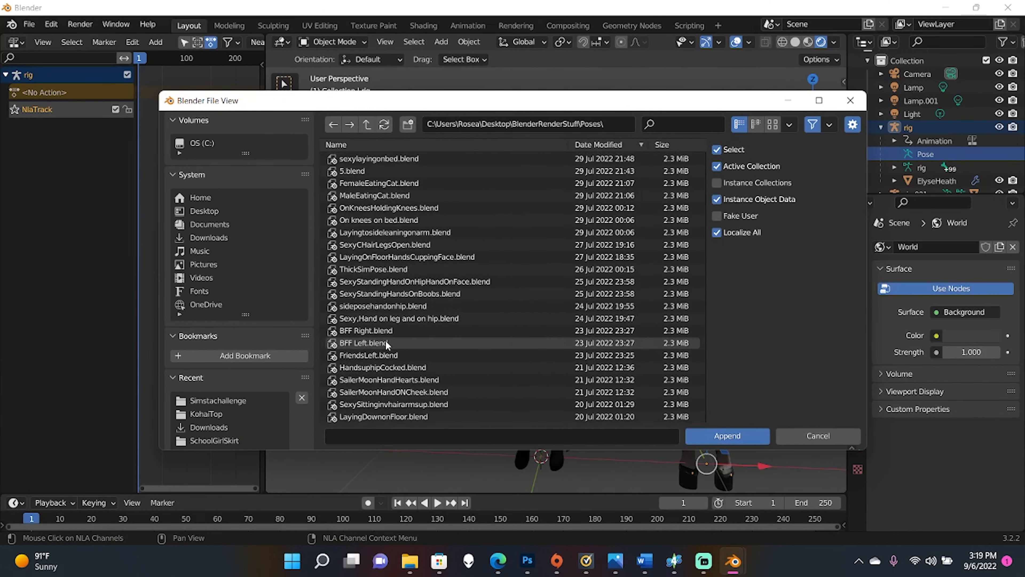
pyautogui.click(386, 332)
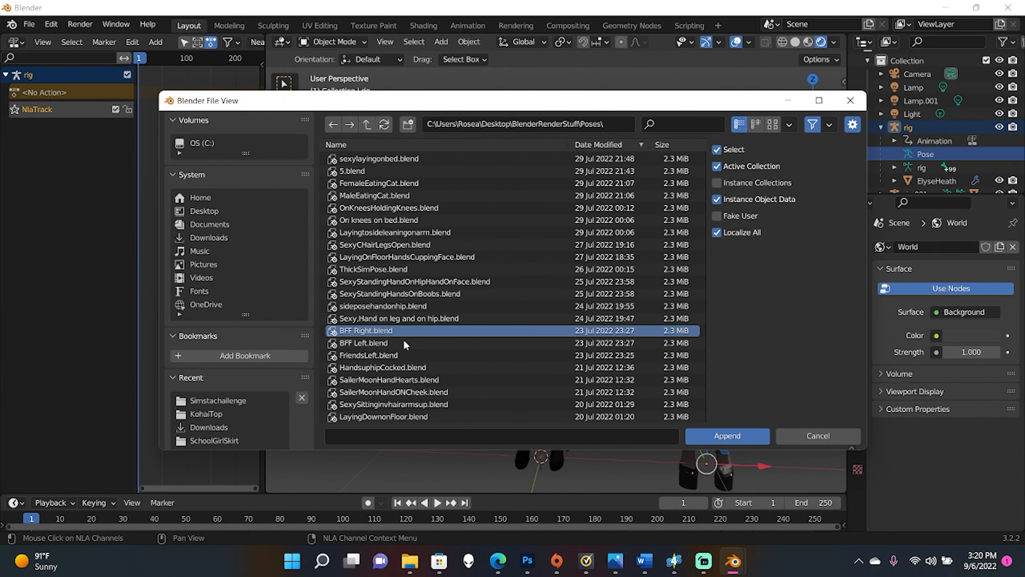
pyautogui.click(728, 436)
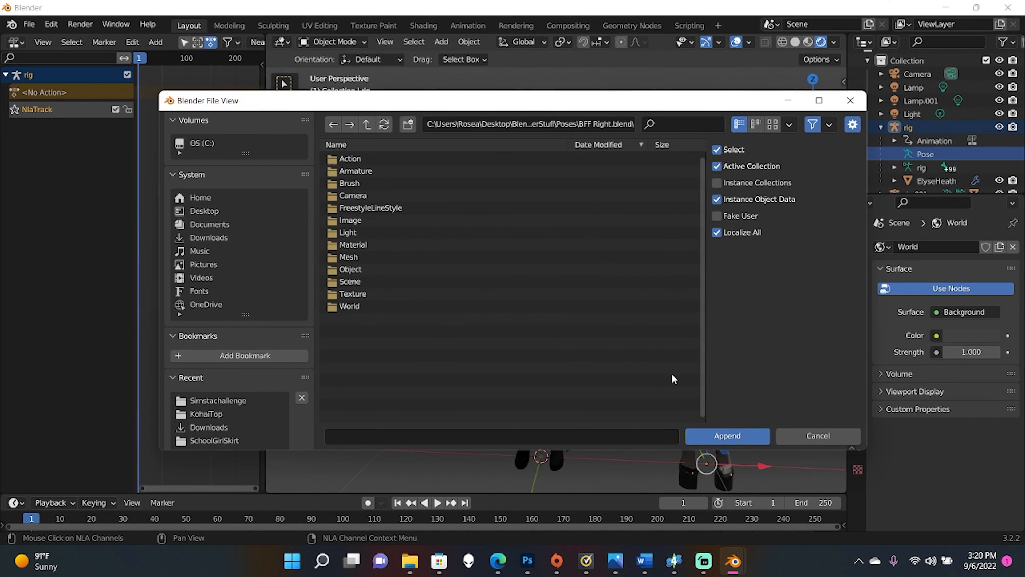
pyautogui.doubleClick(350, 159)
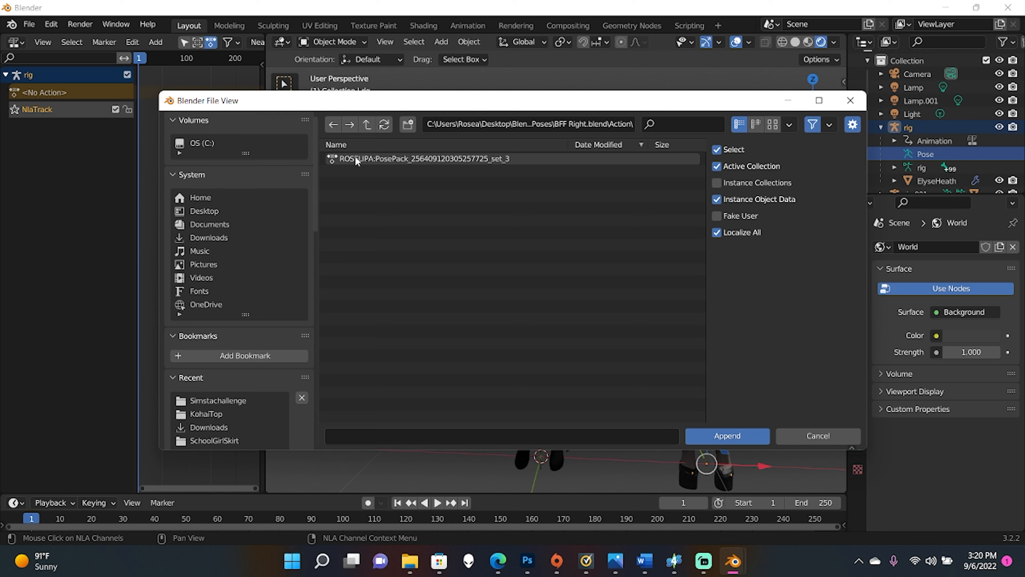
pyautogui.doubleClick(355, 158)
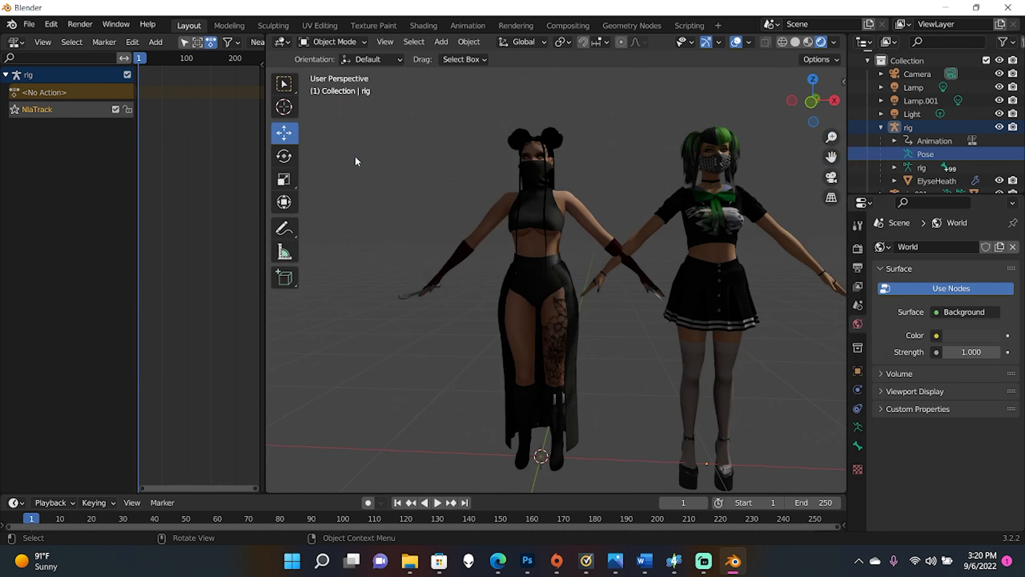
pyautogui.click(155, 41)
pyautogui.click(168, 57)
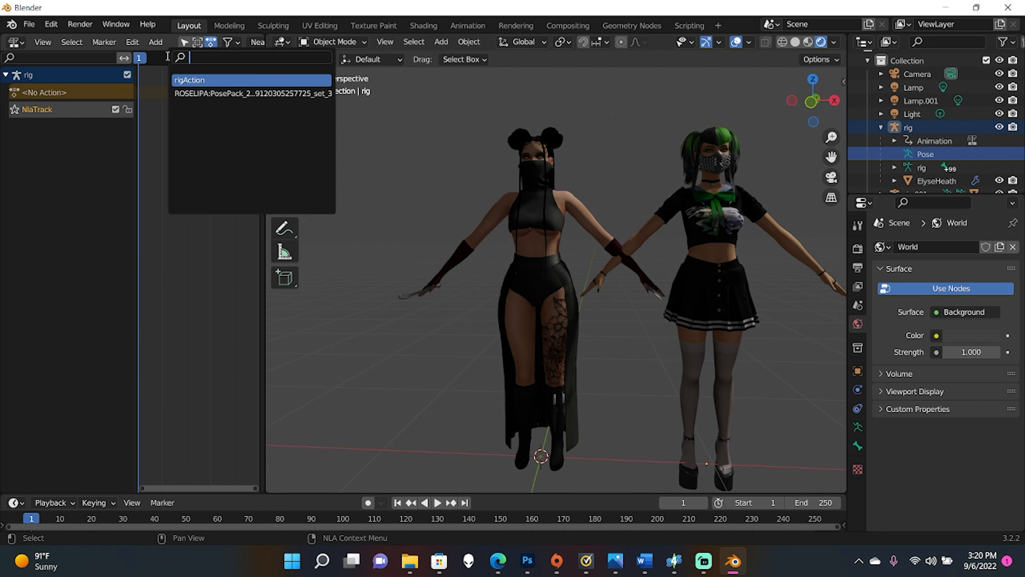
pyautogui.click(217, 94)
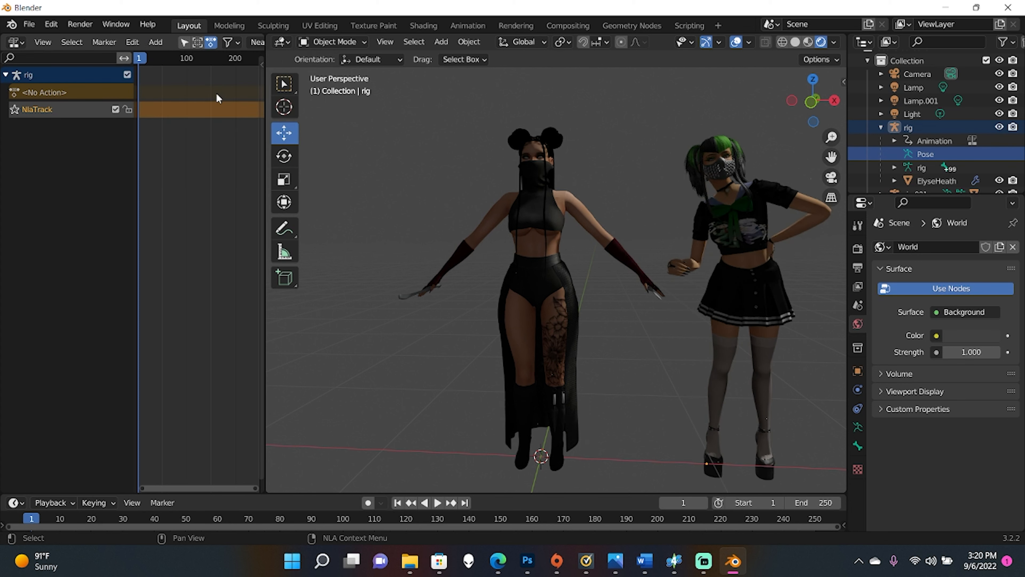
# - Expand the second Sim's rig.001 in the Outliner and select its Pose
pyautogui.scroll(-1, 884, 169)
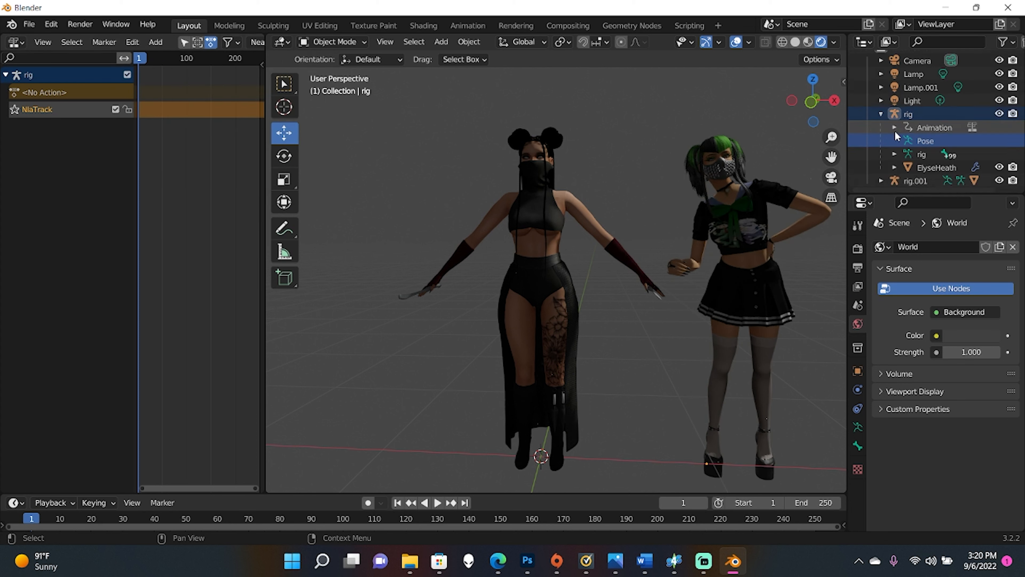
pyautogui.click(881, 182)
pyautogui.scroll(-3, 884, 178)
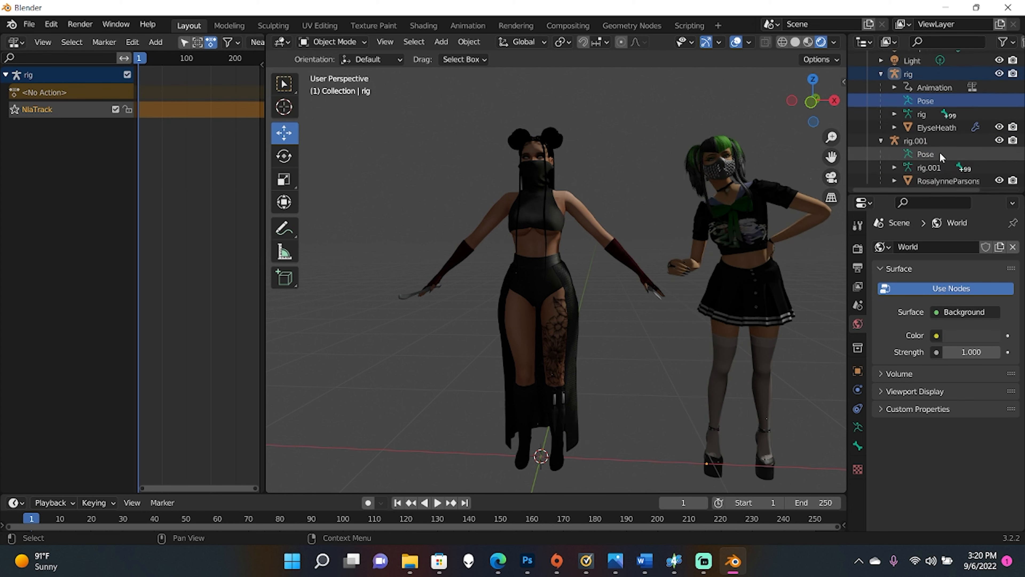
pyautogui.click(915, 140)
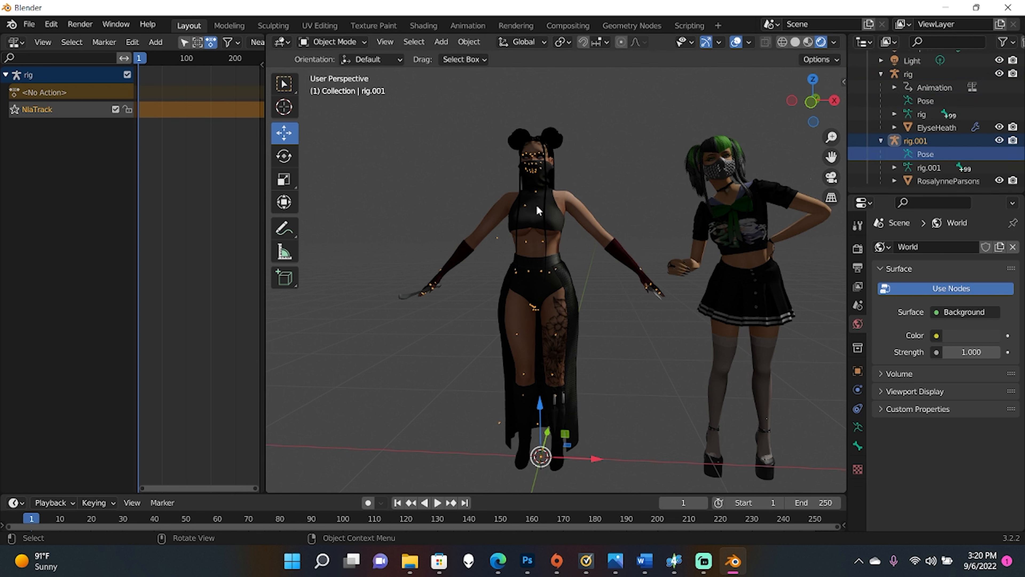
# - Prepare an empty NLA track for rig.001 by pushing down its action and deleting the strip
pyautogui.click(98, 138)
pyautogui.click(155, 42)
pyautogui.click(183, 168)
pyautogui.click(156, 42)
pyautogui.click(178, 136)
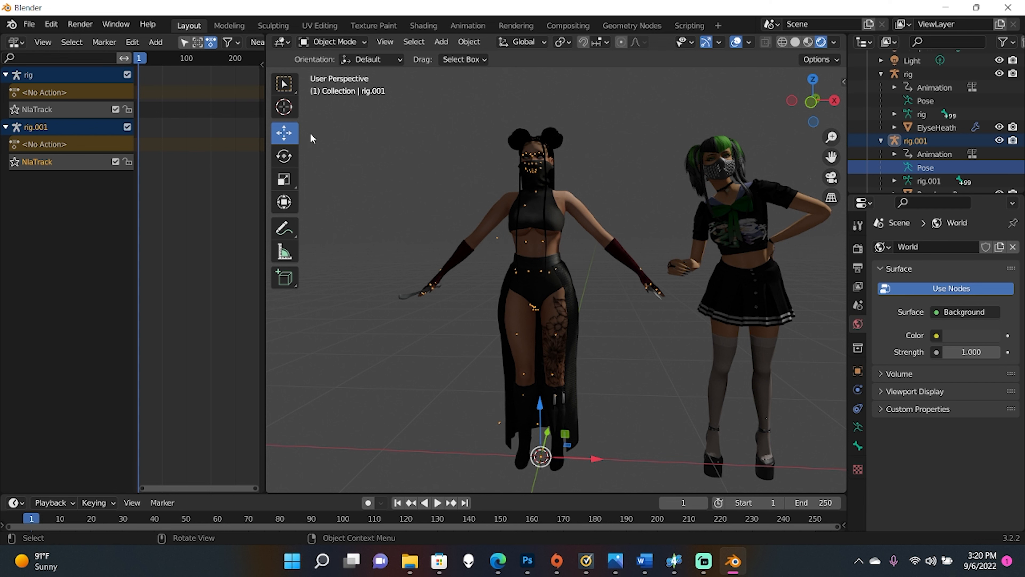
# - Open the Append file browser in the BlenderRenderStuff Poses folder for the second Sim's pose
pyautogui.click(25, 28)
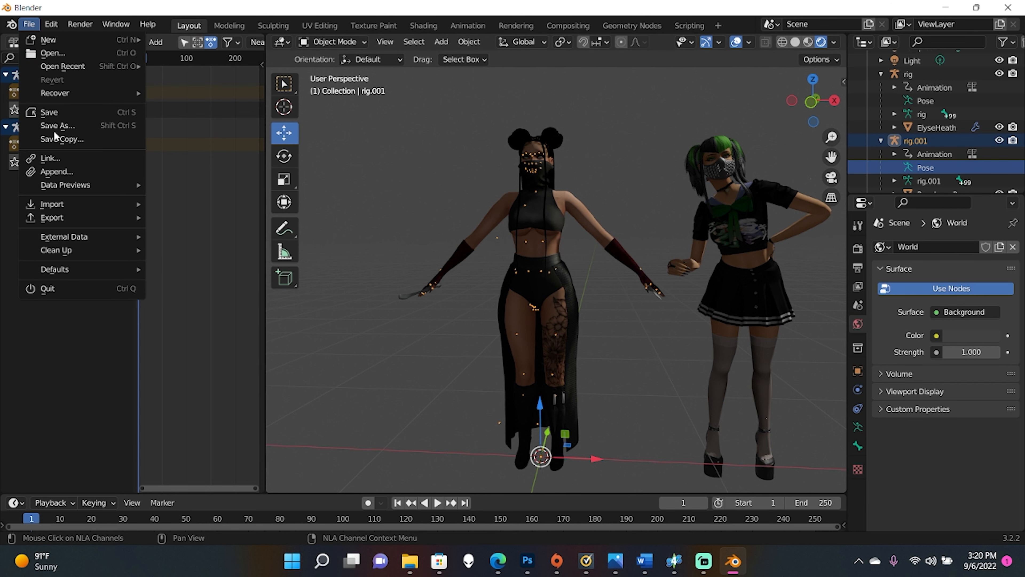
pyautogui.click(56, 172)
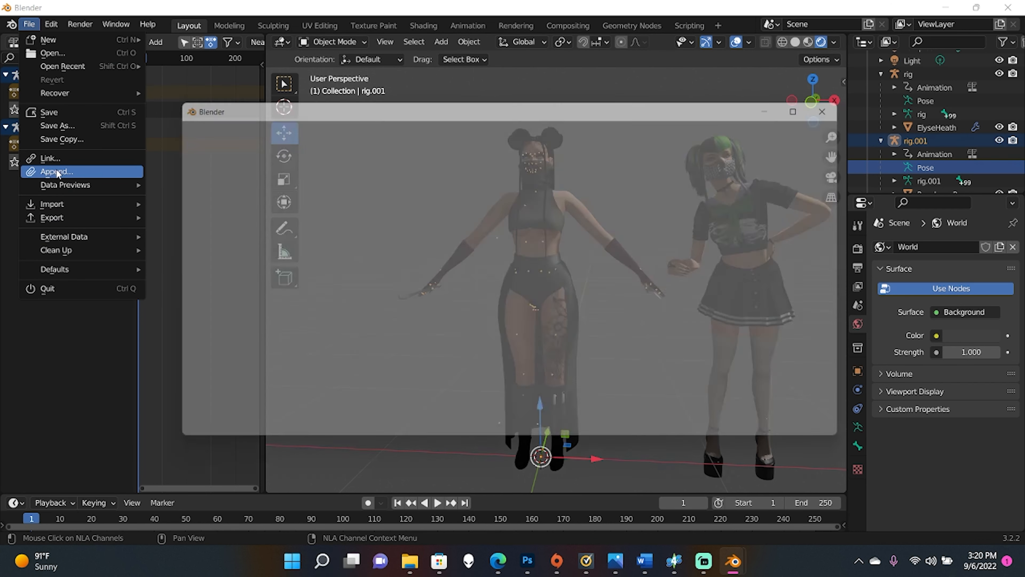
pyautogui.click(366, 123)
pyautogui.click(366, 124)
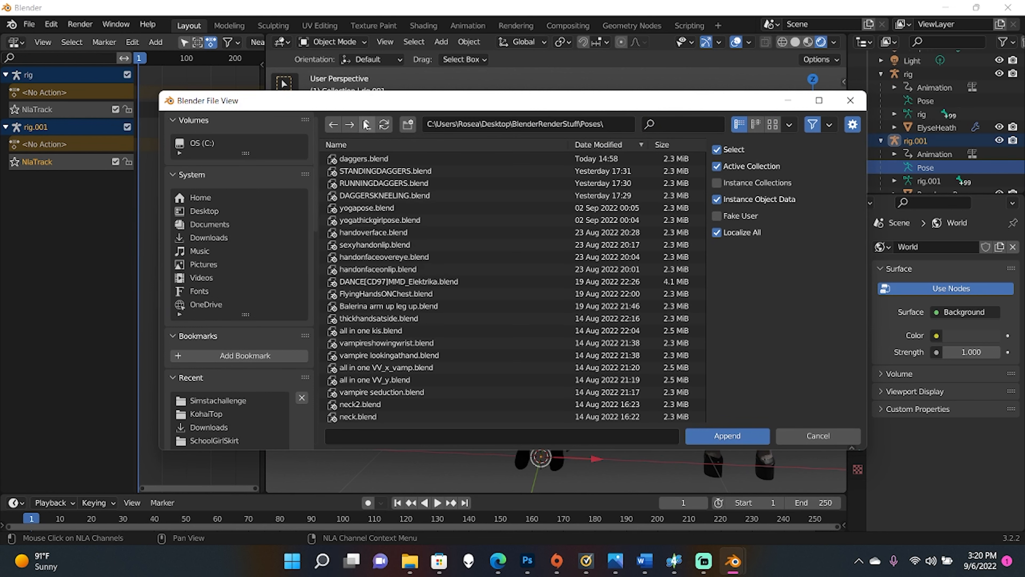
pyautogui.scroll(-5, 388, 227)
pyautogui.scroll(-8, 388, 227)
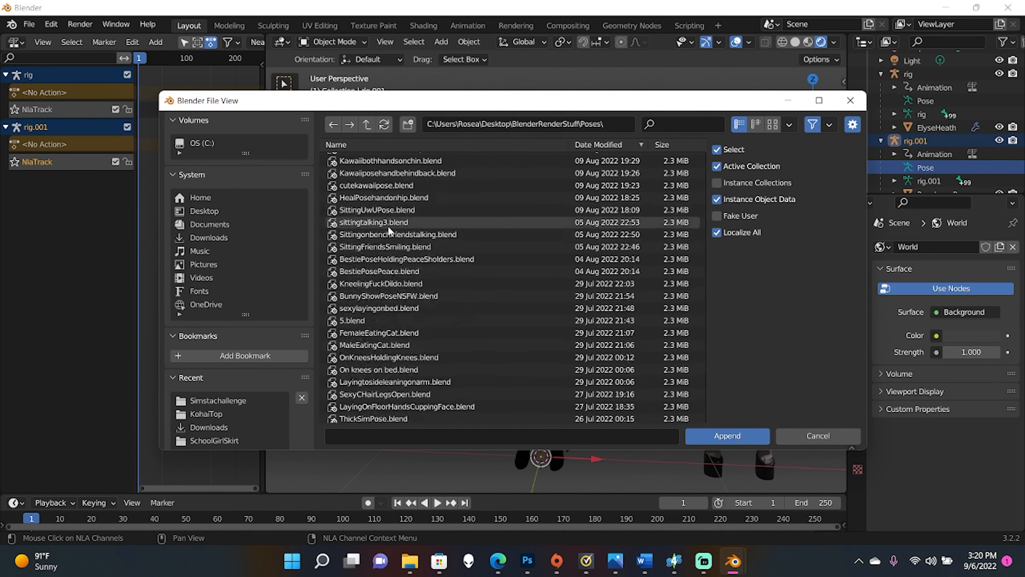
pyautogui.doubleClick(378, 330)
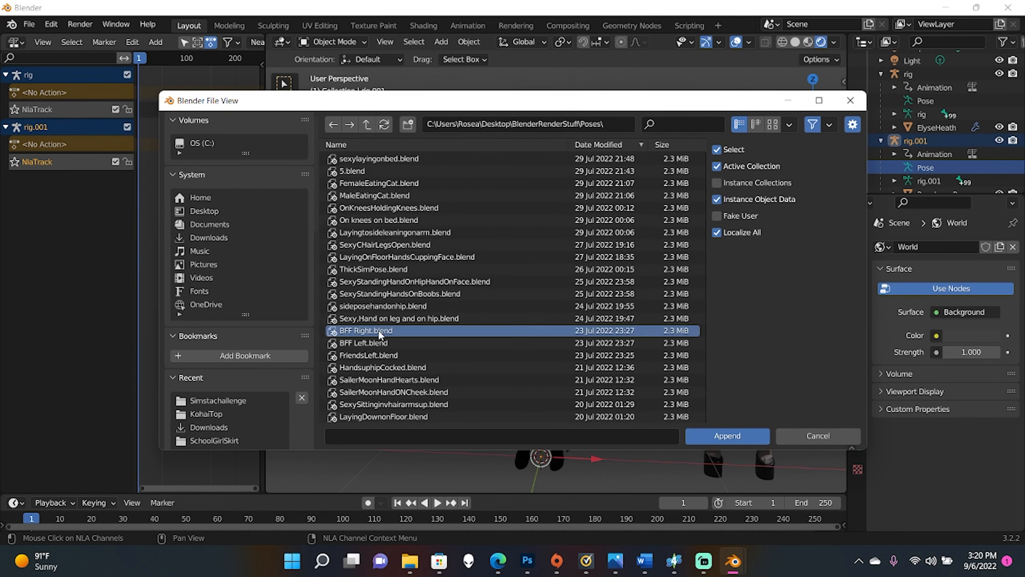
pyautogui.doubleClick(364, 159)
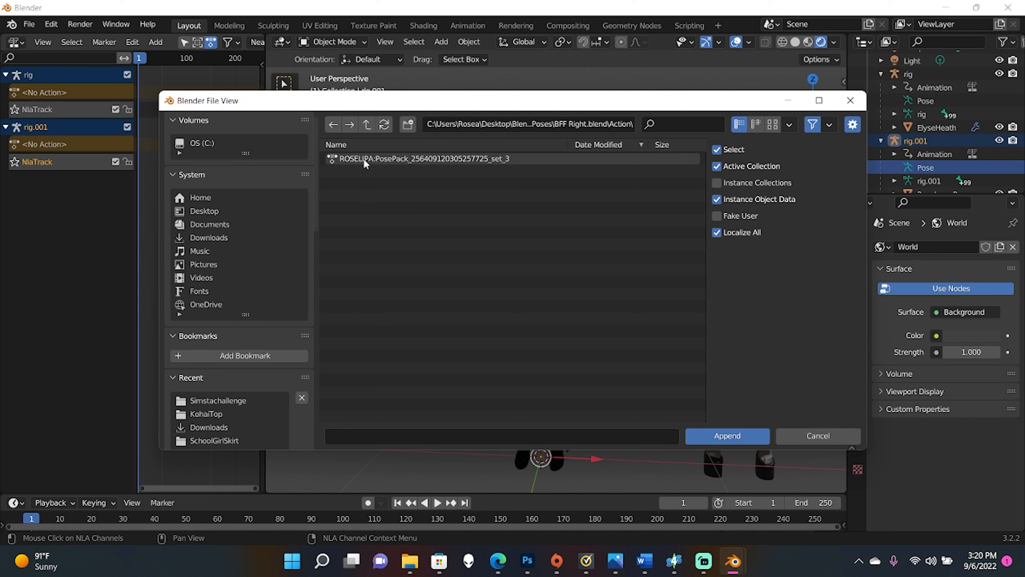
pyautogui.click(366, 123)
pyautogui.click(365, 122)
# - Append the pose action stored in the Action folder of BFF Left.blend
pyautogui.scroll(-10, 383, 339)
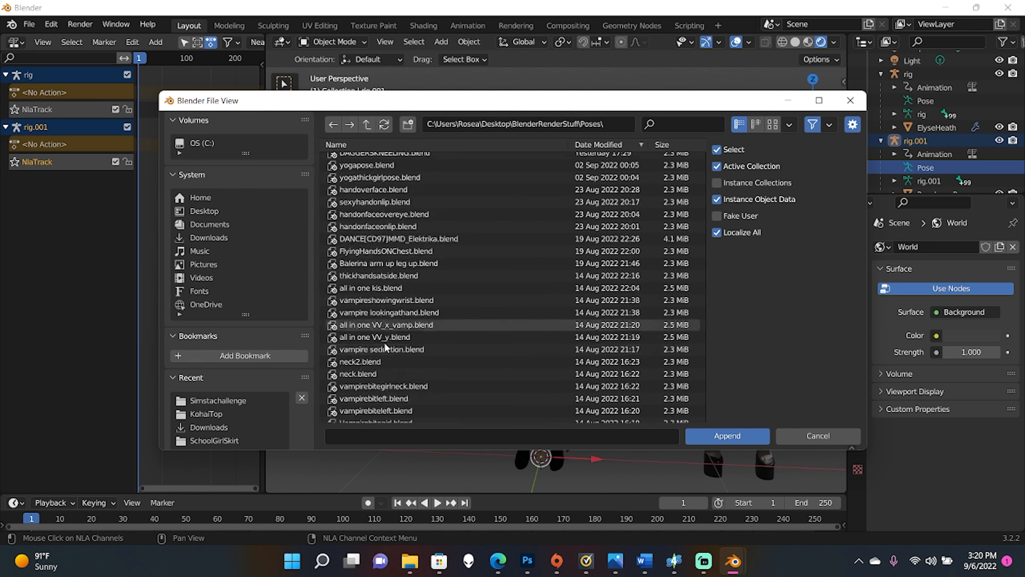
pyautogui.scroll(-5, 373, 323)
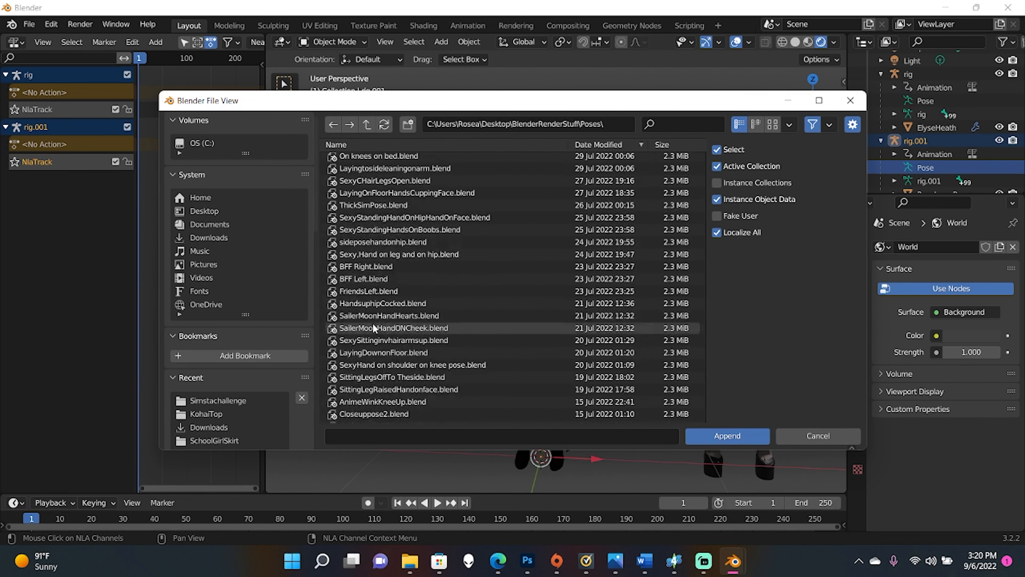
pyautogui.doubleClick(372, 292)
pyautogui.doubleClick(355, 157)
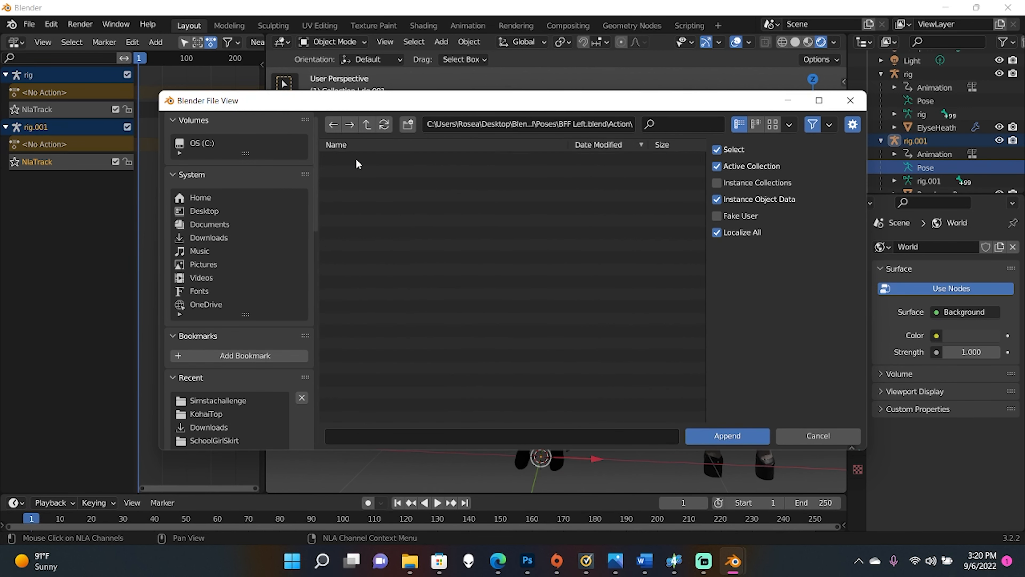
pyautogui.click(357, 158)
pyautogui.click(727, 435)
# - Move rig.001 about 1 m along the X axis so the two Sims pose side by side
pyautogui.press('g')
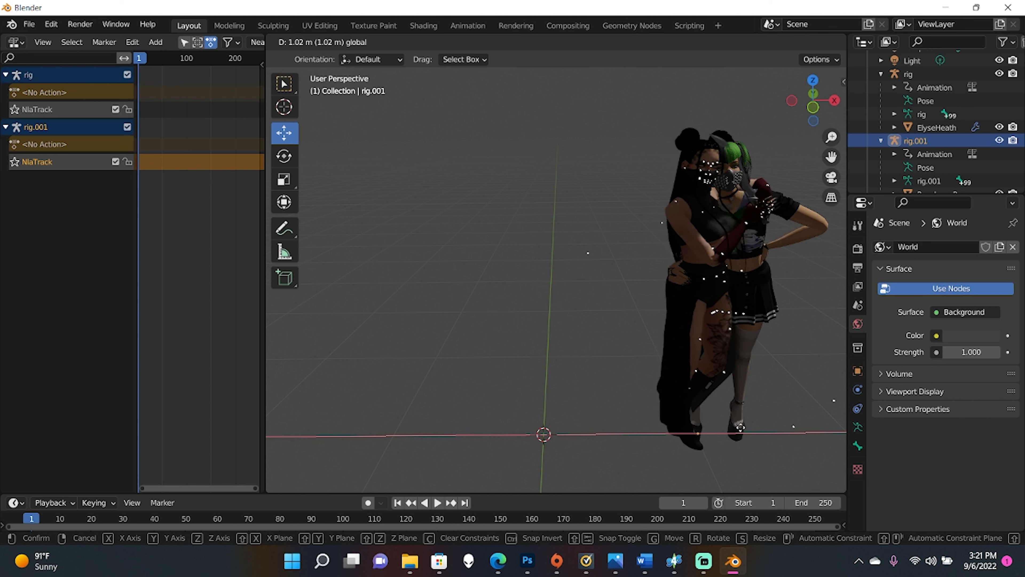
pyautogui.moveTo(734, 426); pyautogui.dragTo(728, 427)
pyautogui.moveTo(731, 403); pyautogui.dragTo(733, 440, button='middle')
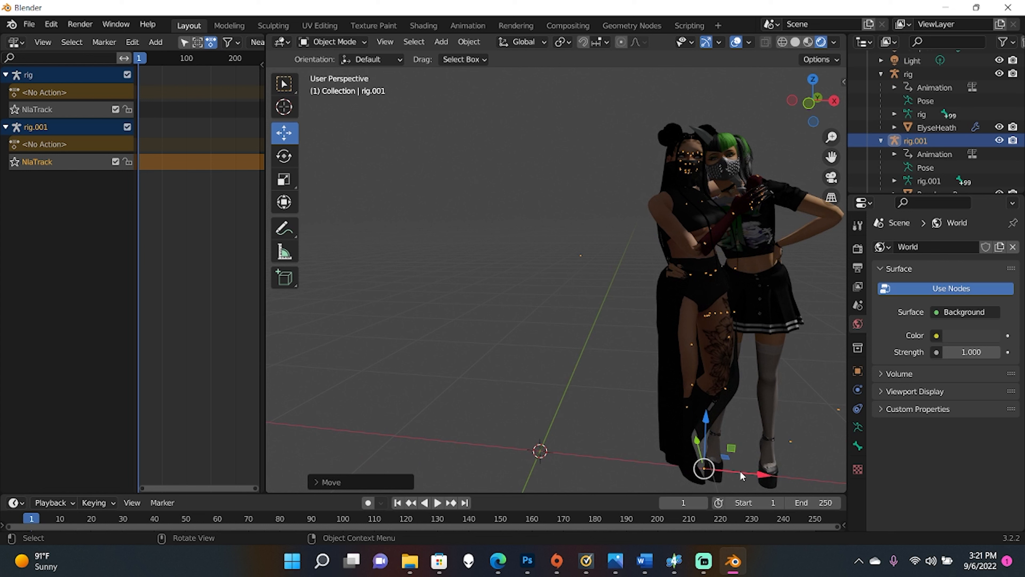
pyautogui.press('g')
pyautogui.click(727, 435)
# - Frame both posed Sims and widen the 3D viewport by shrinking the Nonlinear Animation editor to a narrow strip
pyautogui.moveTo(727, 435); pyautogui.dragTo(676, 366, button='middle')
pyautogui.scroll(1, 676, 366)
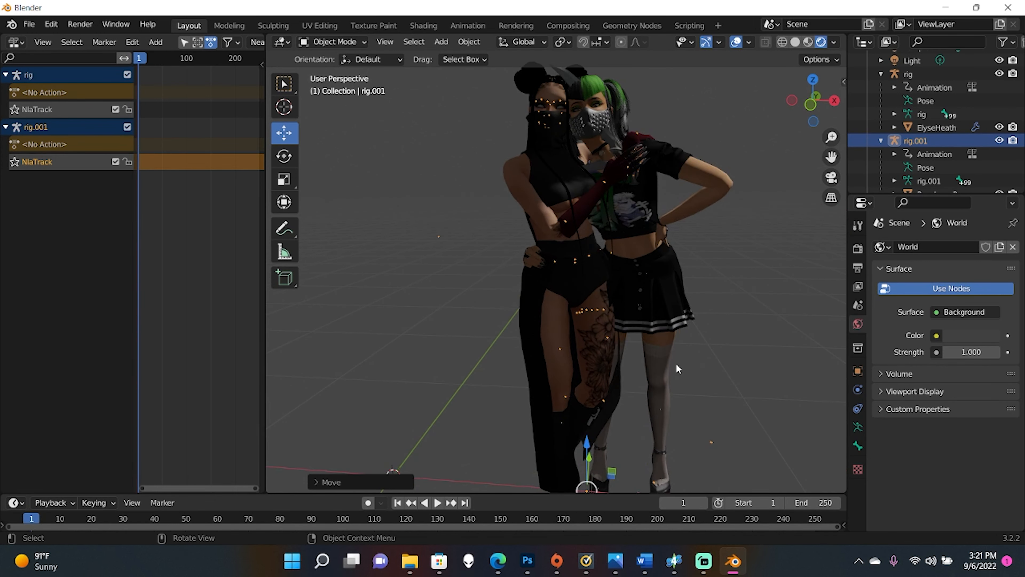
pyautogui.keyDown('shift'); pyautogui.moveTo(672, 329); pyautogui.dragTo(675, 338, button='middle'); pyautogui.keyUp('shift')
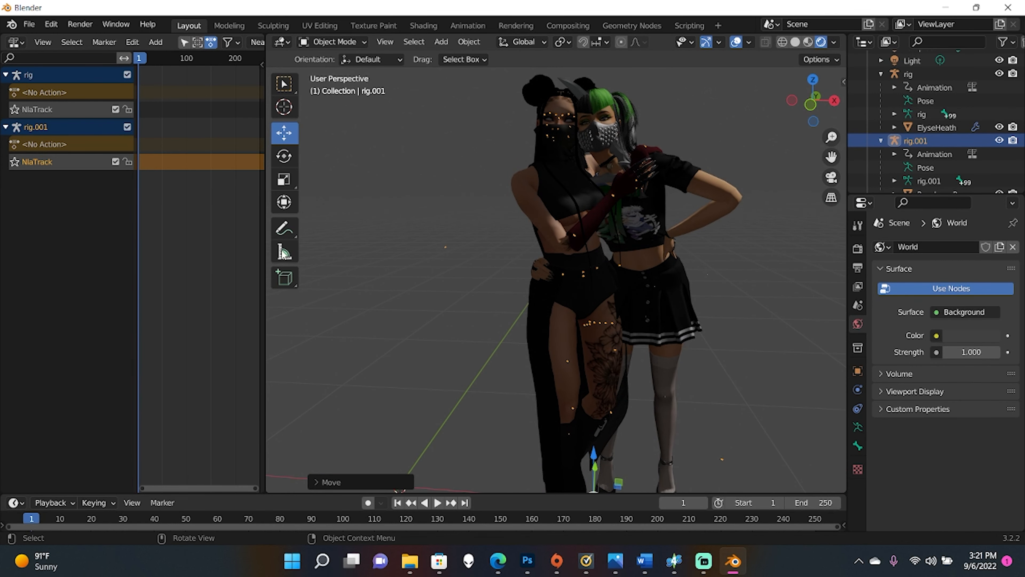
pyautogui.moveTo(265, 106); pyautogui.dragTo(17, 107)
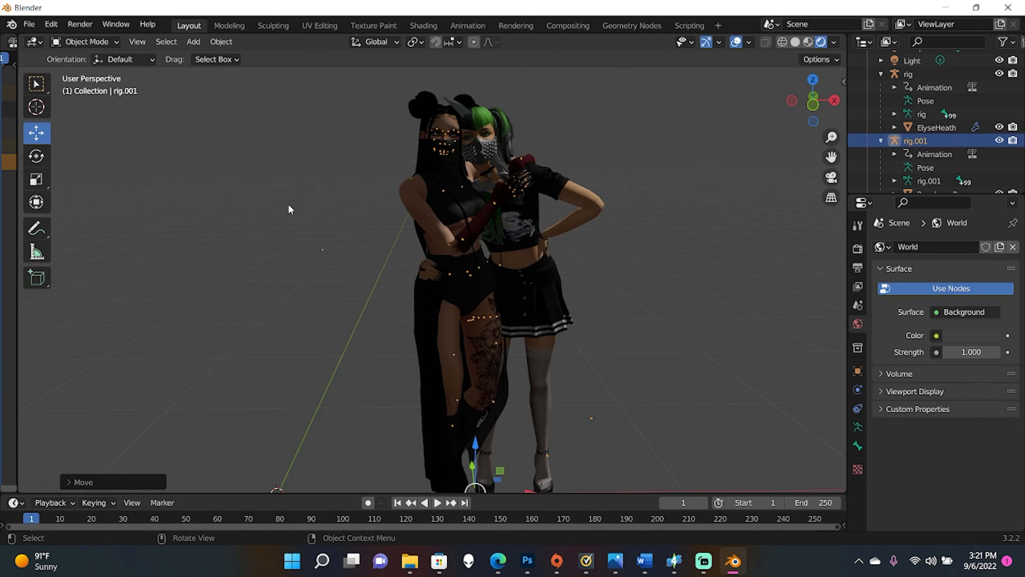
# - Add a mesh plane at the origin and move both Sim rigs along the X axis so they stand on it
pyautogui.scroll(-1, 296, 216)
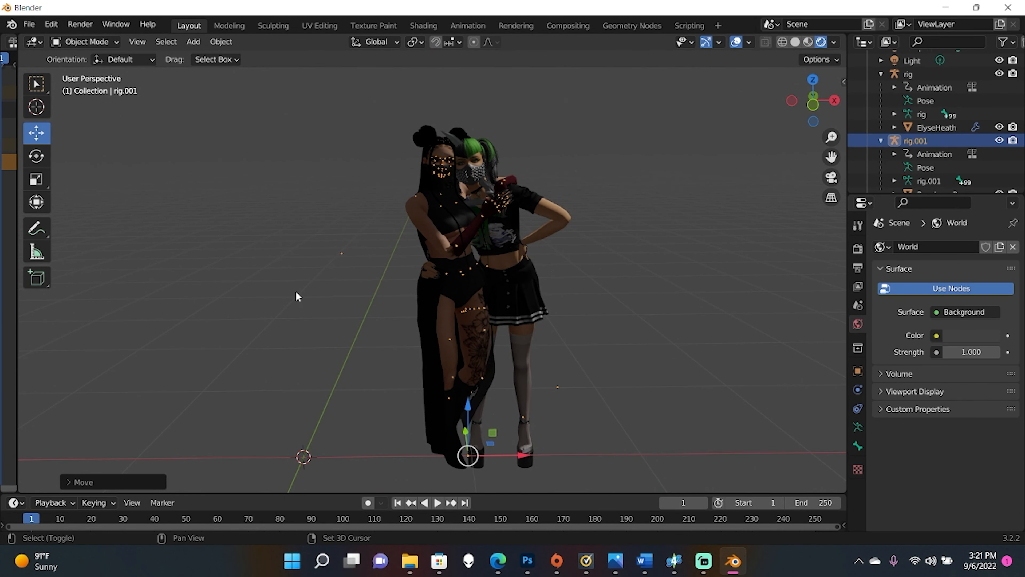
pyautogui.hotkey('shift', 'a')
pyautogui.moveTo(296, 293)
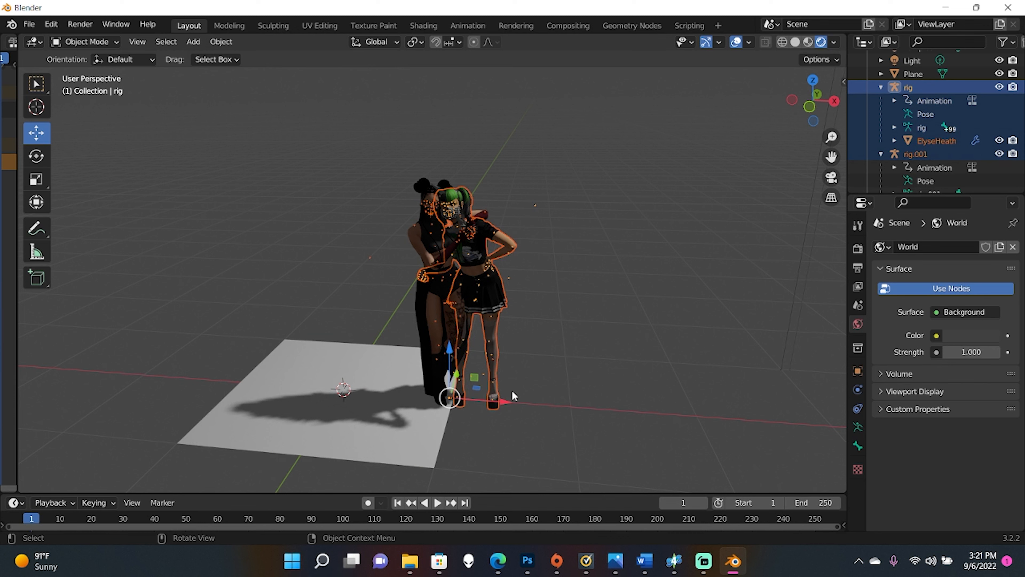
pyautogui.moveTo(503, 395); pyautogui.dragTo(398, 385)
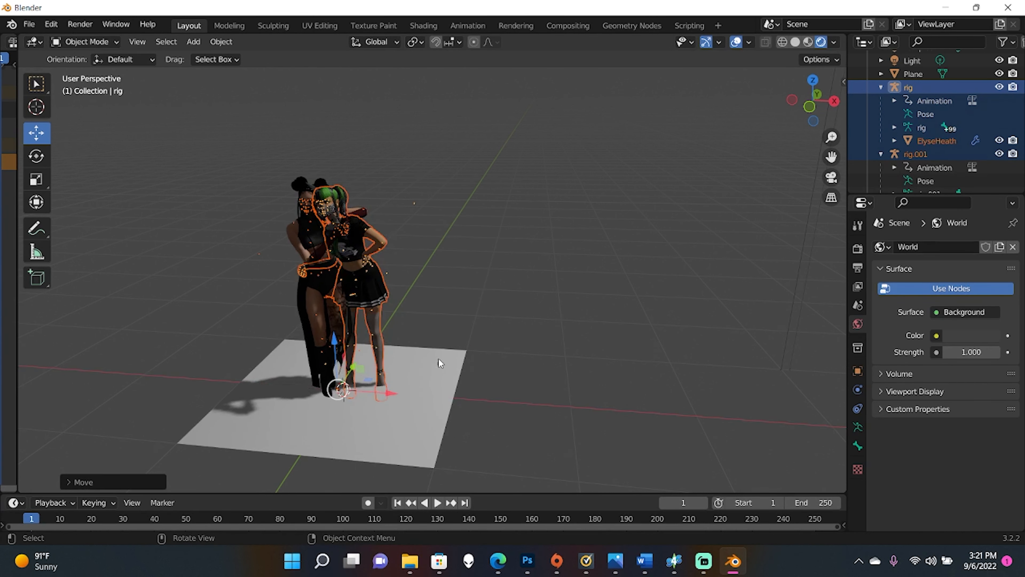
pyautogui.moveTo(438, 359); pyautogui.dragTo(456, 350, button='middle')
# - Scale the plane under the Sims up into a large floor extending well beyond them
pyautogui.click(423, 376)
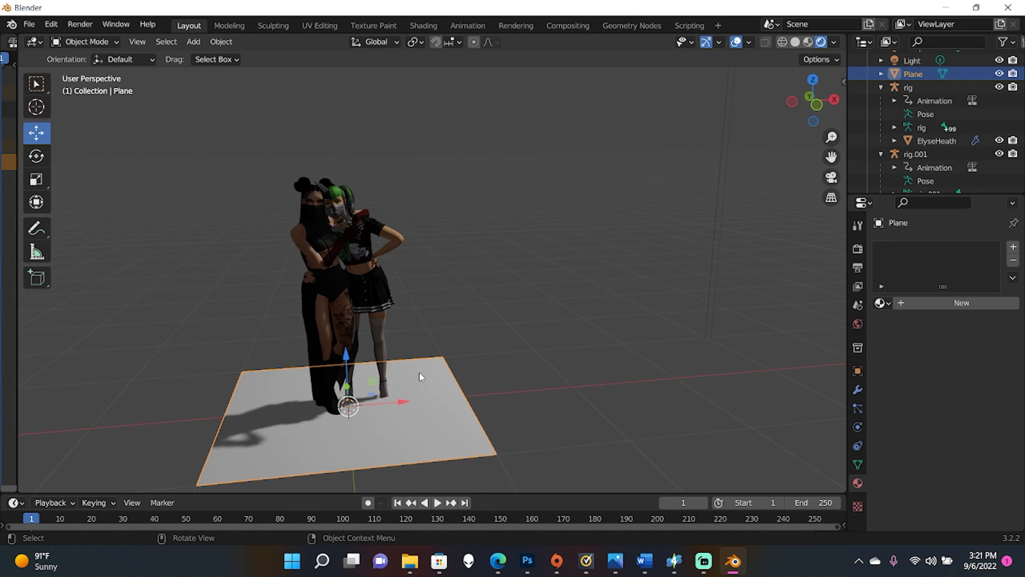
pyautogui.click(36, 178)
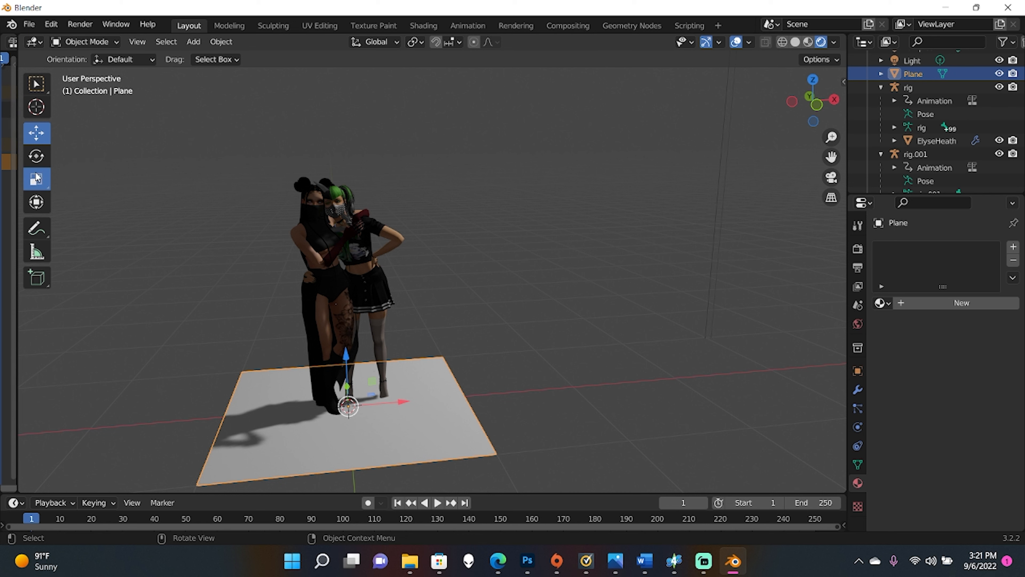
pyautogui.moveTo(382, 386); pyautogui.dragTo(365, 385, button='middle')
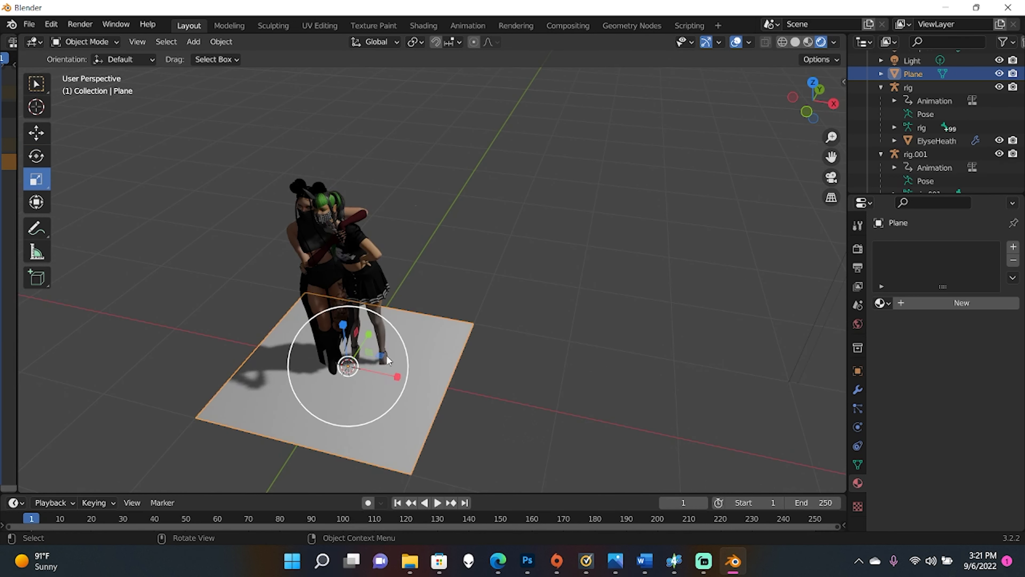
pyautogui.moveTo(383, 357); pyautogui.dragTo(521, 338)
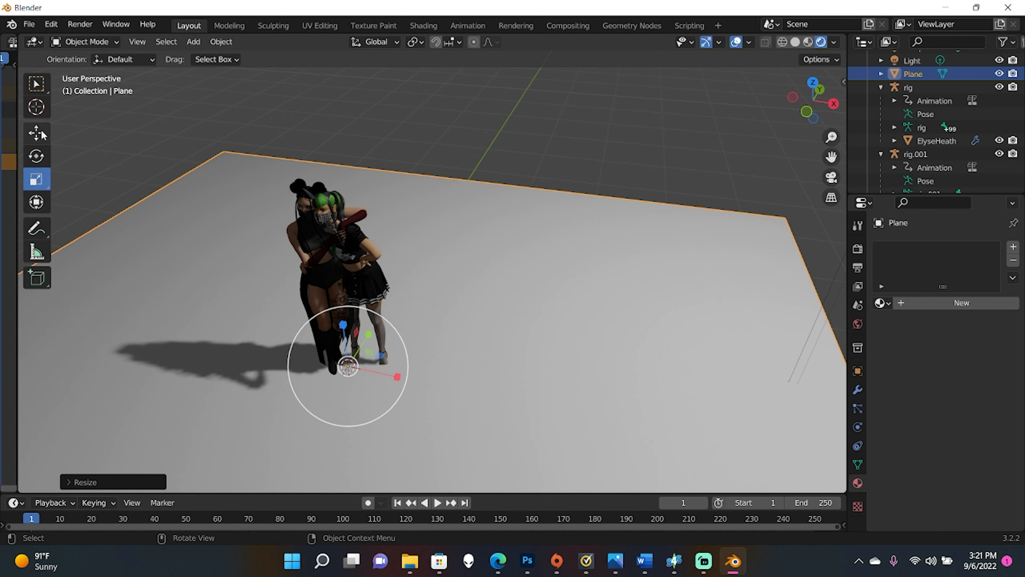
# - Add a second mesh plane at the origin as the backdrop wall and show its object transform properties
pyautogui.hotkey('shift', 'a')
pyautogui.moveTo(165, 271)
pyautogui.click(226, 272)
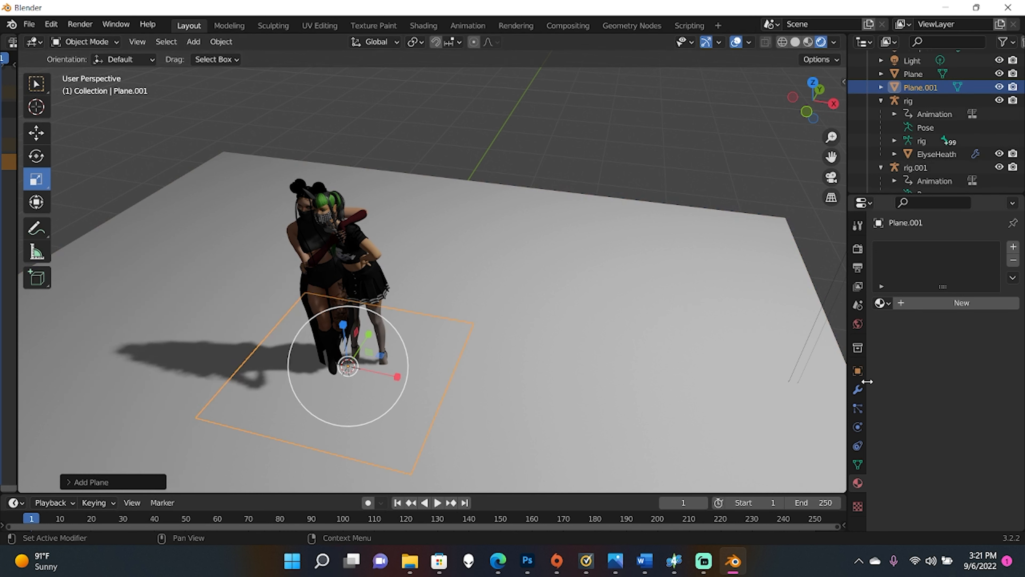
pyautogui.click(858, 371)
pyautogui.click(959, 289)
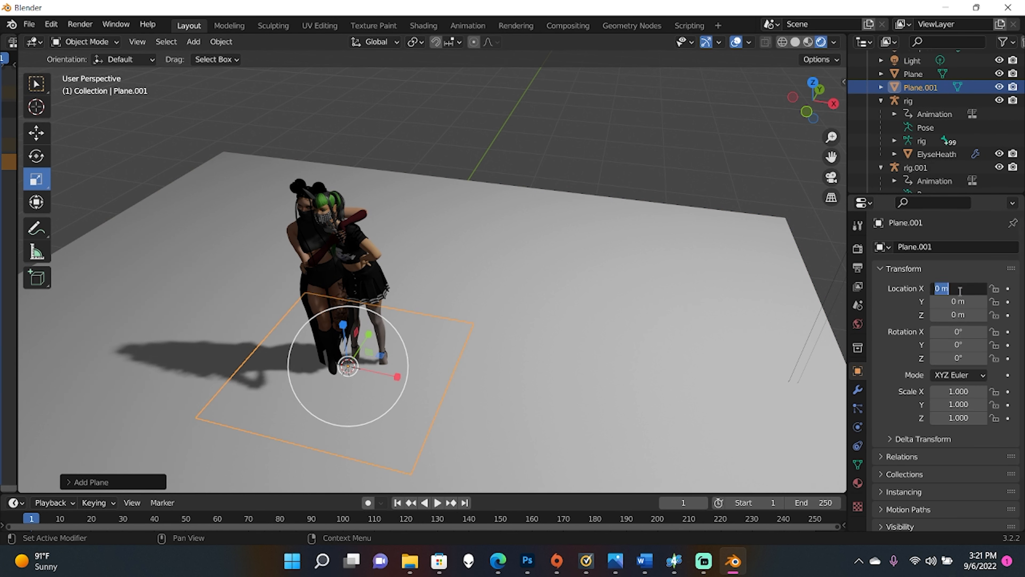
pyautogui.write('90')
pyautogui.press('Return')
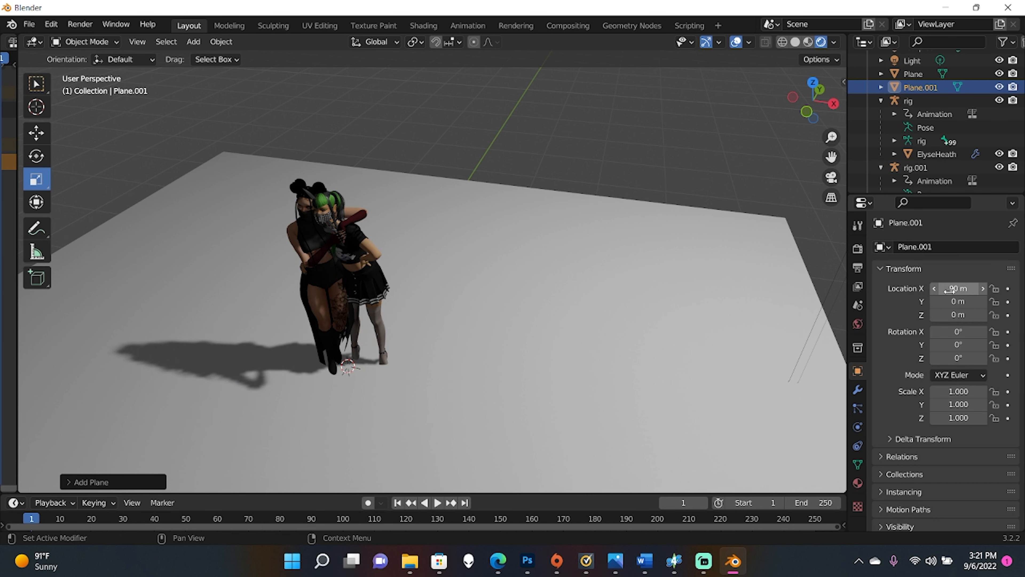
pyautogui.click(959, 289)
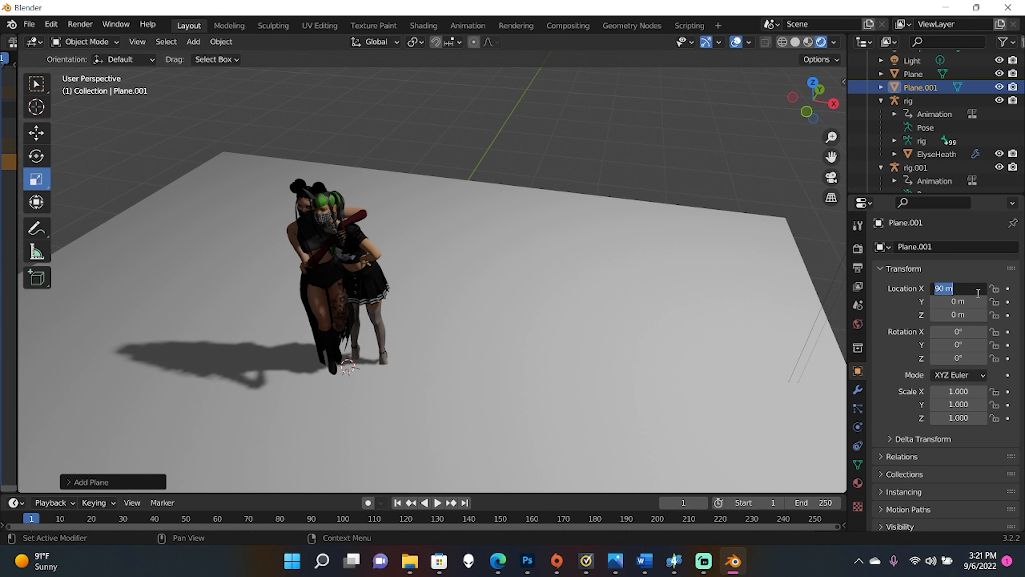
pyautogui.write('0')
pyautogui.press('Return')
# - Set the second plane's X rotation to 90° so it stands upright
pyautogui.click(960, 332)
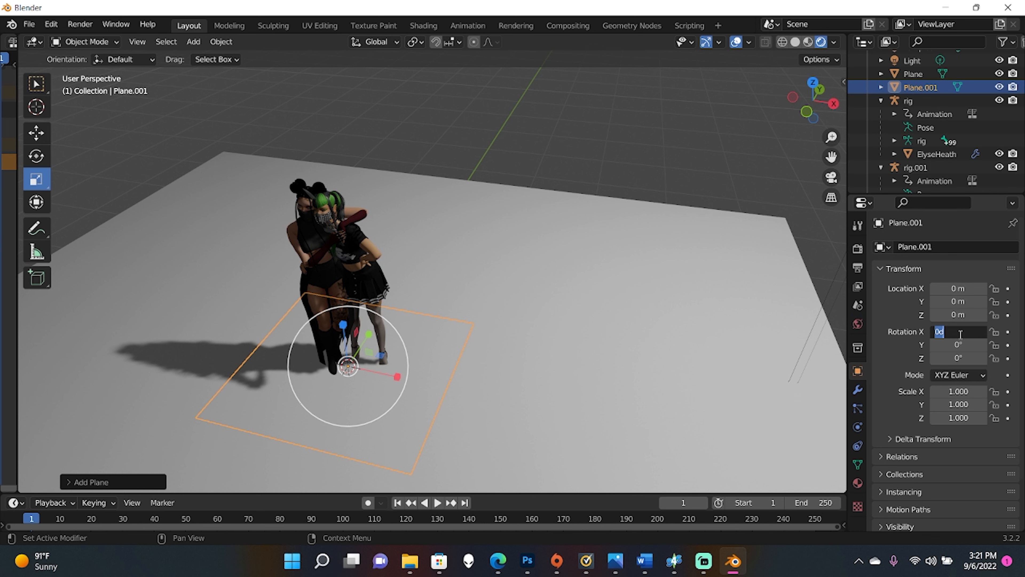
pyautogui.write('90')
pyautogui.press('Return')
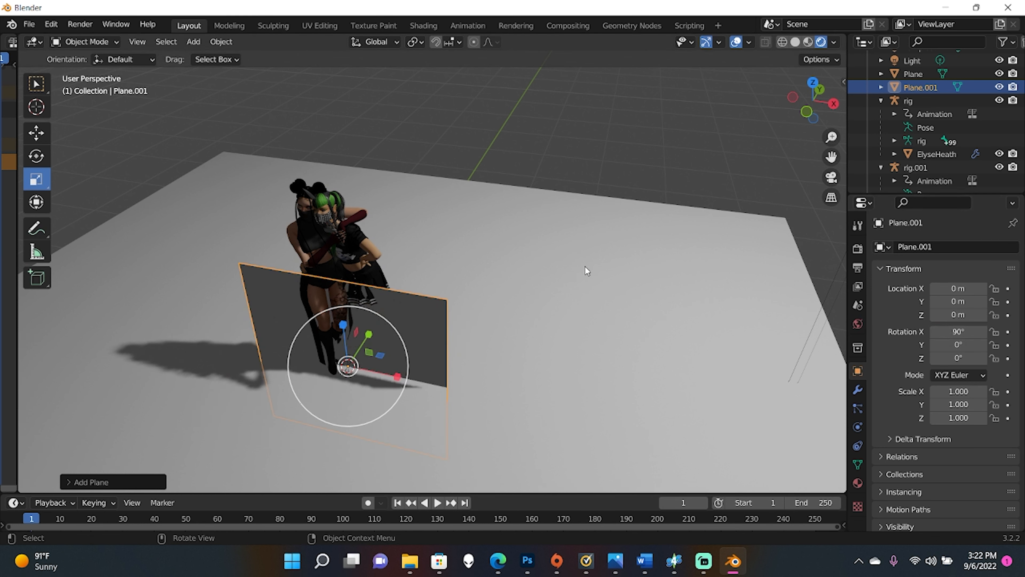
# - Move the upright plane about 0.99 m along the Y axis, behind the Sims
pyautogui.click(36, 132)
pyautogui.moveTo(363, 323); pyautogui.dragTo(419, 358, button='middle')
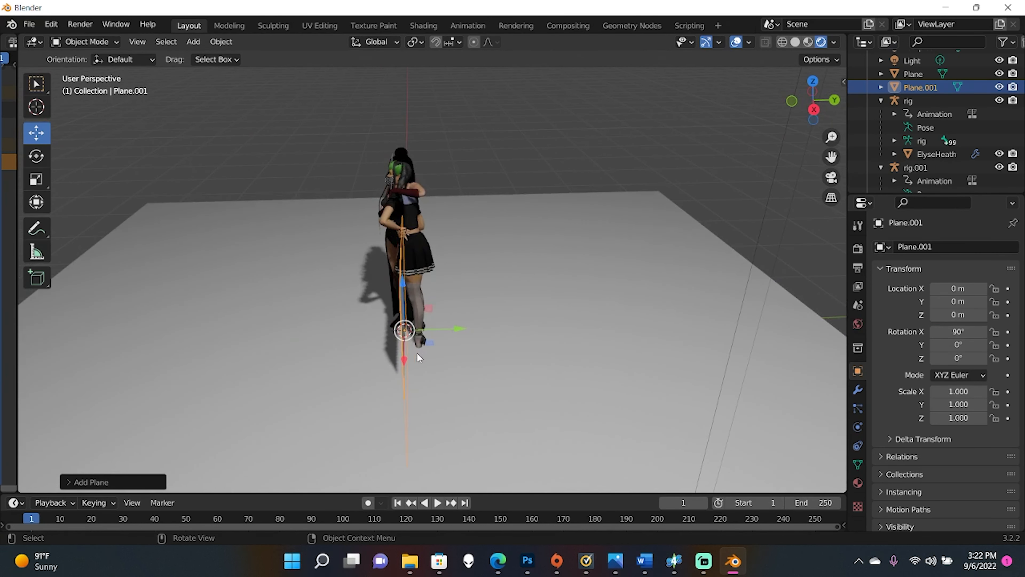
pyautogui.moveTo(462, 334); pyautogui.dragTo(551, 327)
# - Scale the upright plane to about 4.55 in local X and Y to form a large wall behind the Sims
pyautogui.moveTo(425, 300); pyautogui.dragTo(76, 153, button='middle')
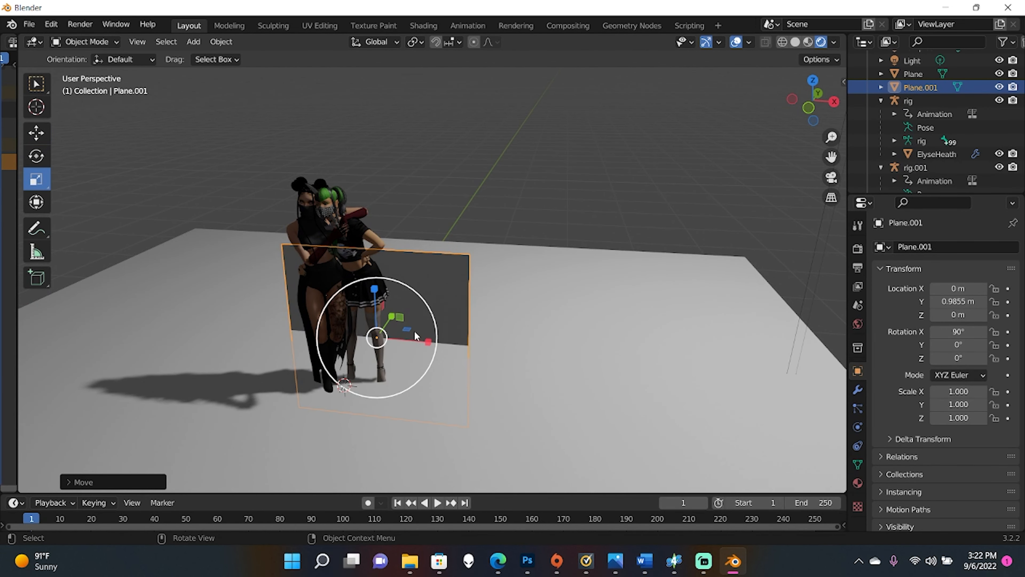
pyautogui.moveTo(398, 317); pyautogui.dragTo(523, 295)
pyautogui.scroll(-2, 509, 258)
pyautogui.moveTo(509, 258); pyautogui.dragTo(523, 225, button='middle')
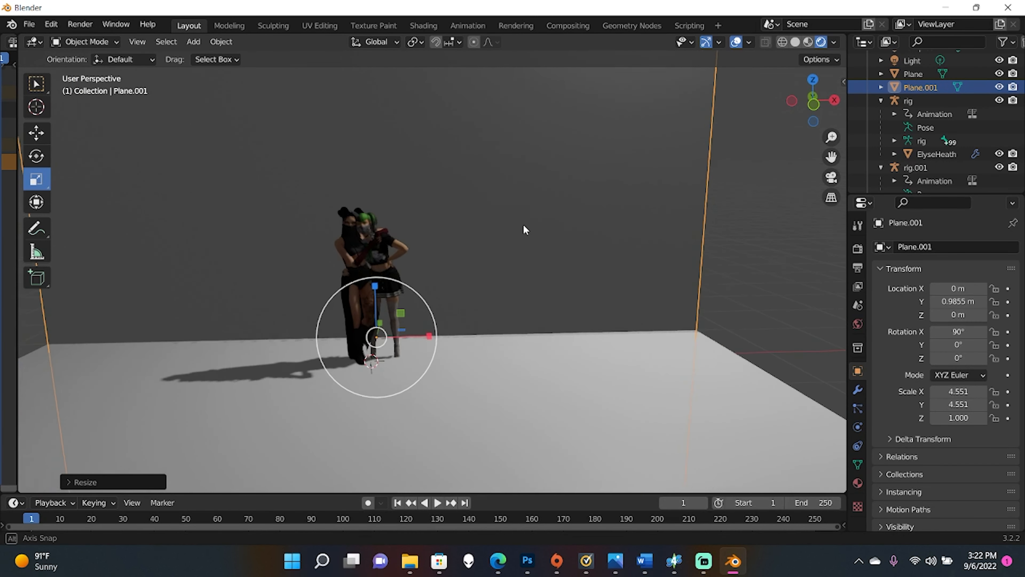
# - Give the wall plane a new material and set its surface shader to Glossy BSDF
pyautogui.click(857, 482)
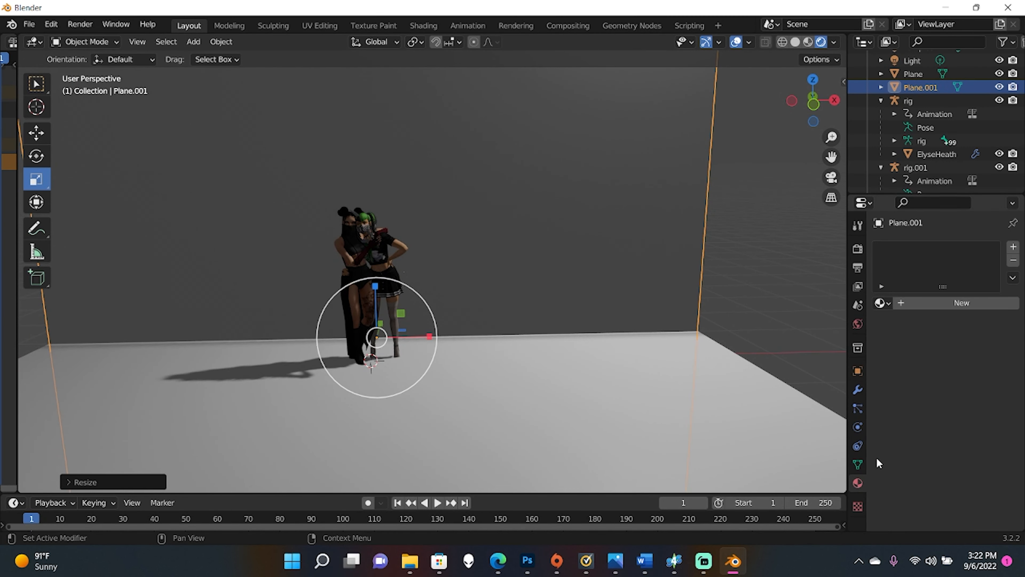
pyautogui.click(657, 276)
pyautogui.click(981, 309)
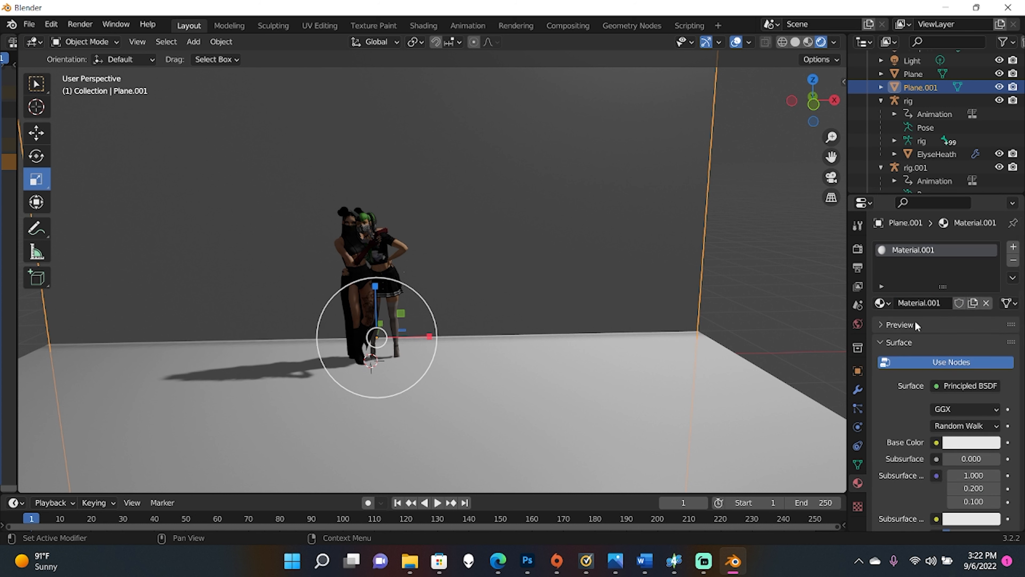
pyautogui.click(966, 386)
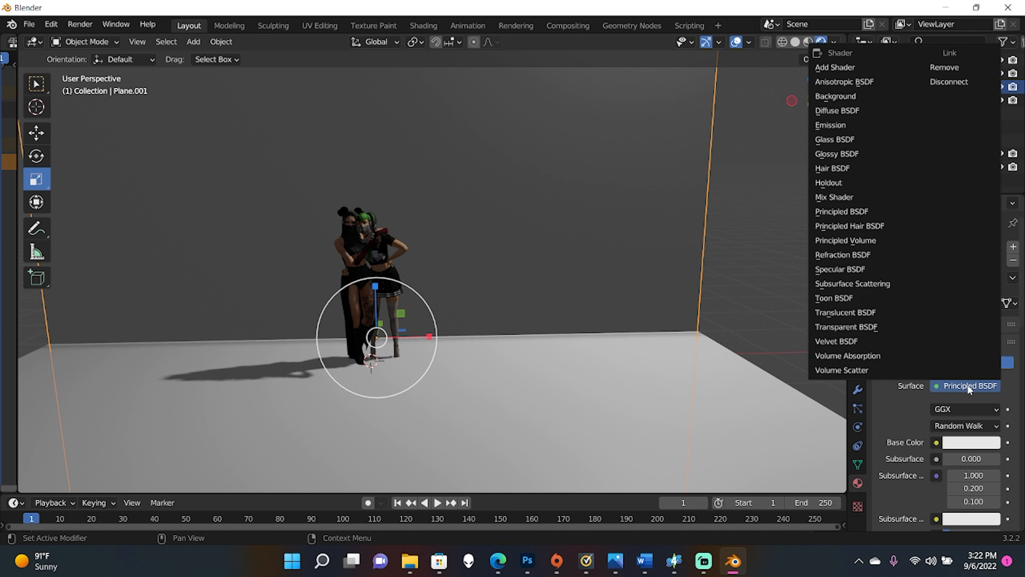
pyautogui.click(838, 155)
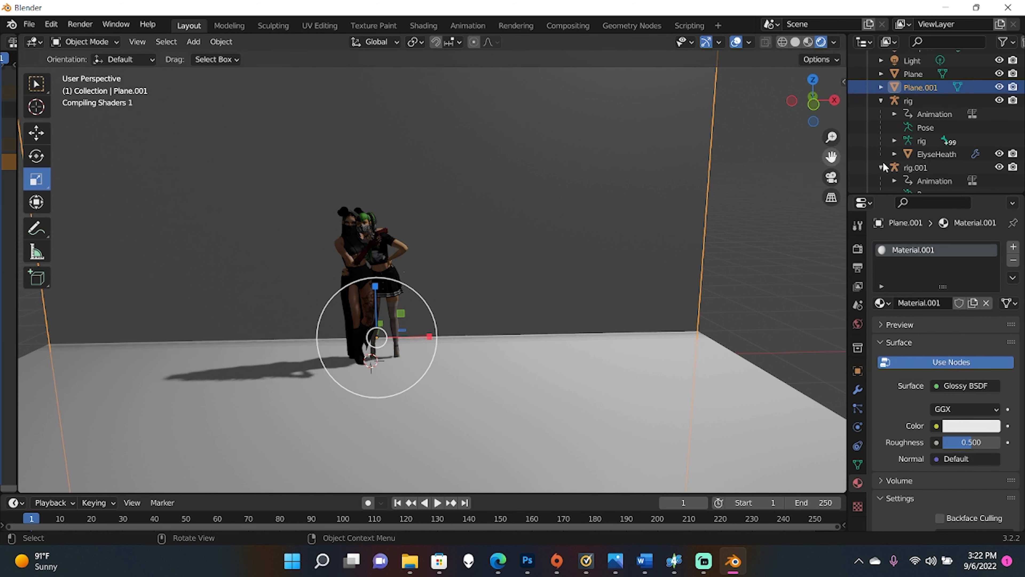
# - Set the wall material's color to light teal (H 0.490, S 0.557, V 0.800) and its distribution to Sharp
pyautogui.click(968, 425)
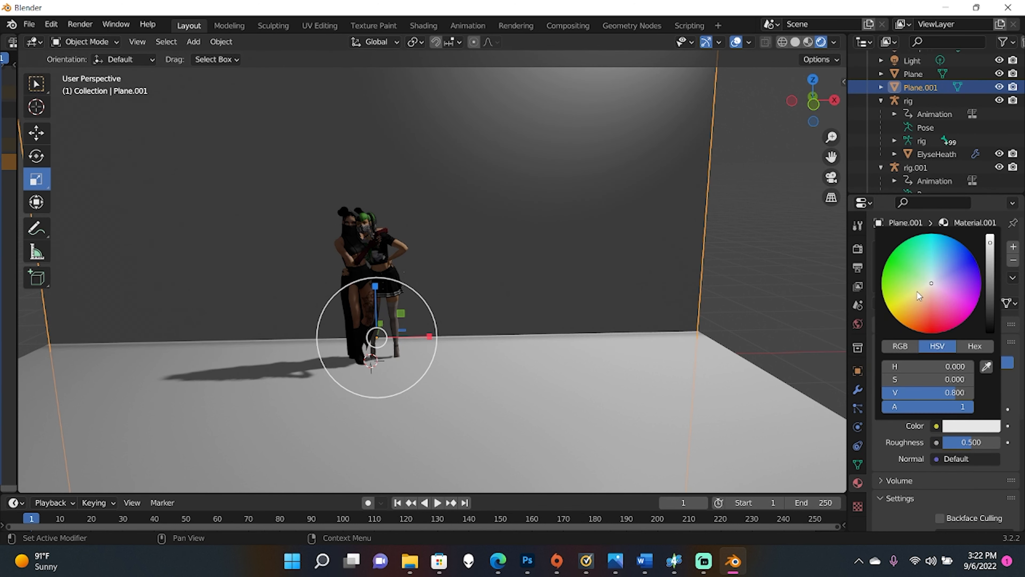
pyautogui.click(931, 269)
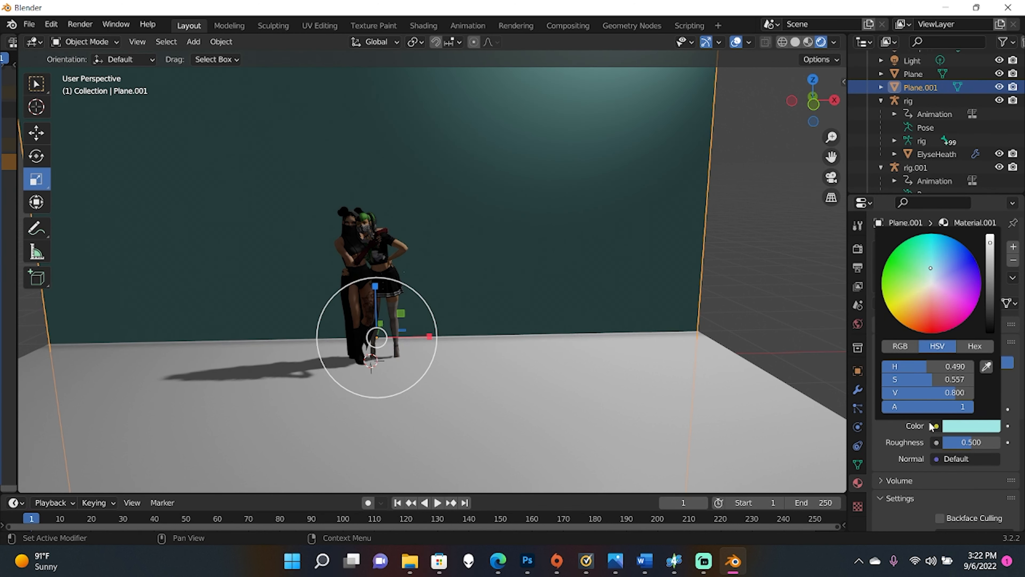
pyautogui.click(941, 408)
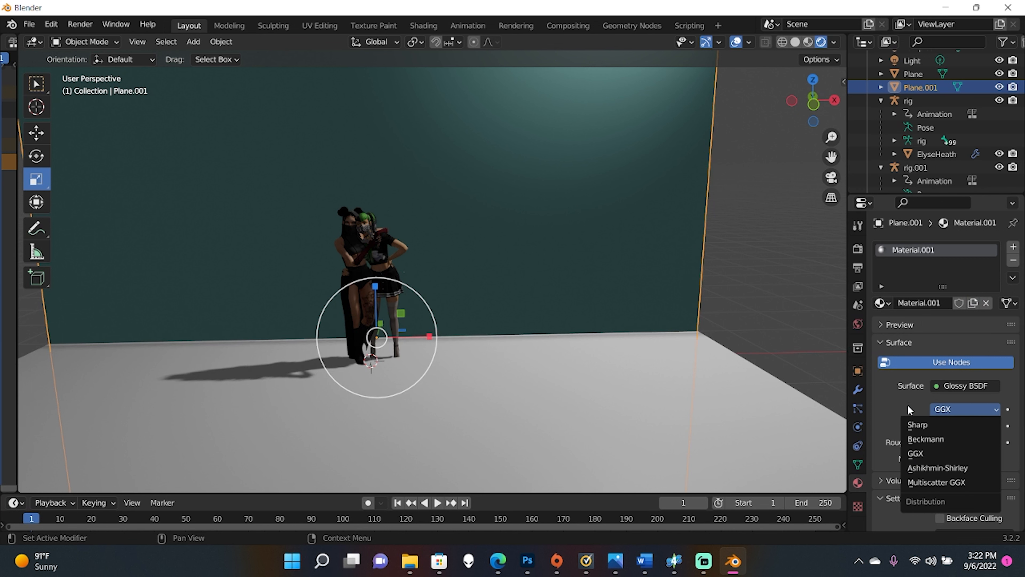
pyautogui.click(927, 426)
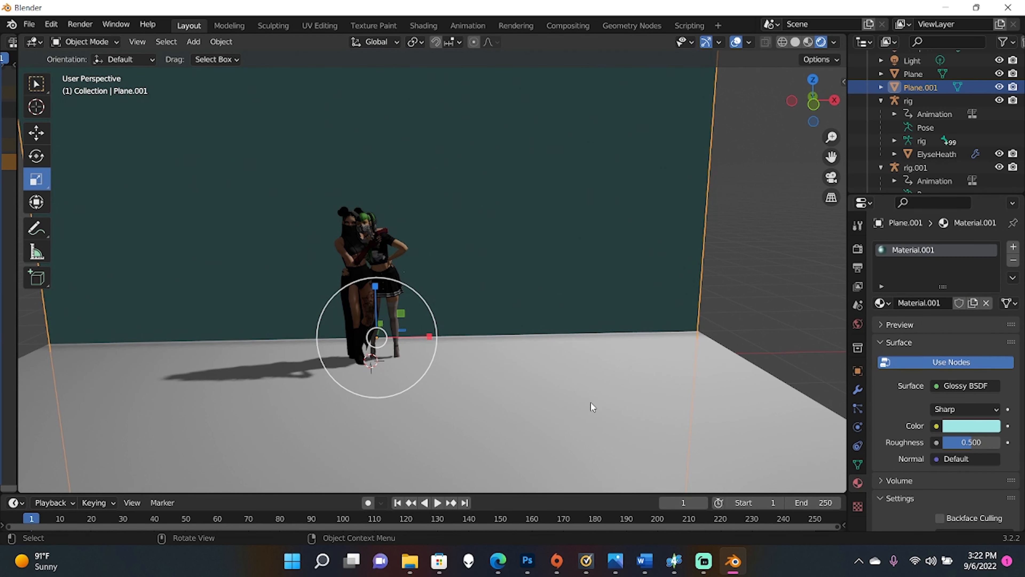
# - Give the floor plane a new material with a Glossy BSDF surface and Sharp distribution
pyautogui.click(597, 401)
pyautogui.click(962, 302)
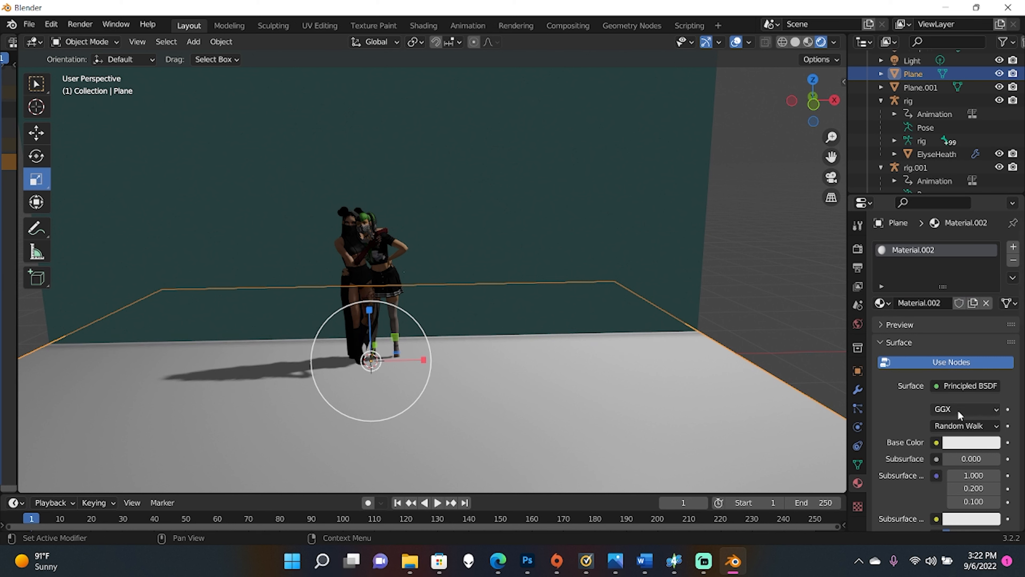
pyautogui.click(969, 386)
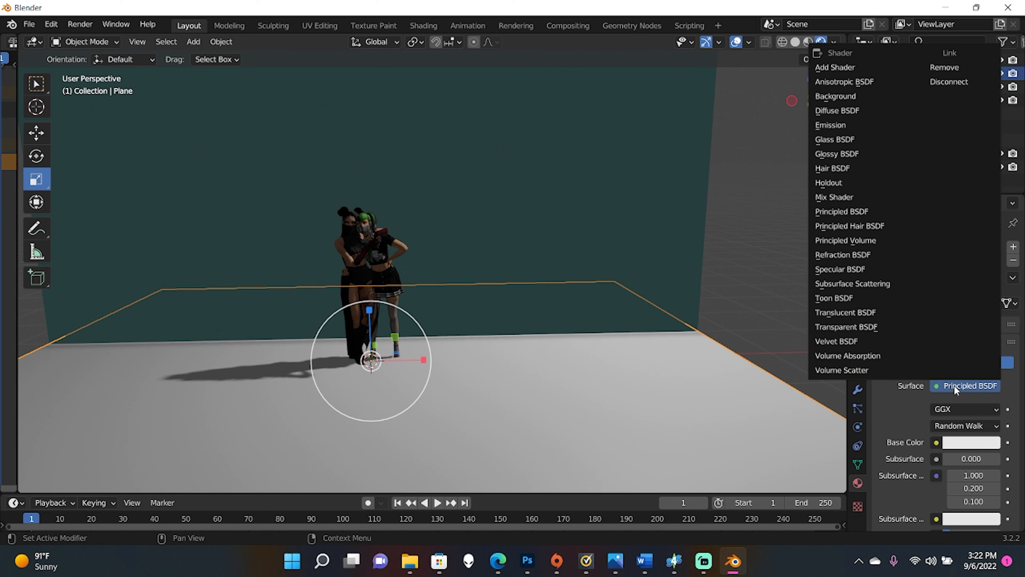
pyautogui.click(842, 153)
pyautogui.click(959, 406)
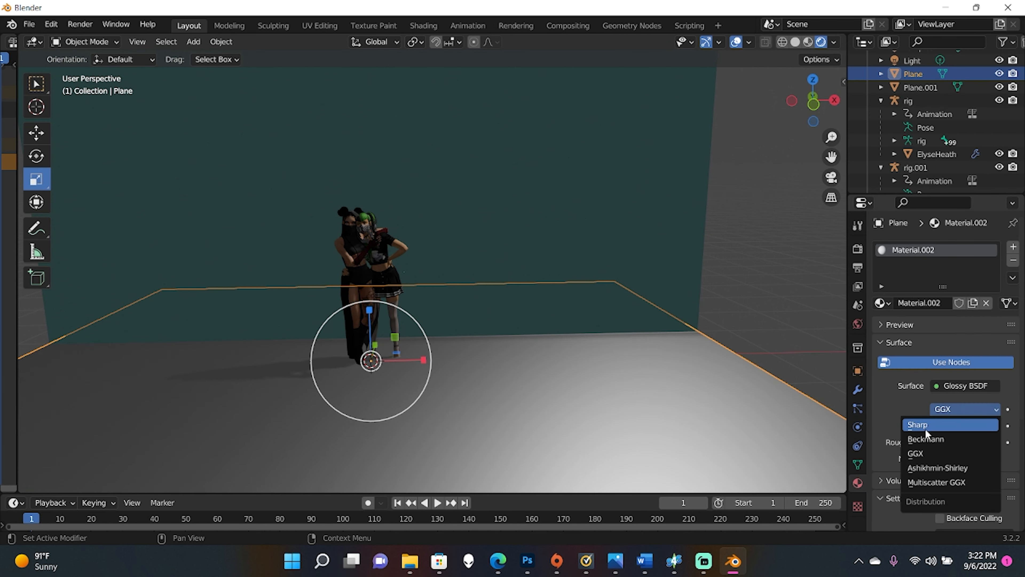
pyautogui.click(928, 426)
# - Change the floor material's color to a light teal similar to the wall's
pyautogui.click(957, 427)
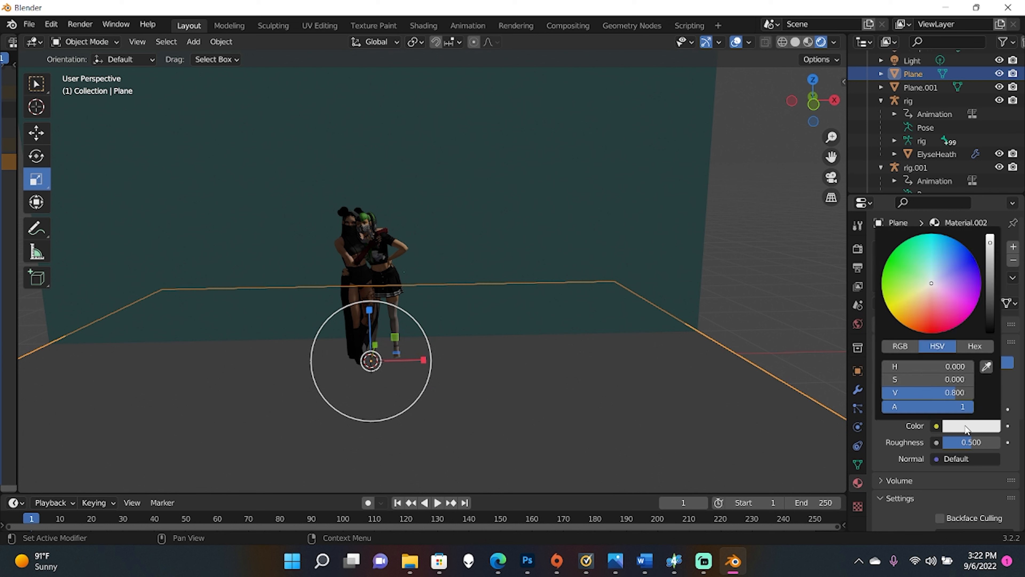
pyautogui.click(930, 271)
pyautogui.moveTo(840, 270)
pyautogui.mouseDown(button='middle')
pyautogui.moveTo(782, 263)
pyautogui.moveTo(755, 238)
pyautogui.moveTo(838, 265)
pyautogui.mouseUp(button='middle')
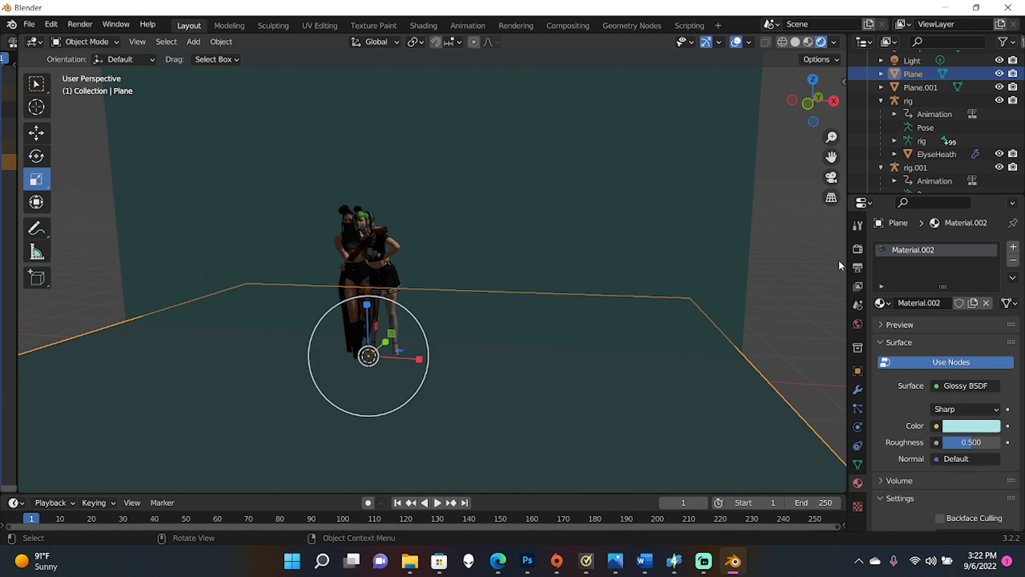
# - Show the scene's output properties and select the light near the wall with the Move tool active
pyautogui.click(857, 268)
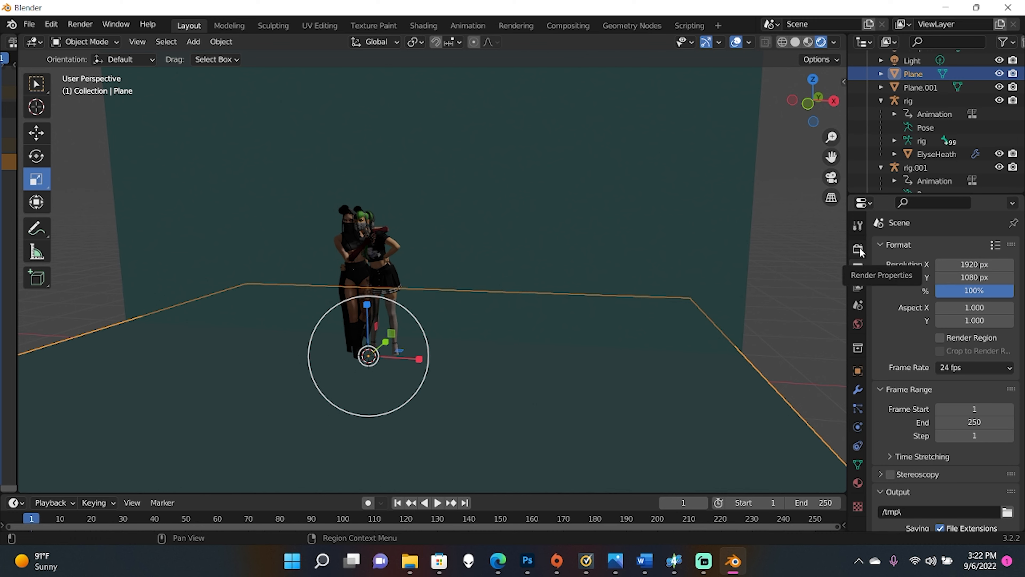
pyautogui.moveTo(803, 210); pyautogui.dragTo(614, 184, button='middle')
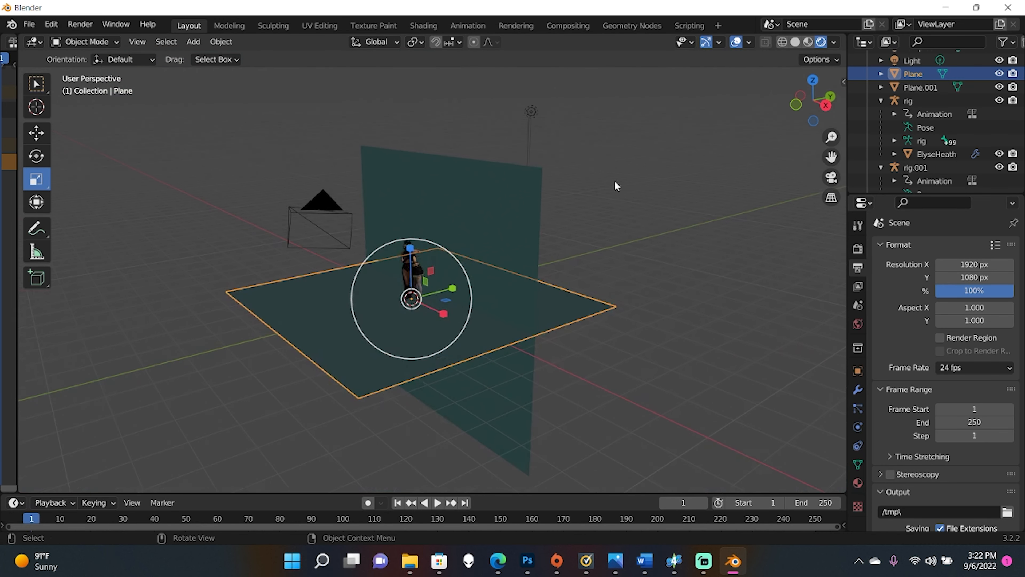
pyautogui.click(532, 113)
pyautogui.click(48, 132)
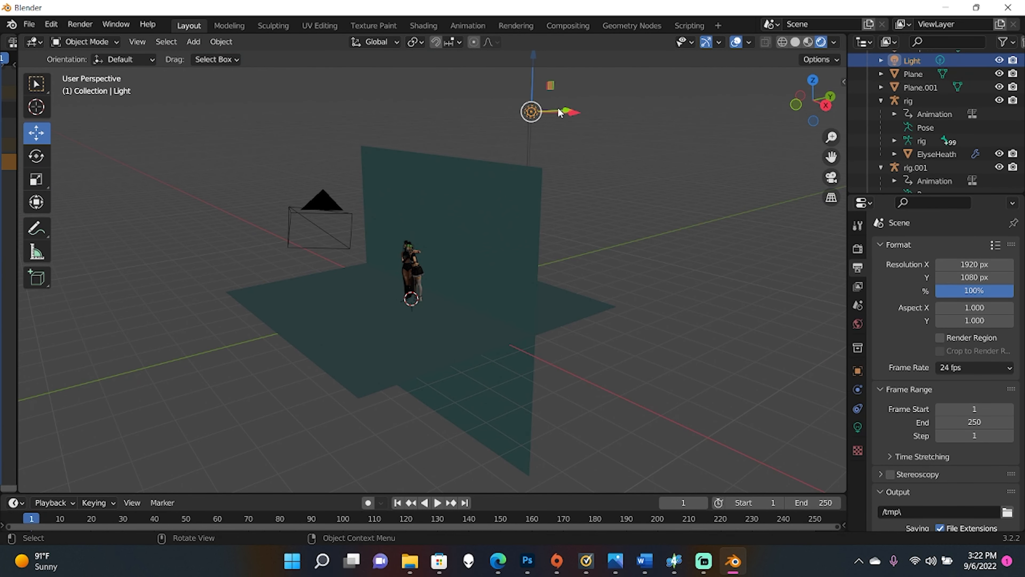
pyautogui.moveTo(569, 114); pyautogui.dragTo(534, 156, button='middle')
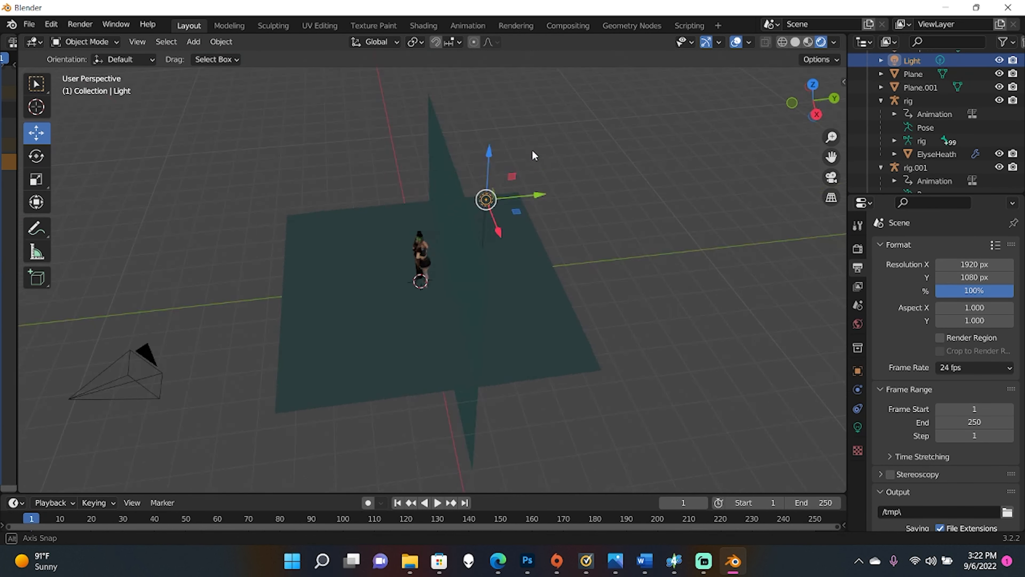